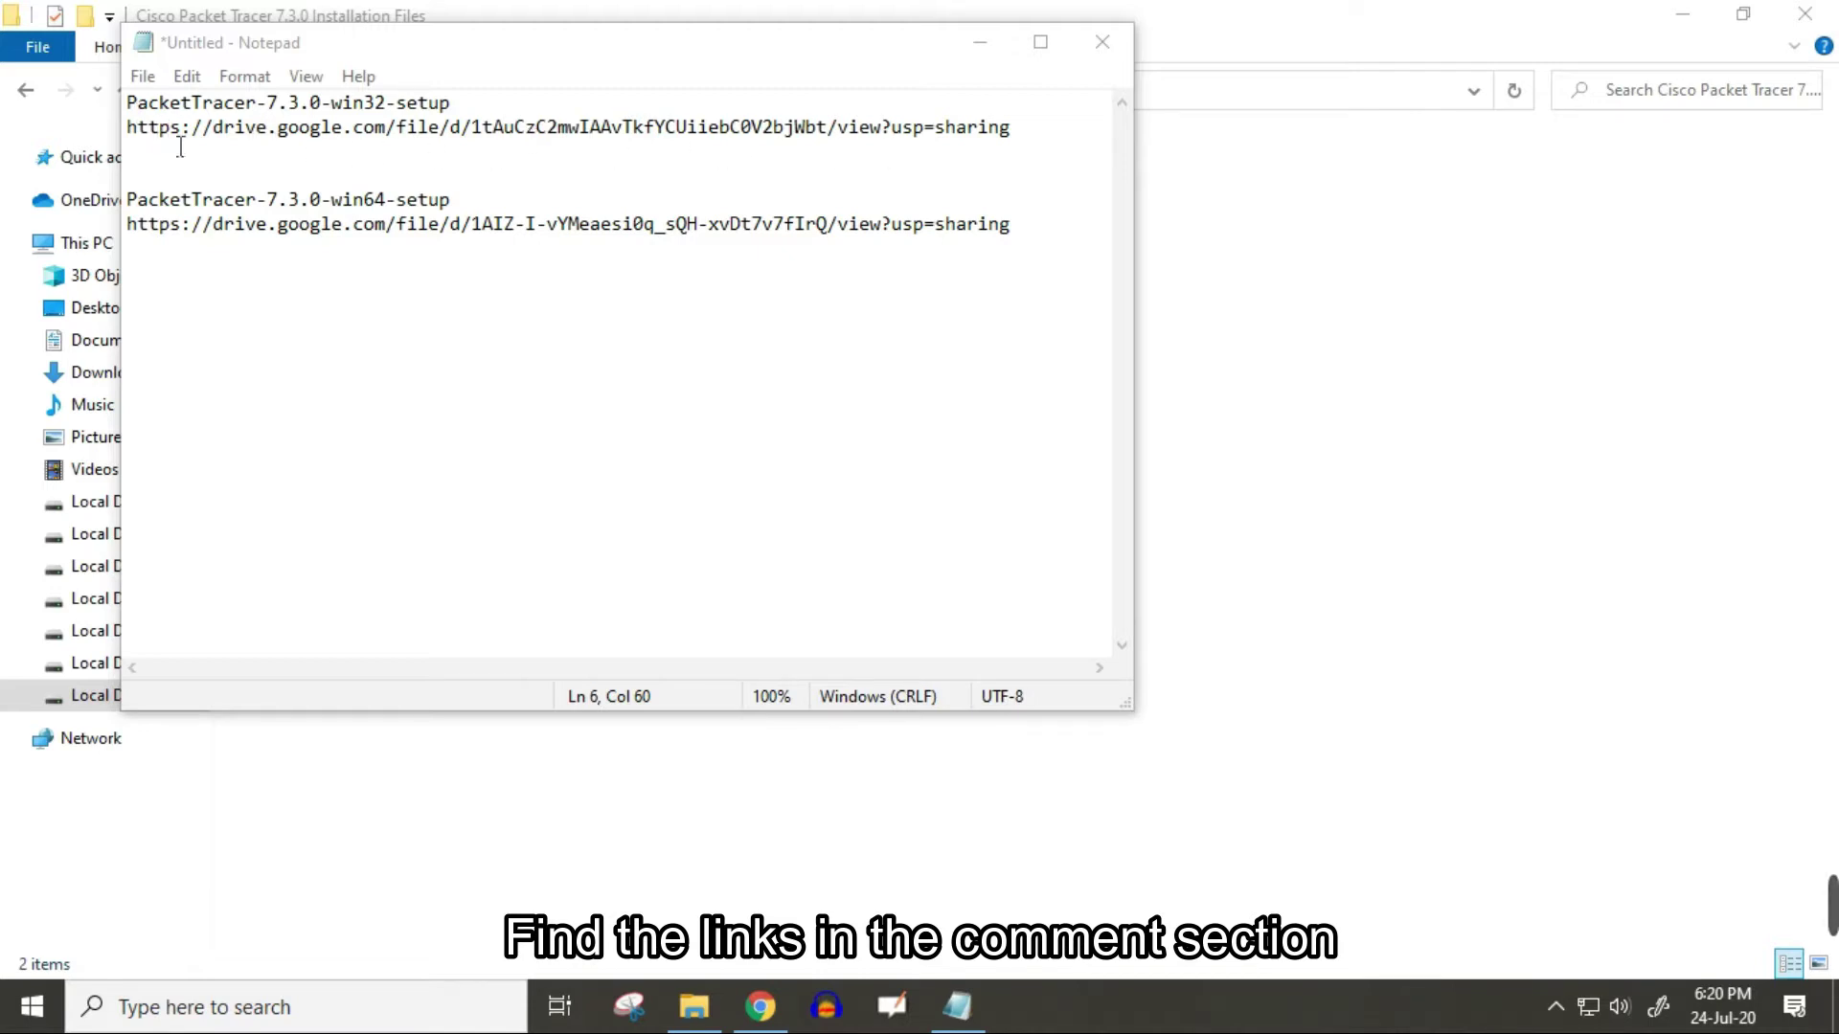
# Step: Review the download links for the PacketTracer-7.3.0 win32 and win64 setups in the text note
pyautogui.moveTo(154, 140); pyautogui.dragTo(1035, 139)
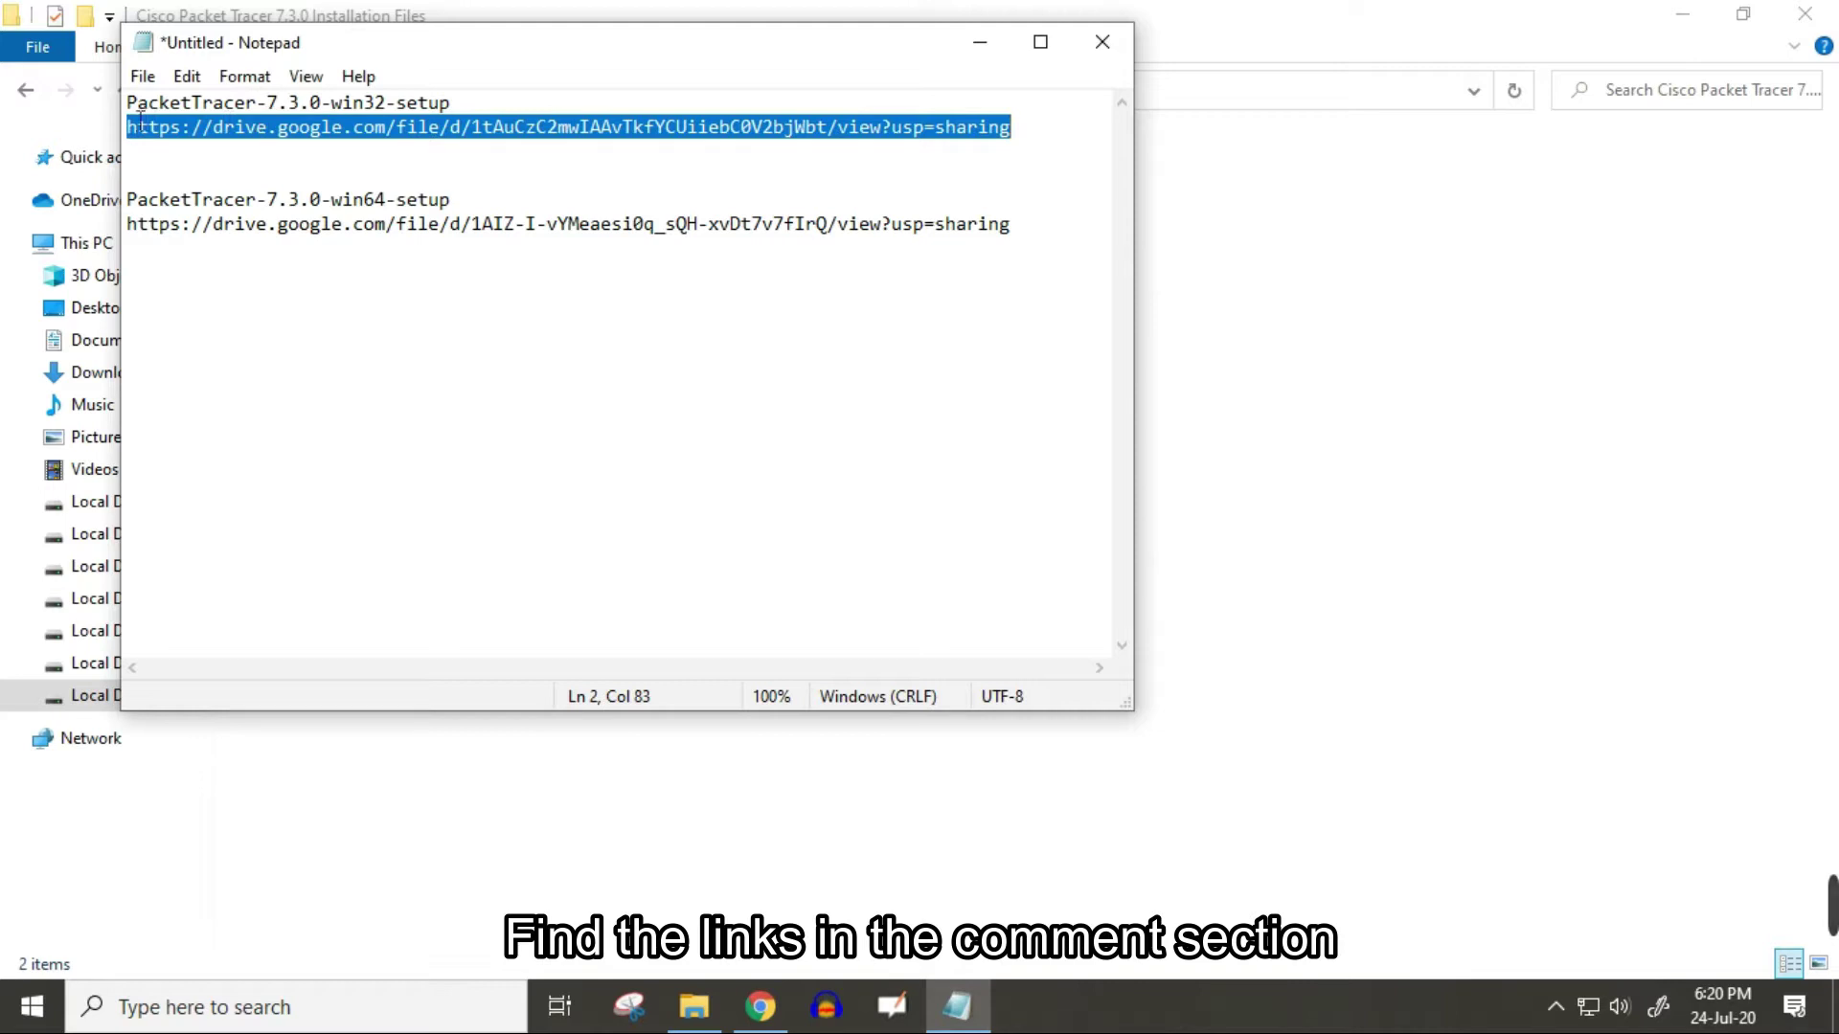
pyautogui.moveTo(127, 103); pyautogui.dragTo(451, 105)
pyautogui.moveTo(1023, 242); pyautogui.dragTo(139, 246)
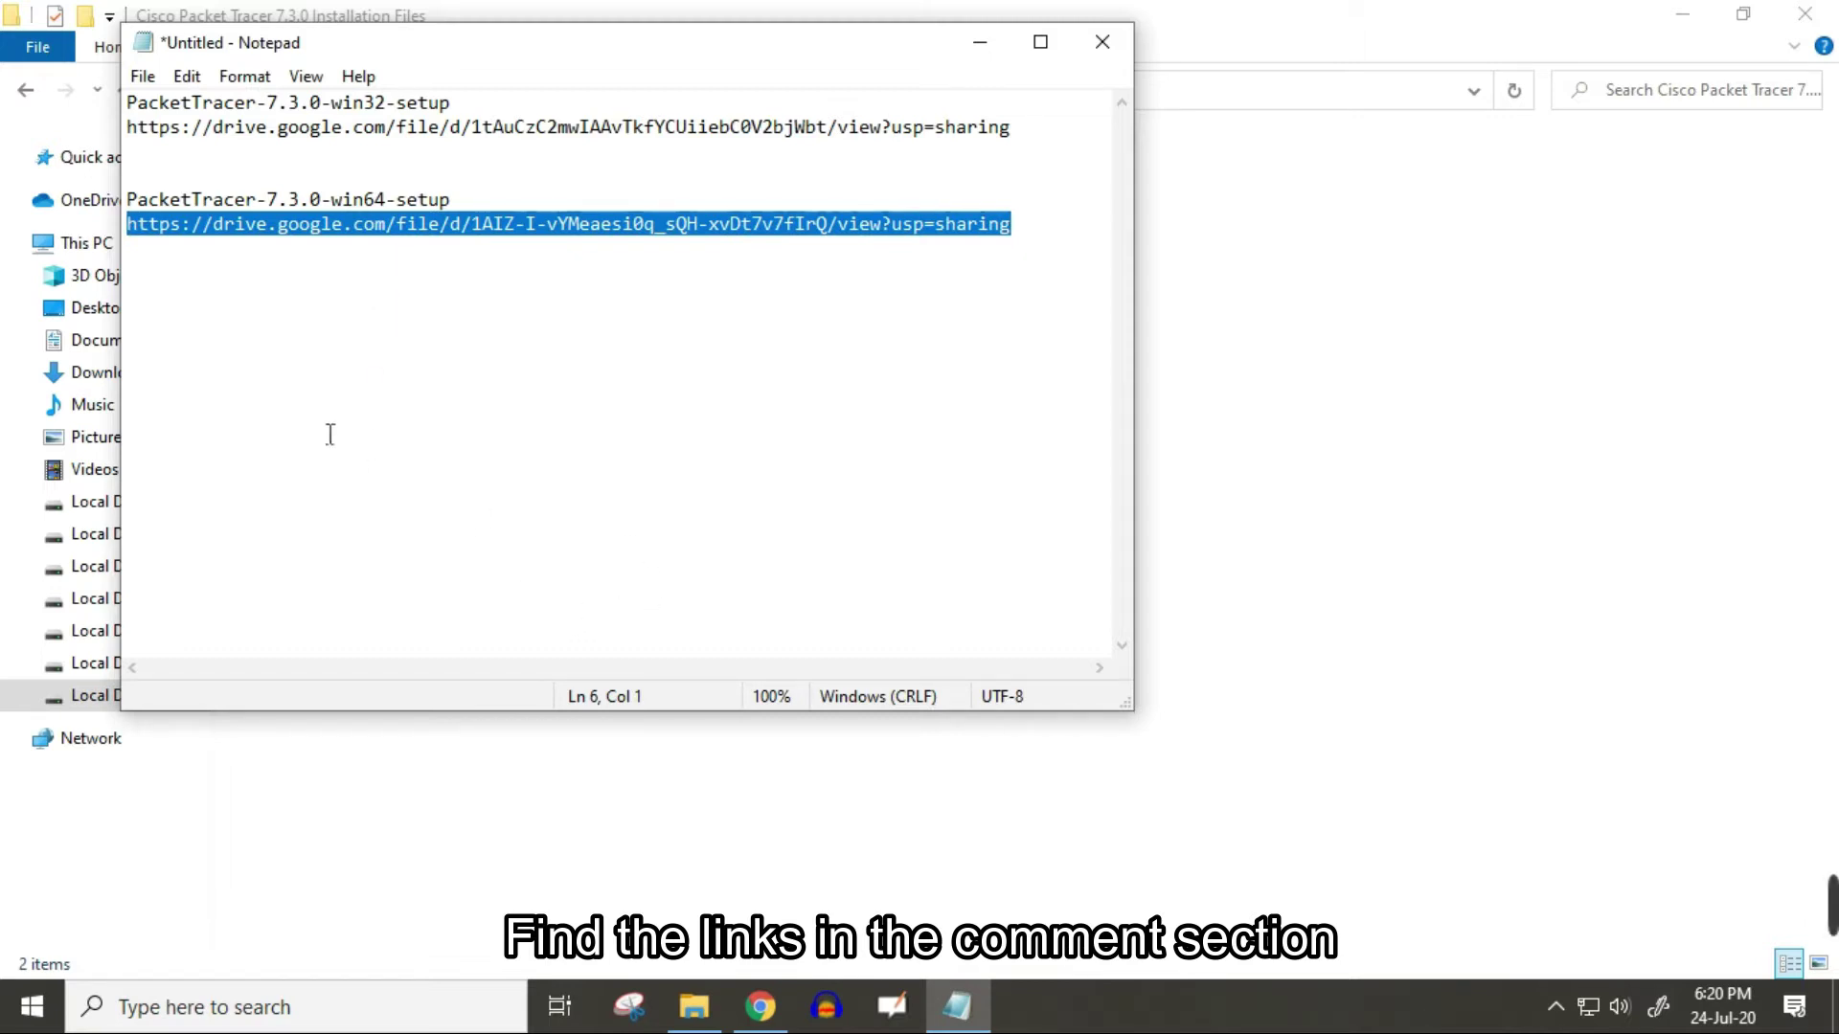
# Step: Check in the computer's system properties whether Windows is 32-bit or 64-bit, to match it with the setup links in the note
pyautogui.rightClick(91, 245)
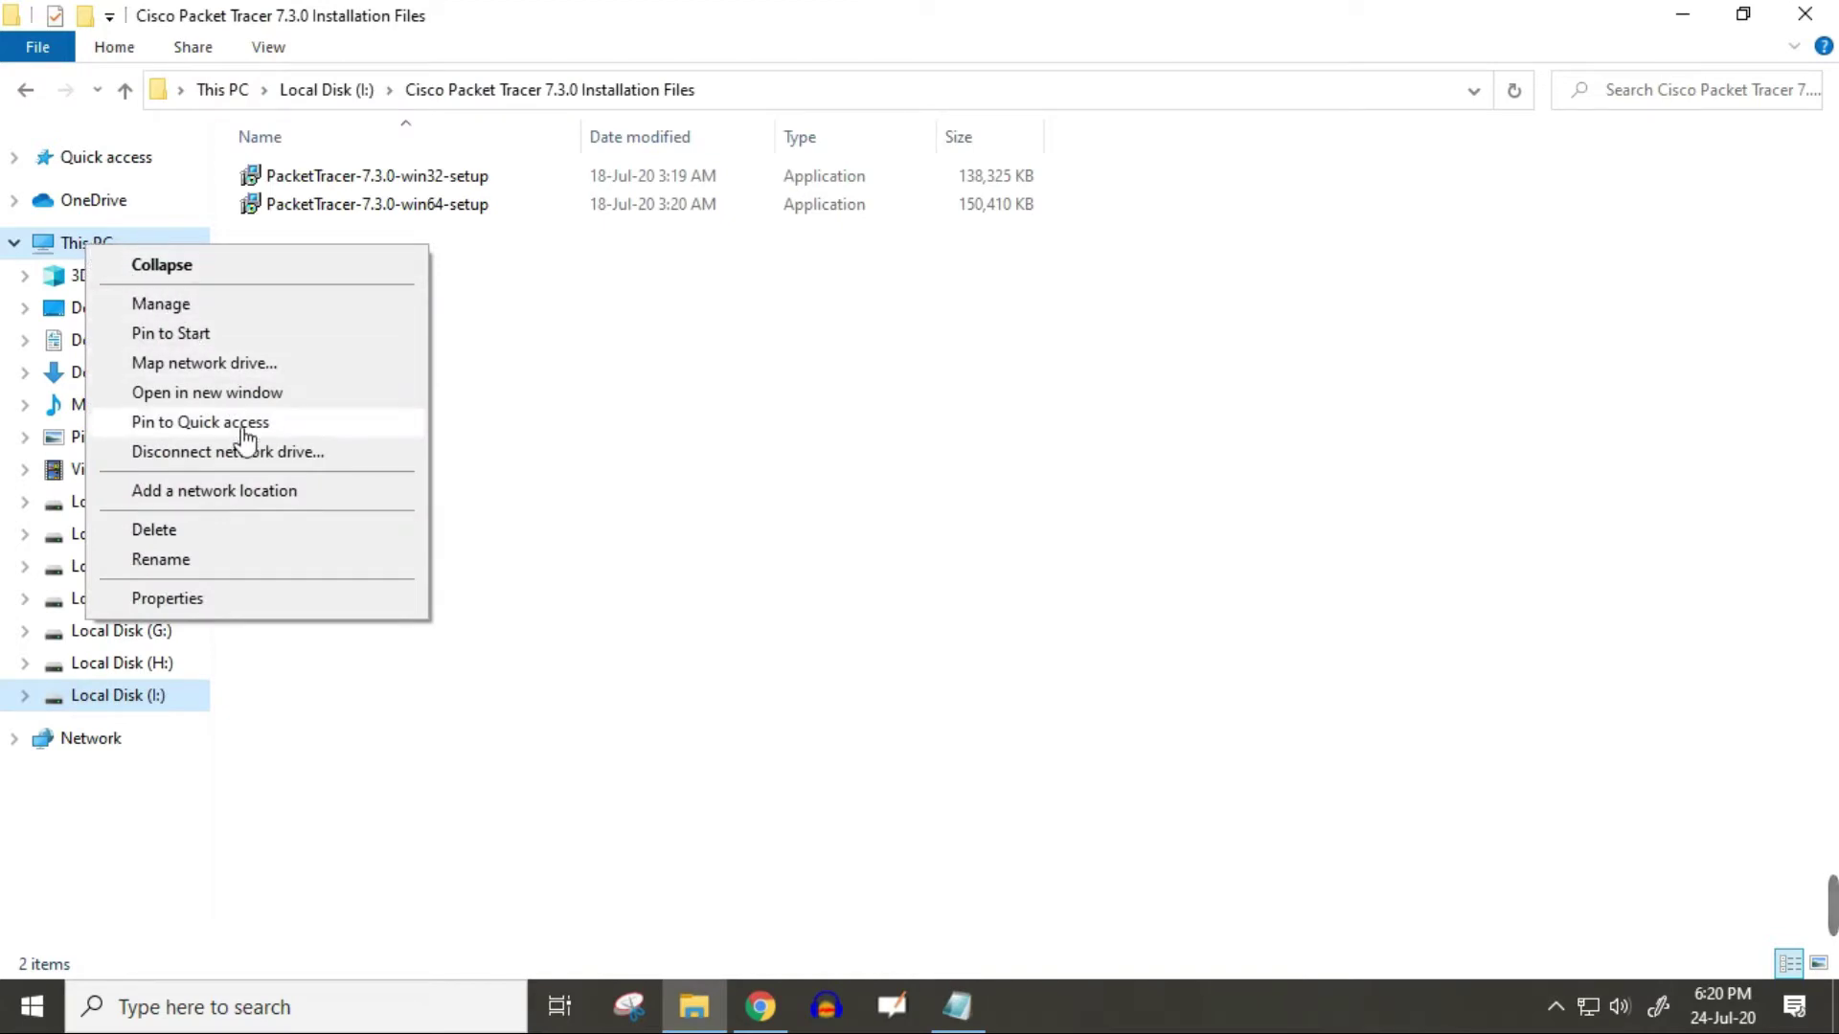
pyautogui.click(257, 600)
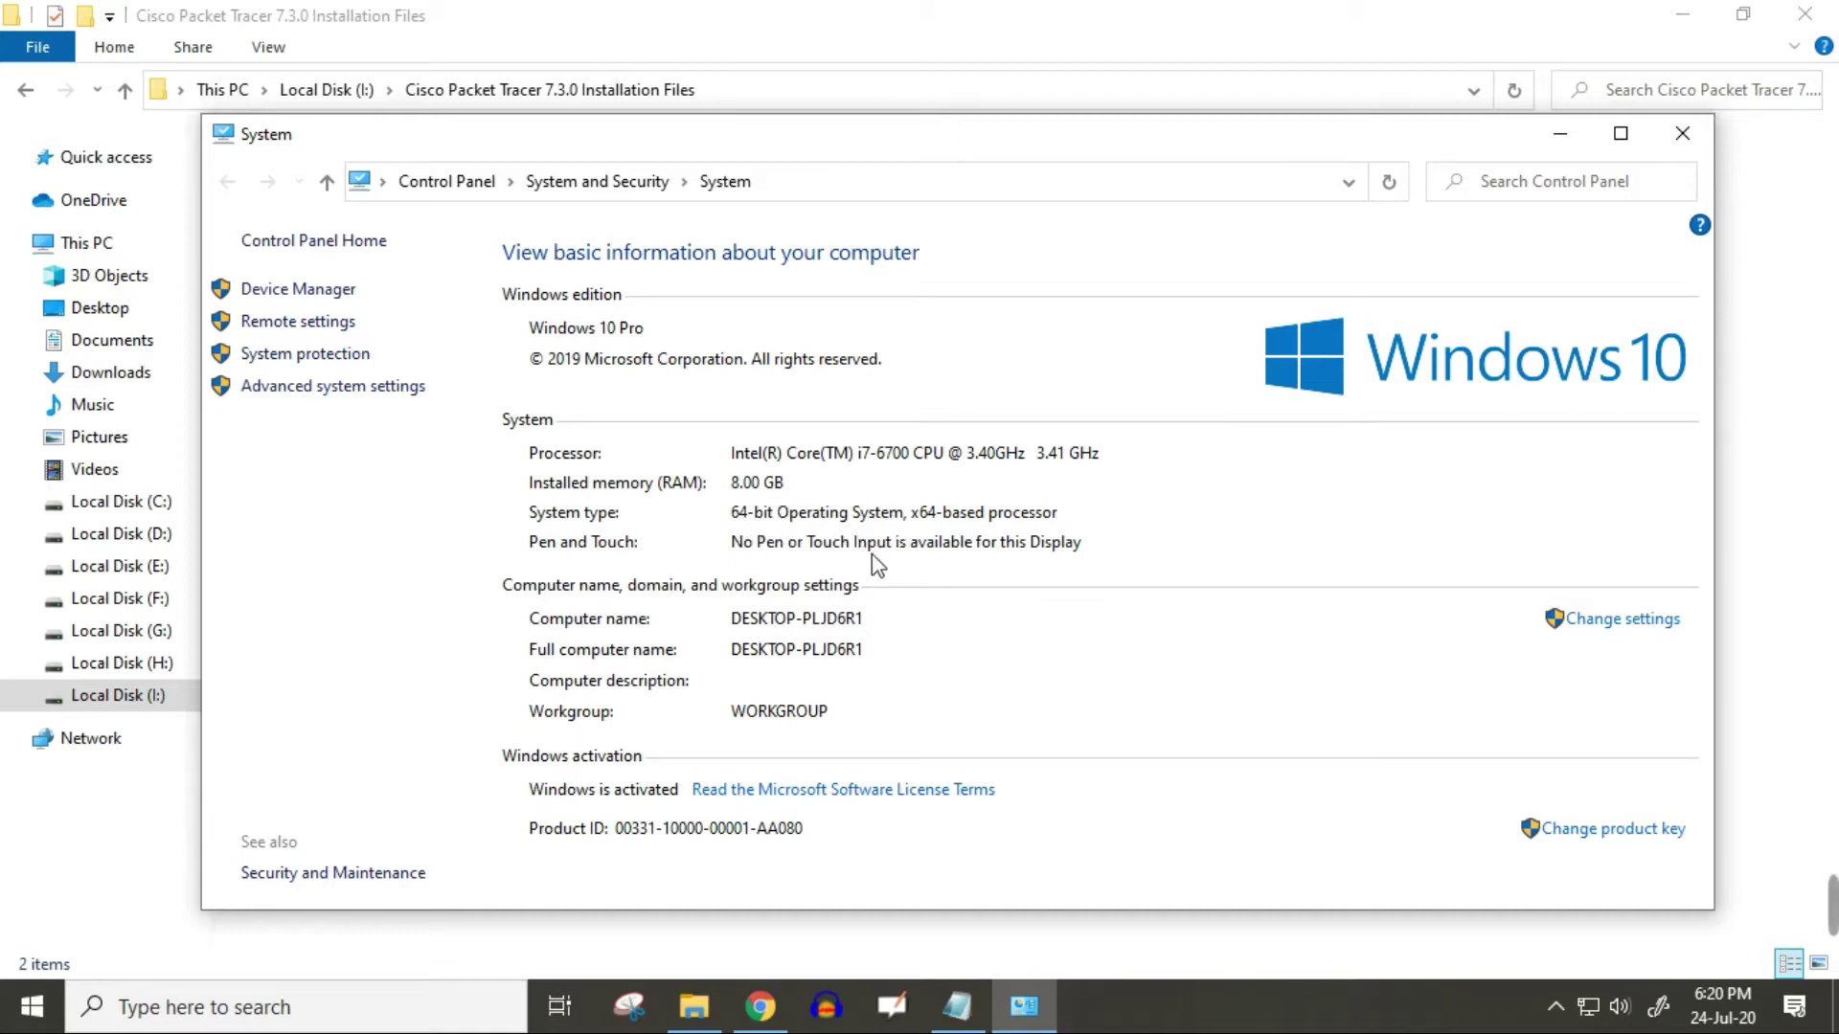
pyautogui.click(957, 1006)
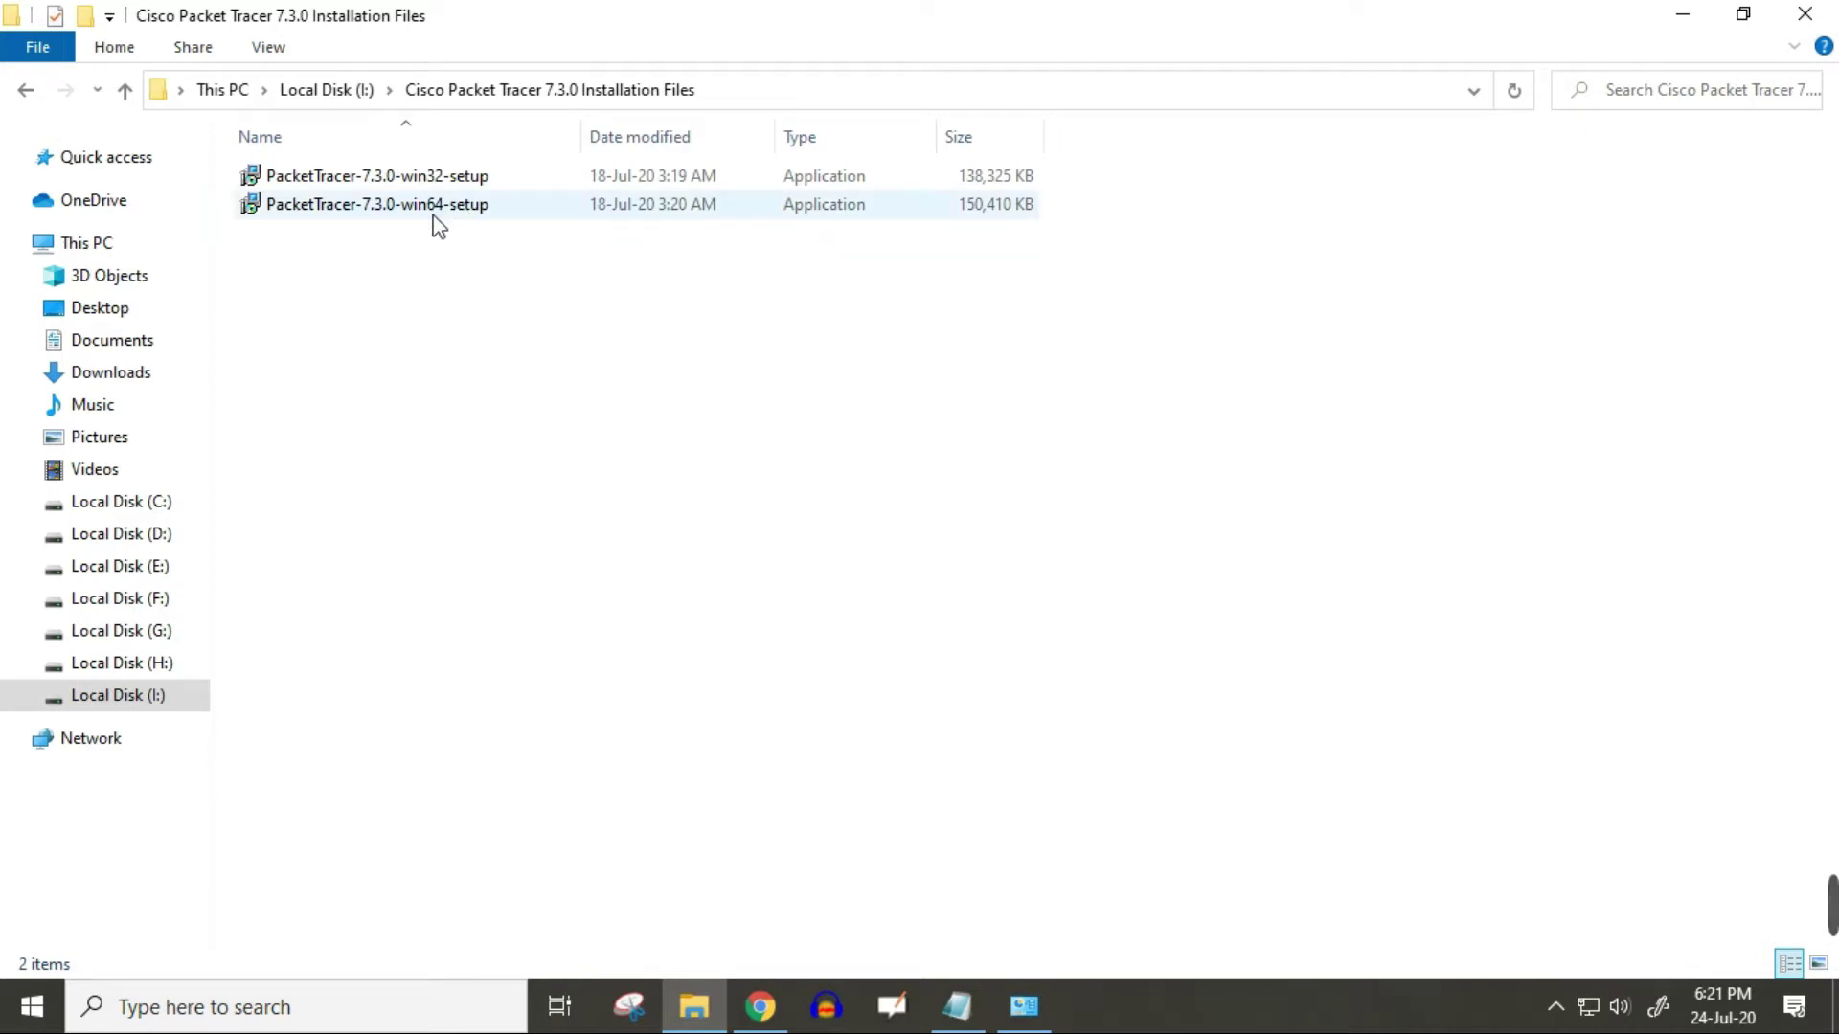
# Step: Run PacketTracer-7.3.0-win64-setup and accept its license agreement
pyautogui.click(469, 217)
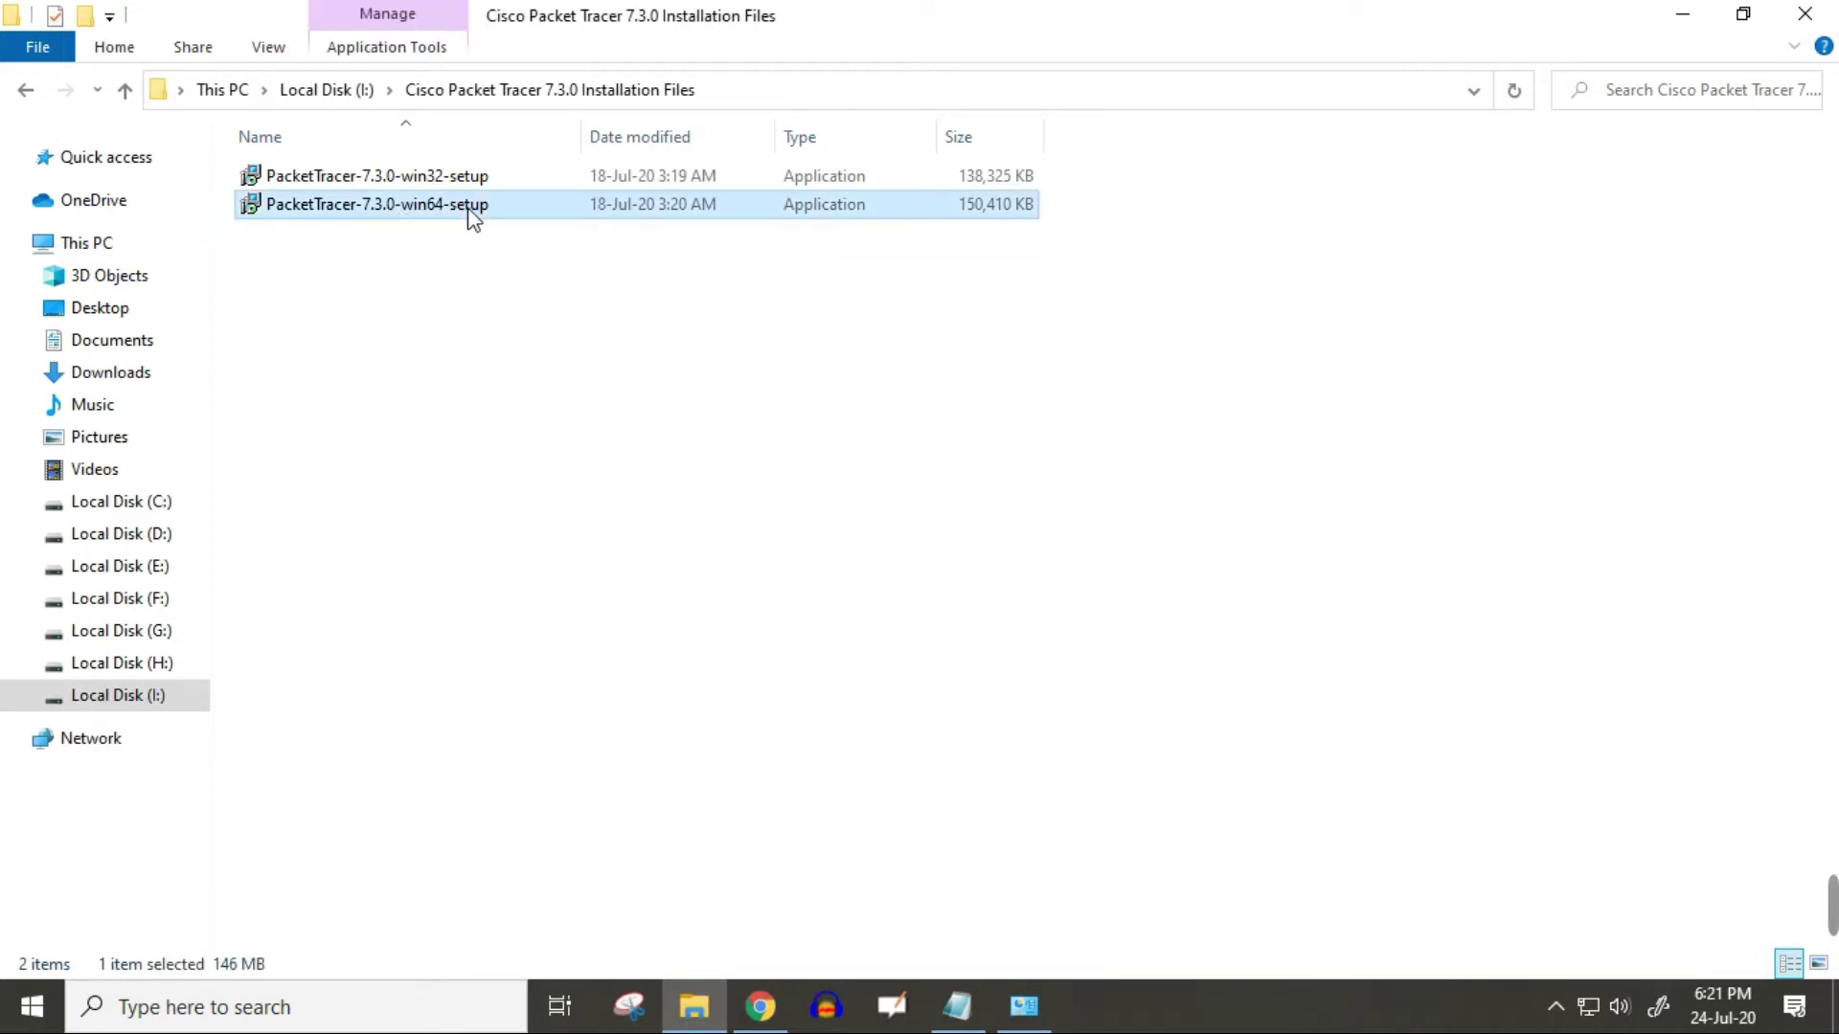
pyautogui.doubleClick(469, 217)
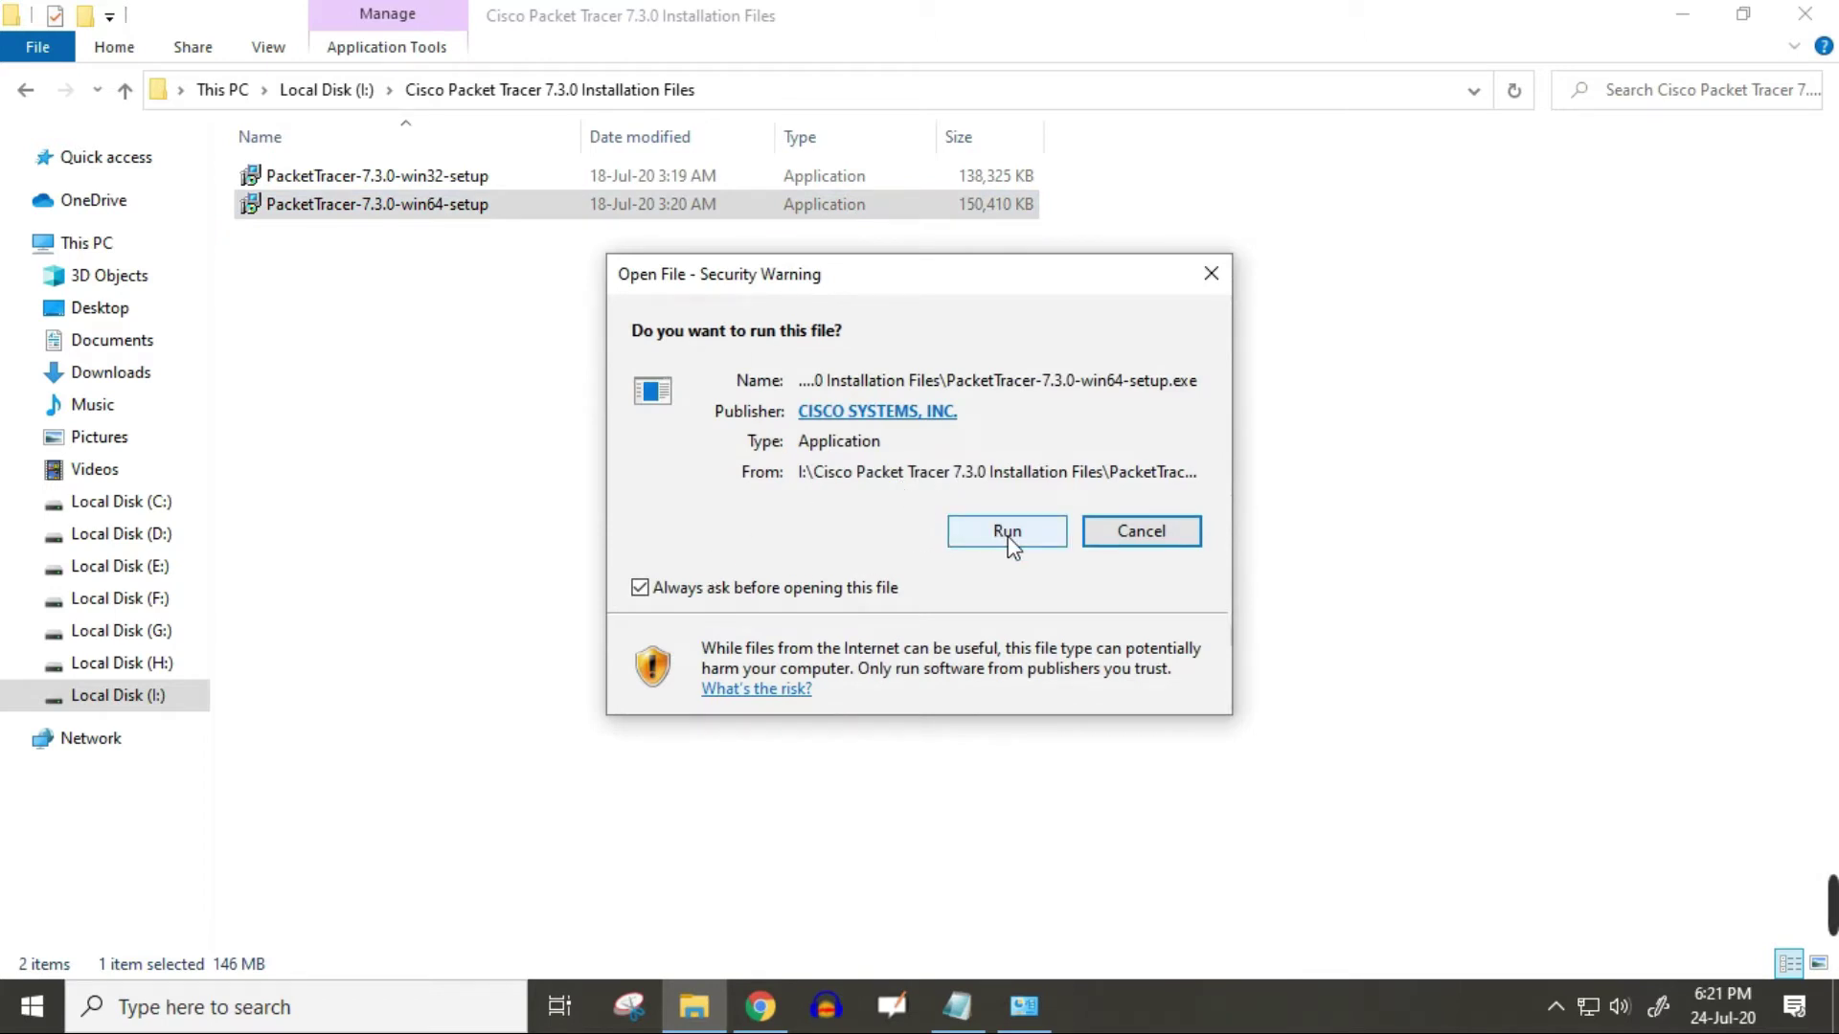
pyautogui.click(1002, 539)
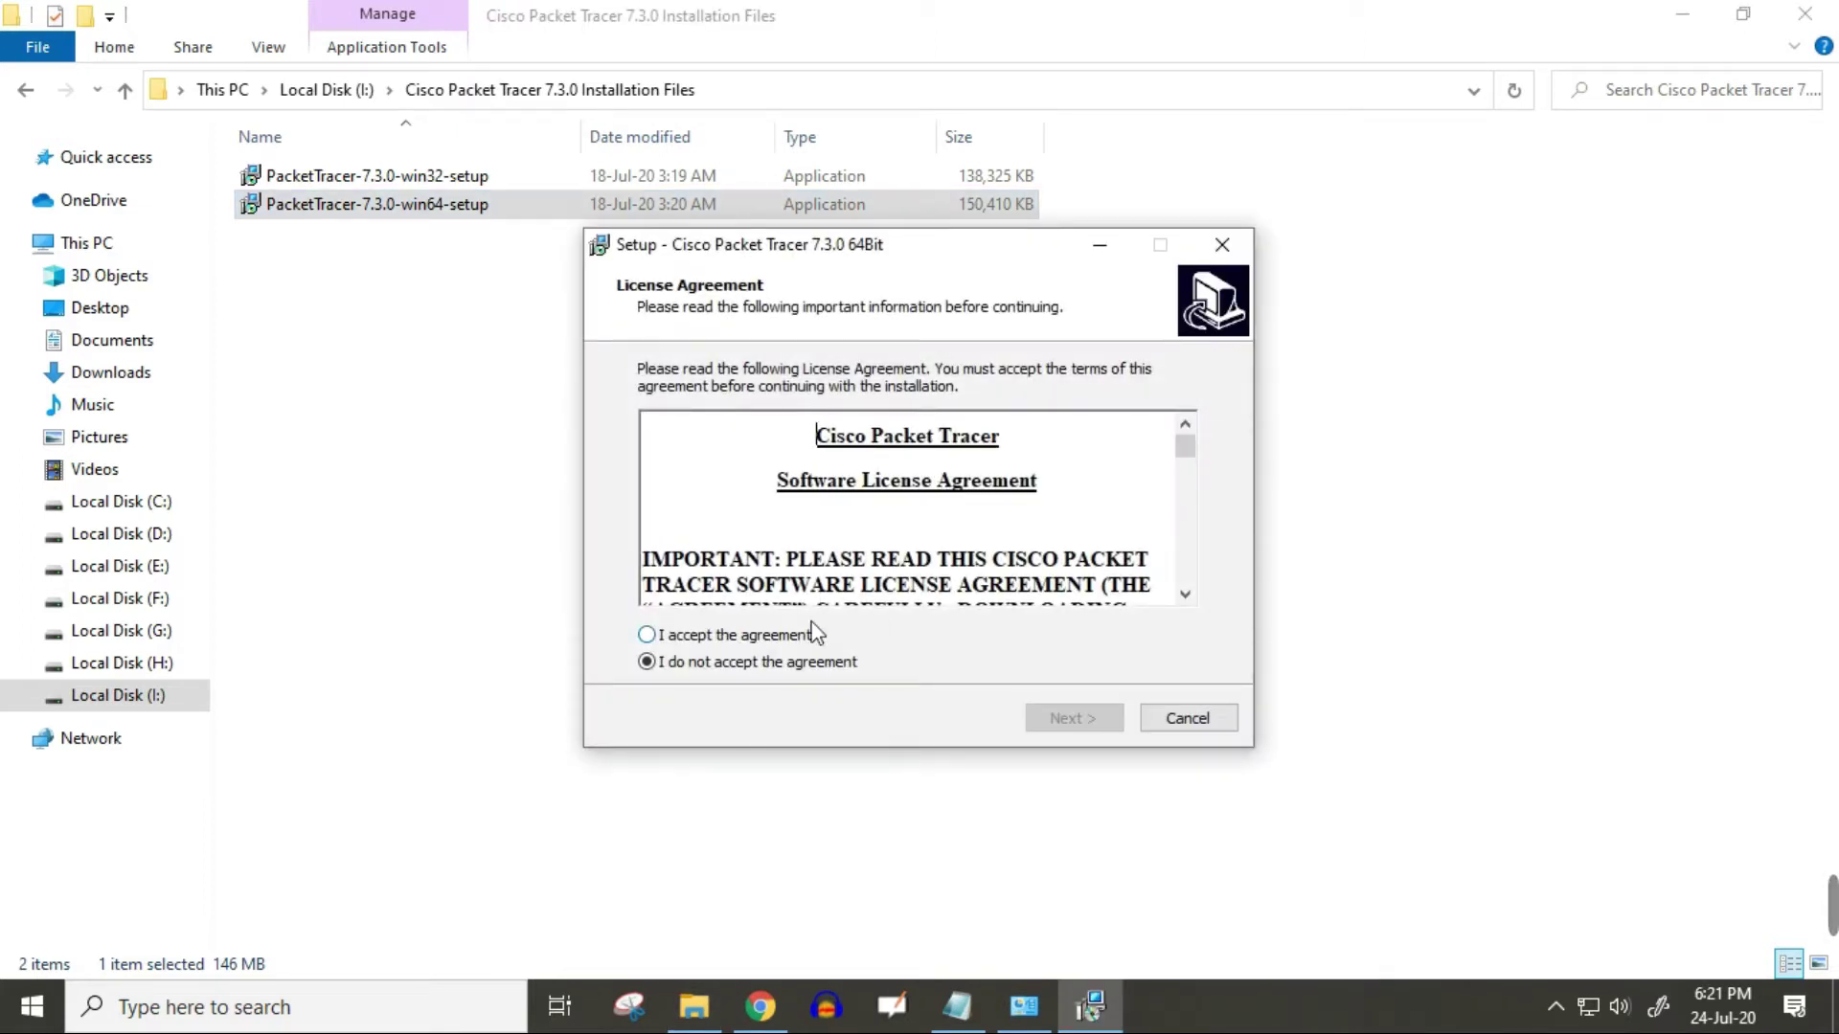
pyautogui.click(752, 637)
pyautogui.click(1073, 718)
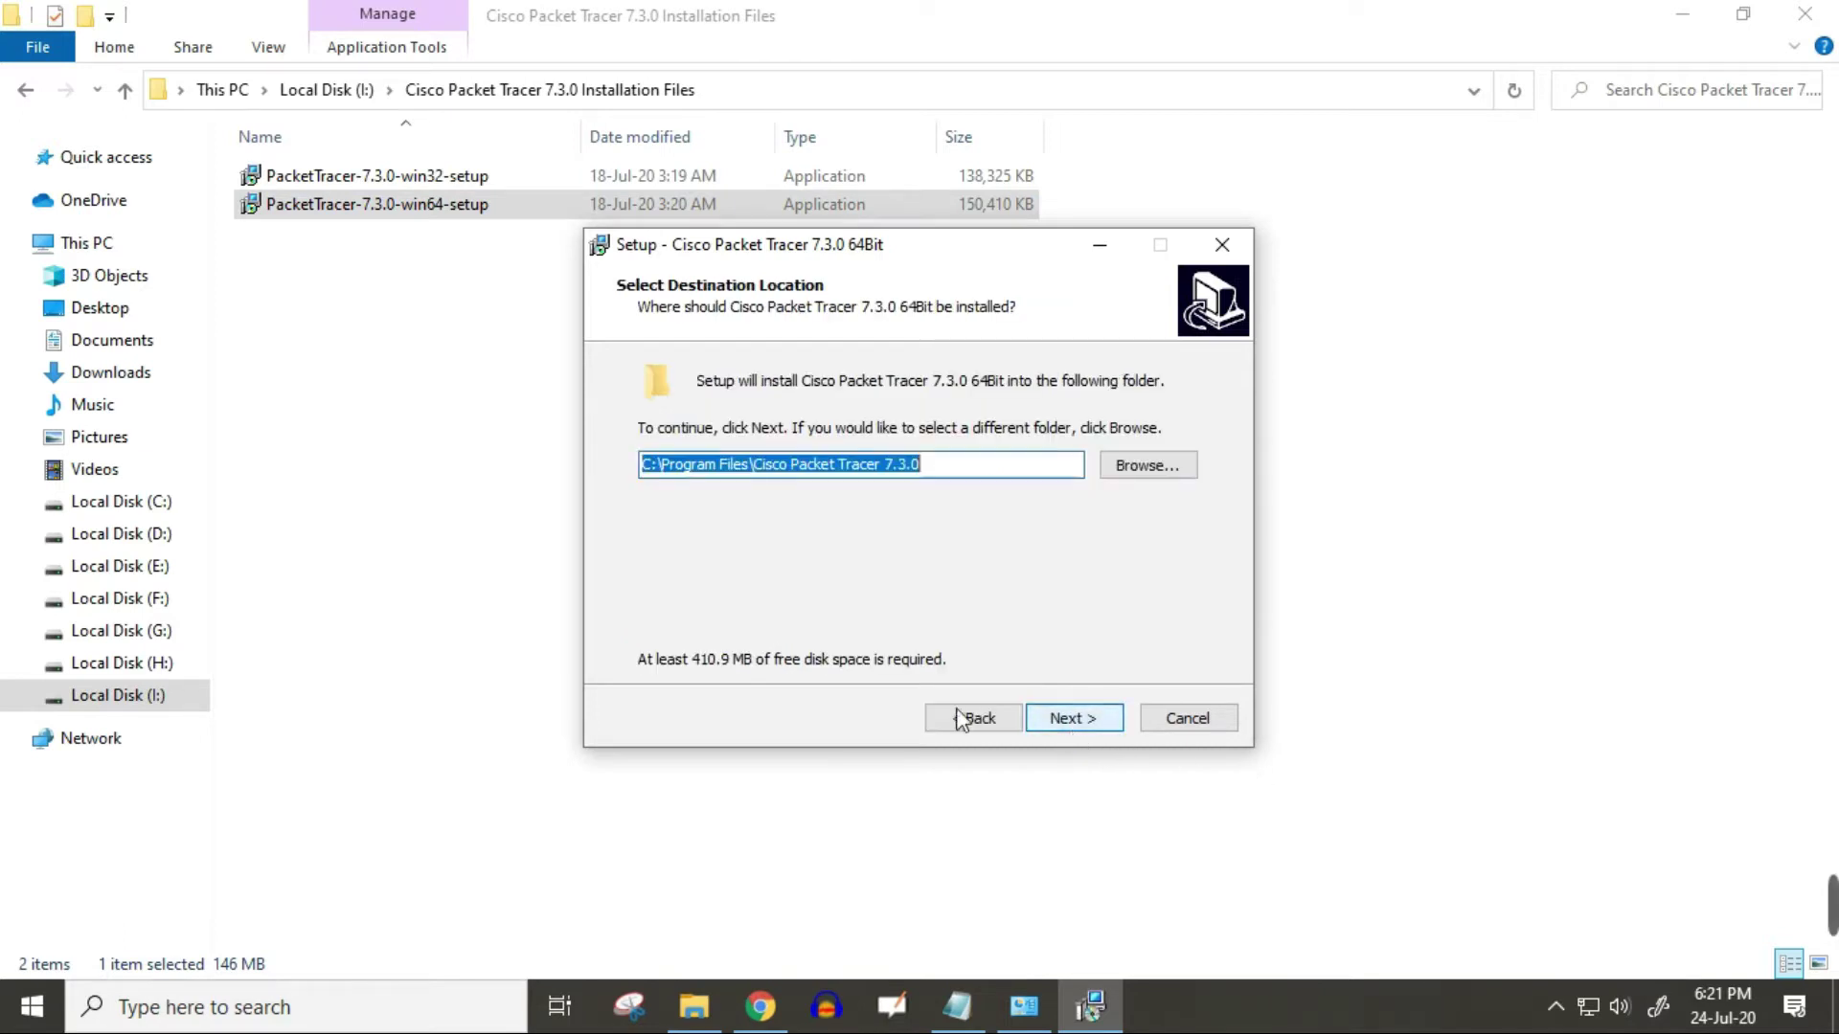
# Step: Set the installation destination to I:\Cisco Packet Tracer 7.3.0 and continue
pyautogui.click(669, 468)
pyautogui.press('BackSpace')
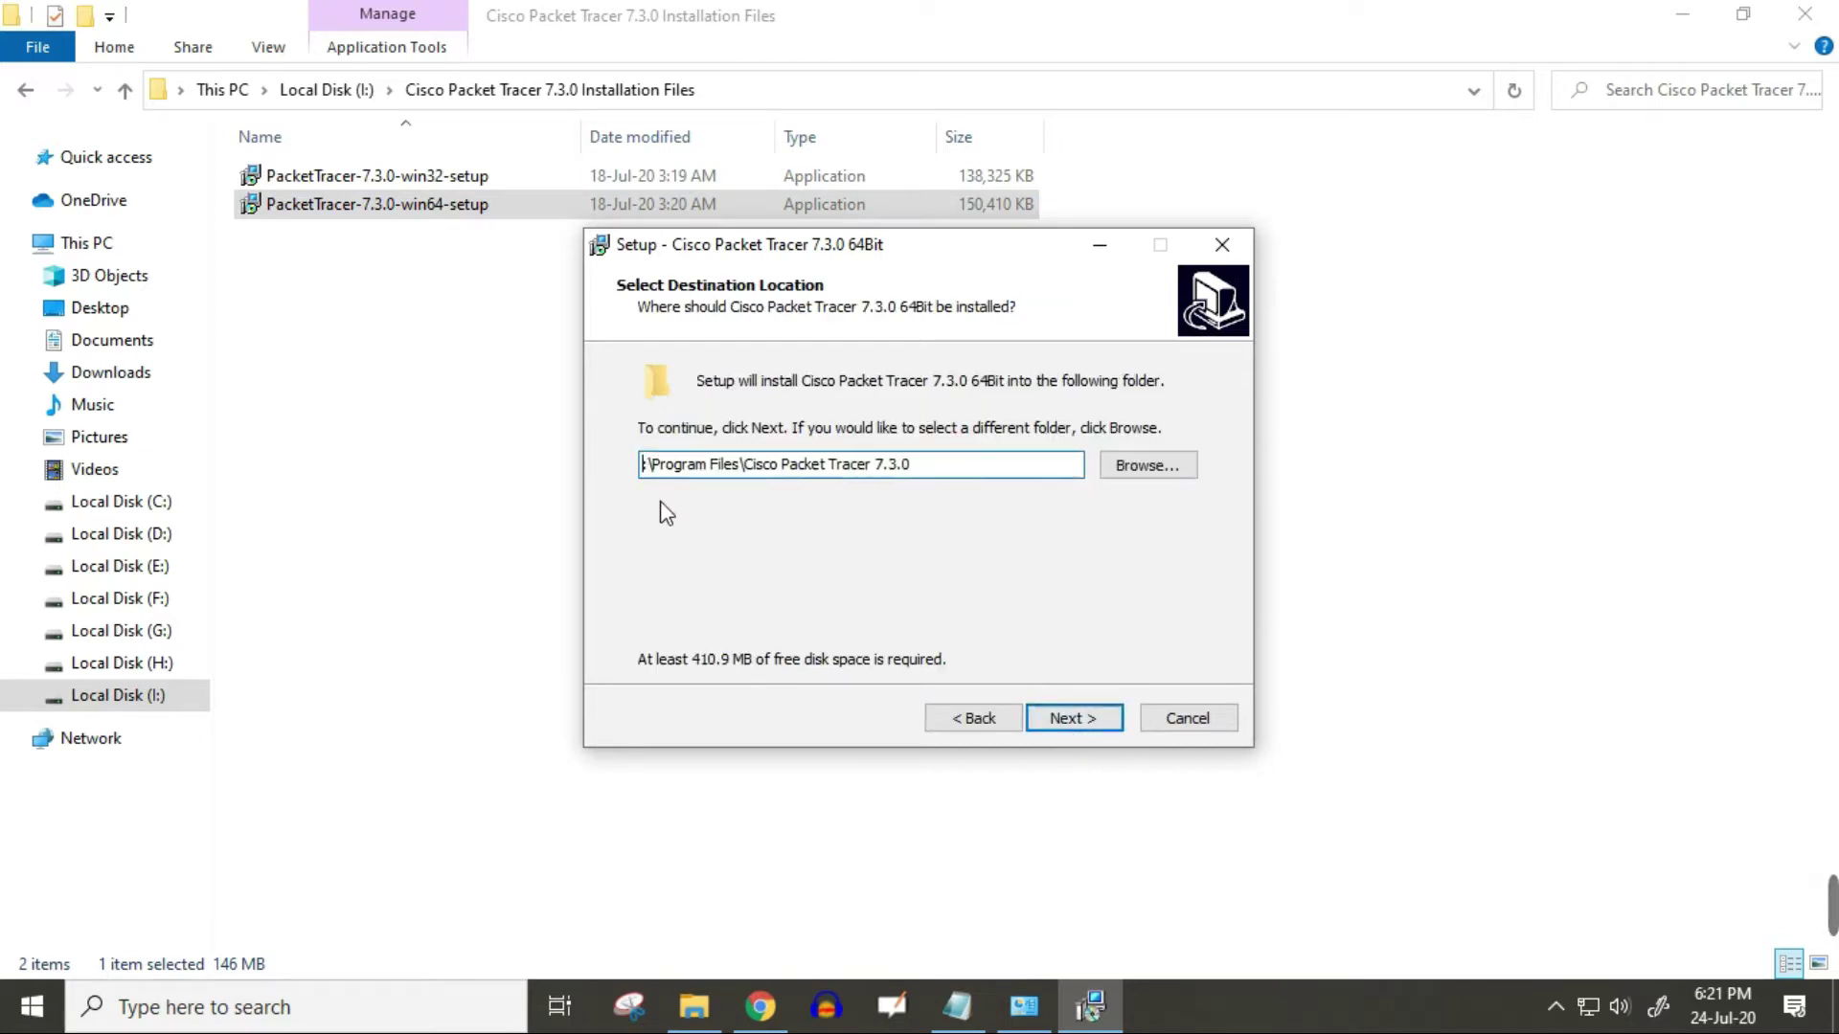
pyautogui.write('I:')
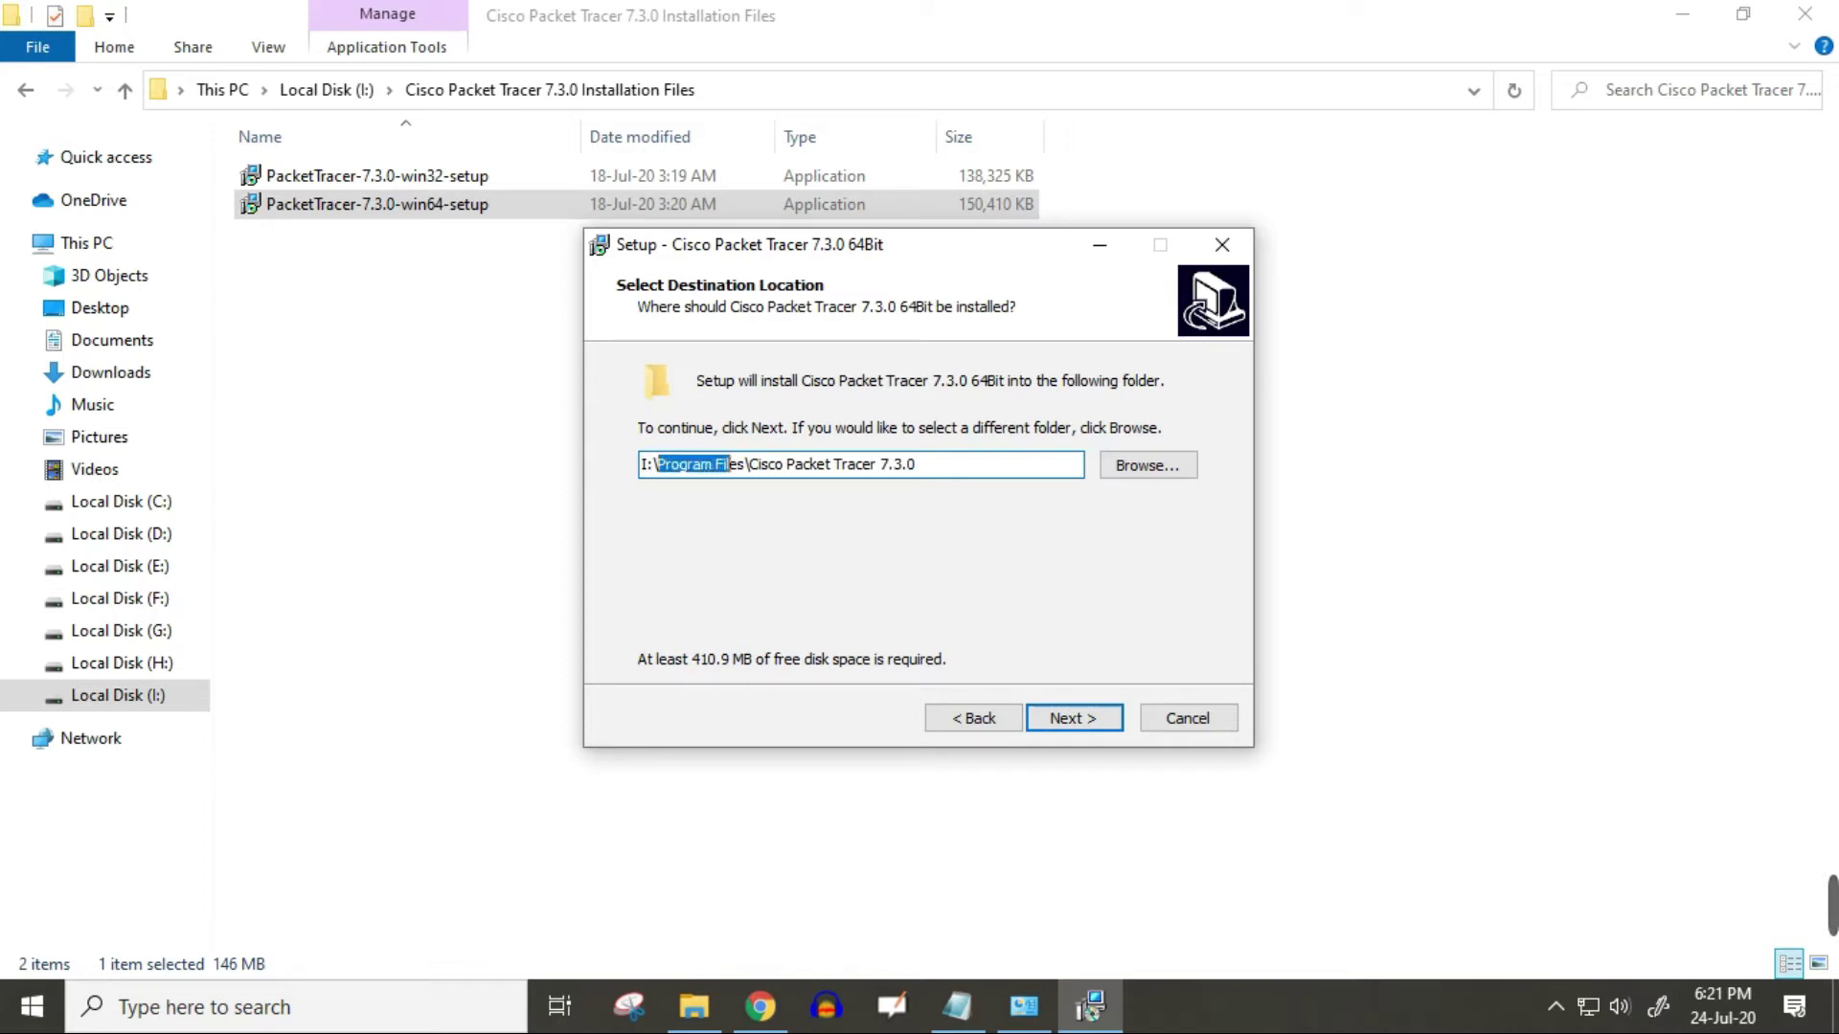
pyautogui.press('BackSpace')
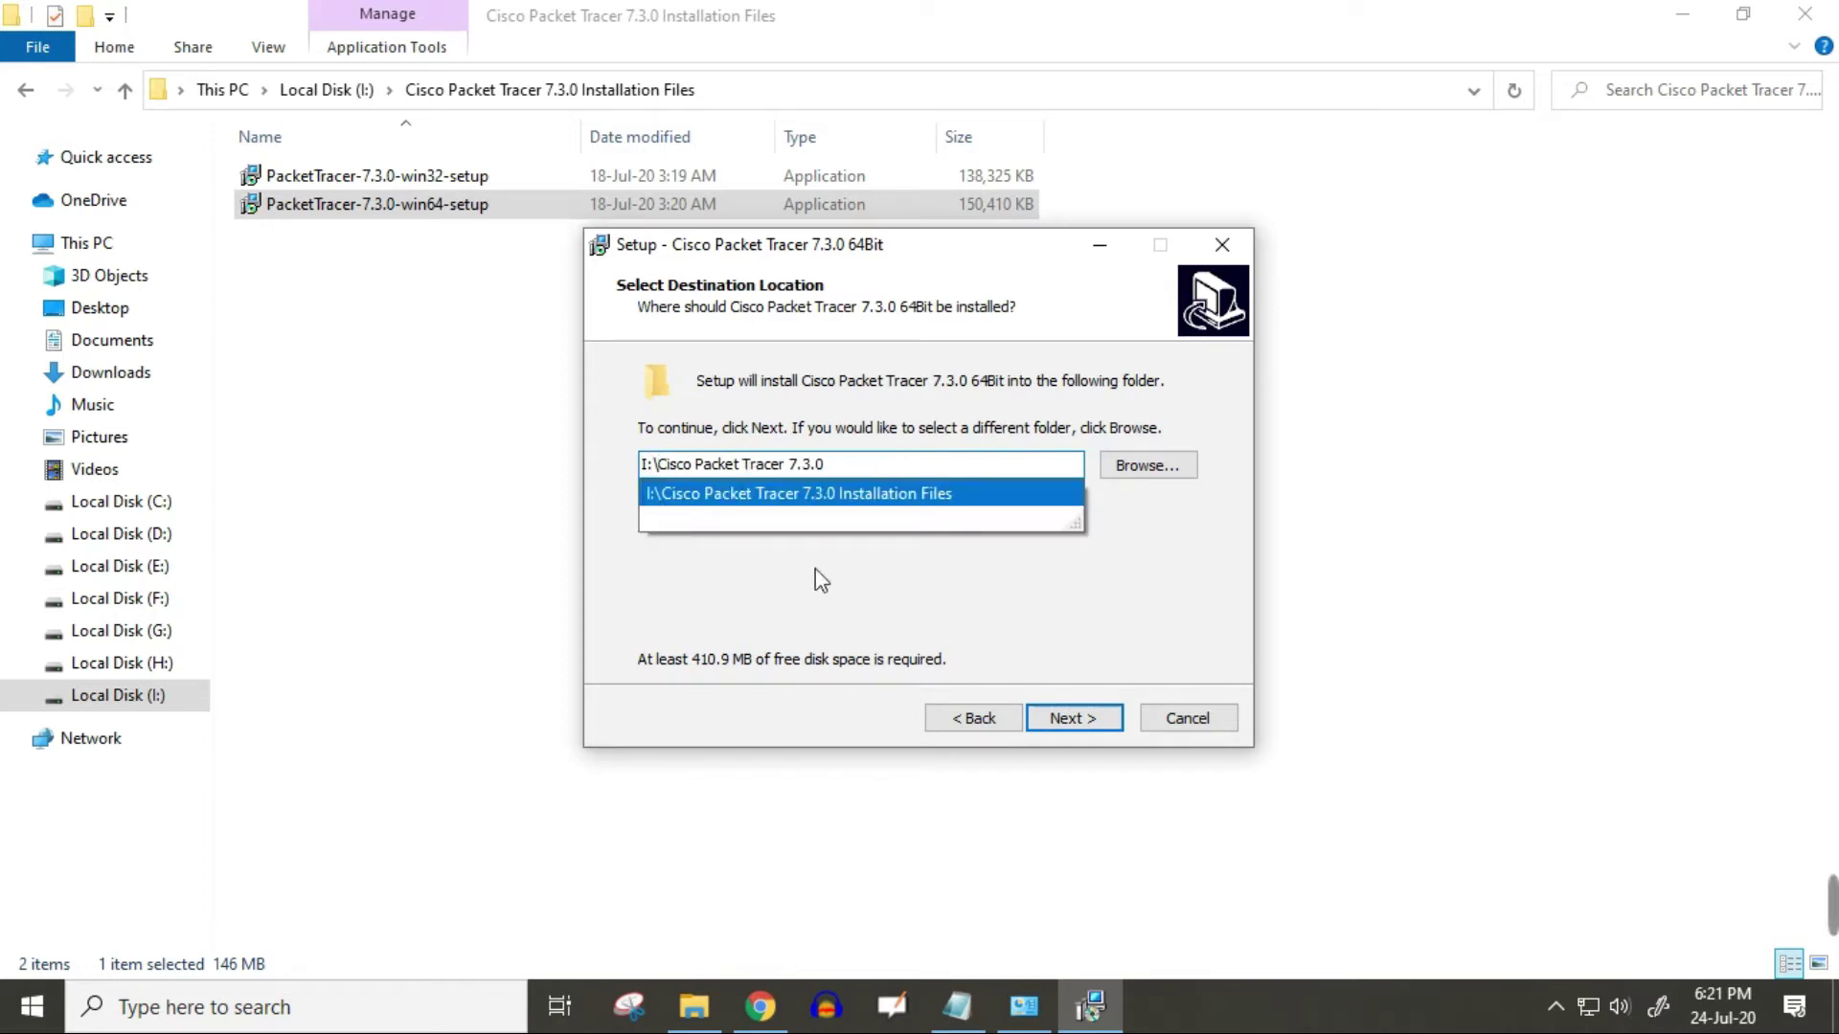
pyautogui.click(651, 508)
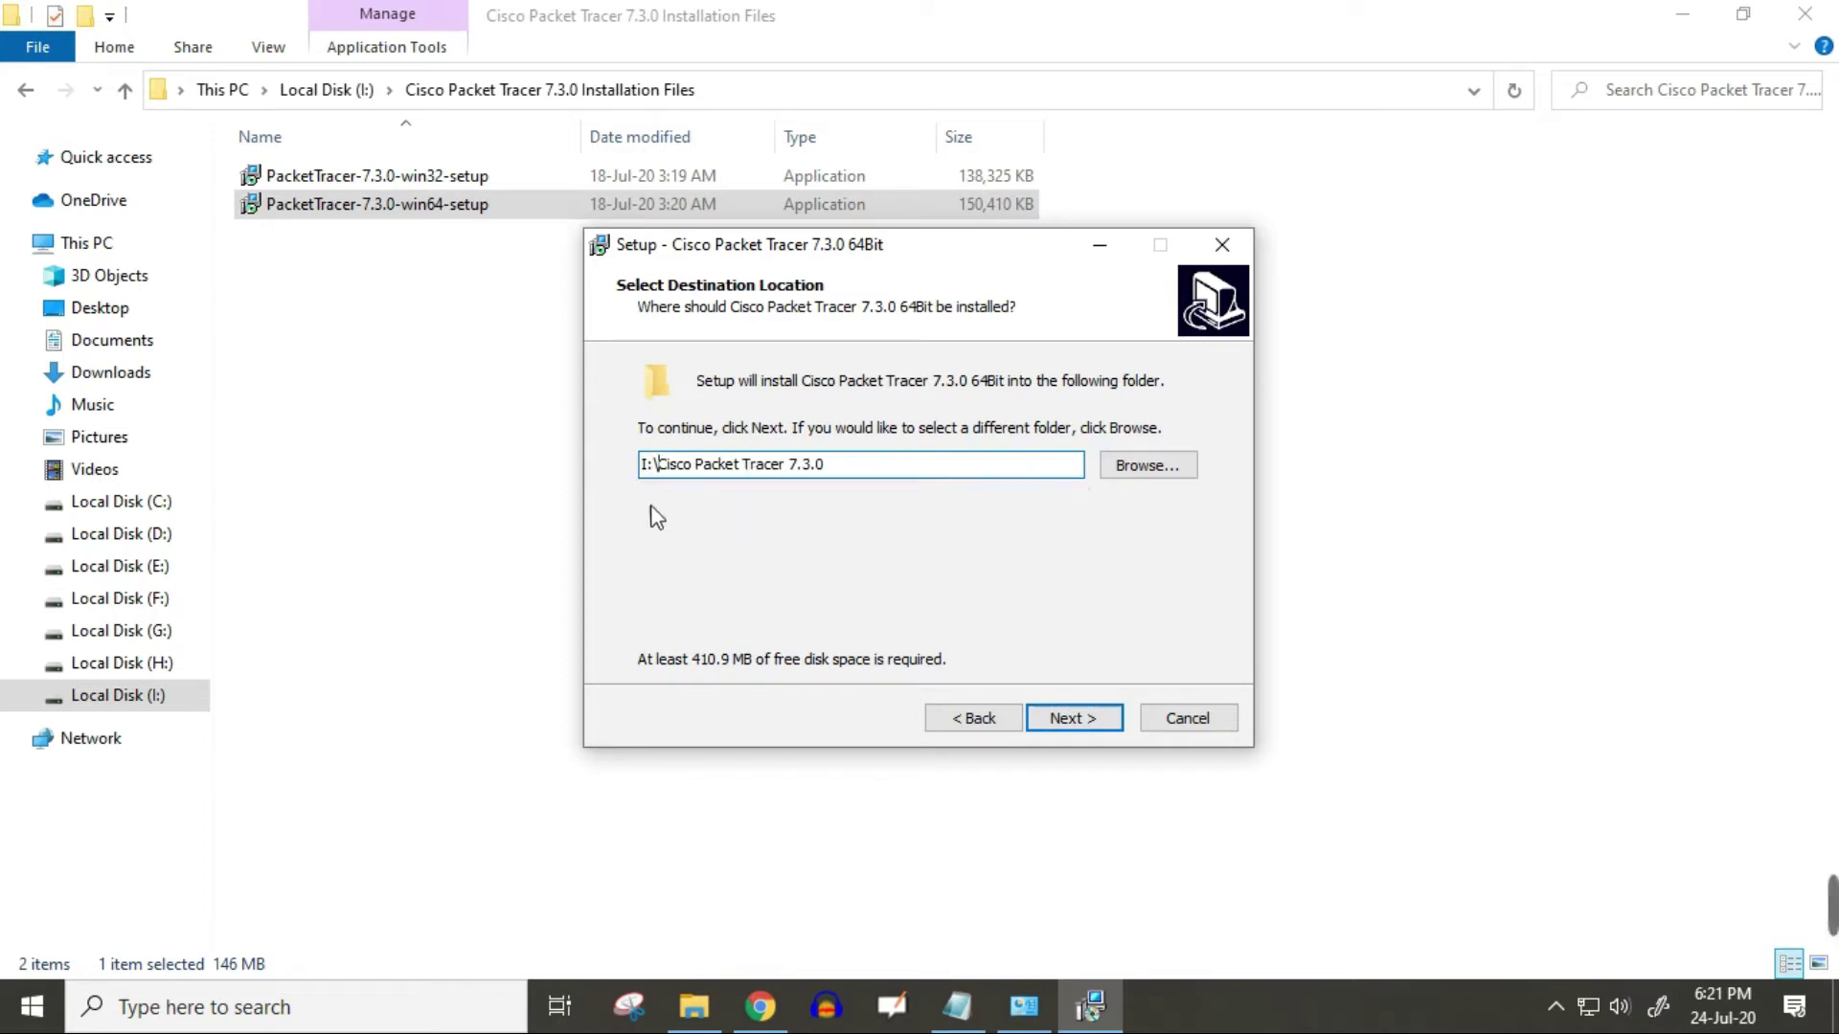
pyautogui.click(1082, 724)
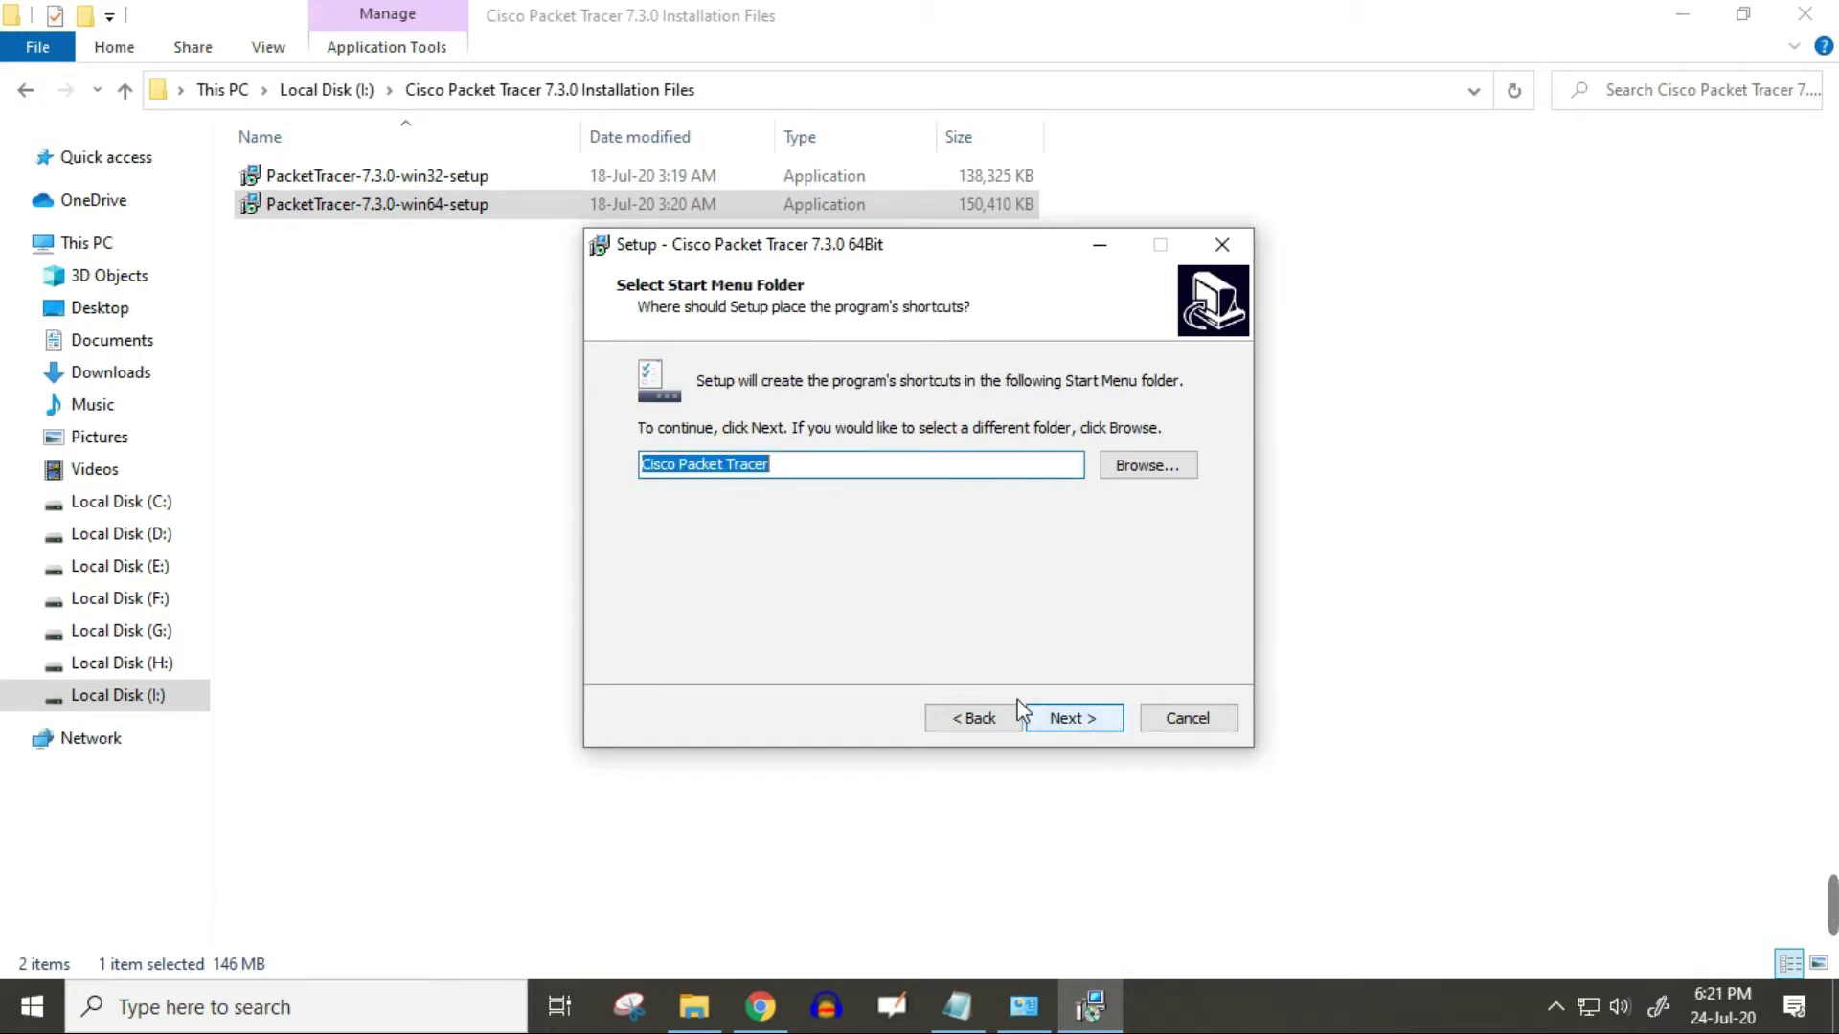
# Step: Install with the Start Menu folder Cisco Packet Tracer and no additional shortcuts, and finish the setup wizard
pyautogui.click(1082, 724)
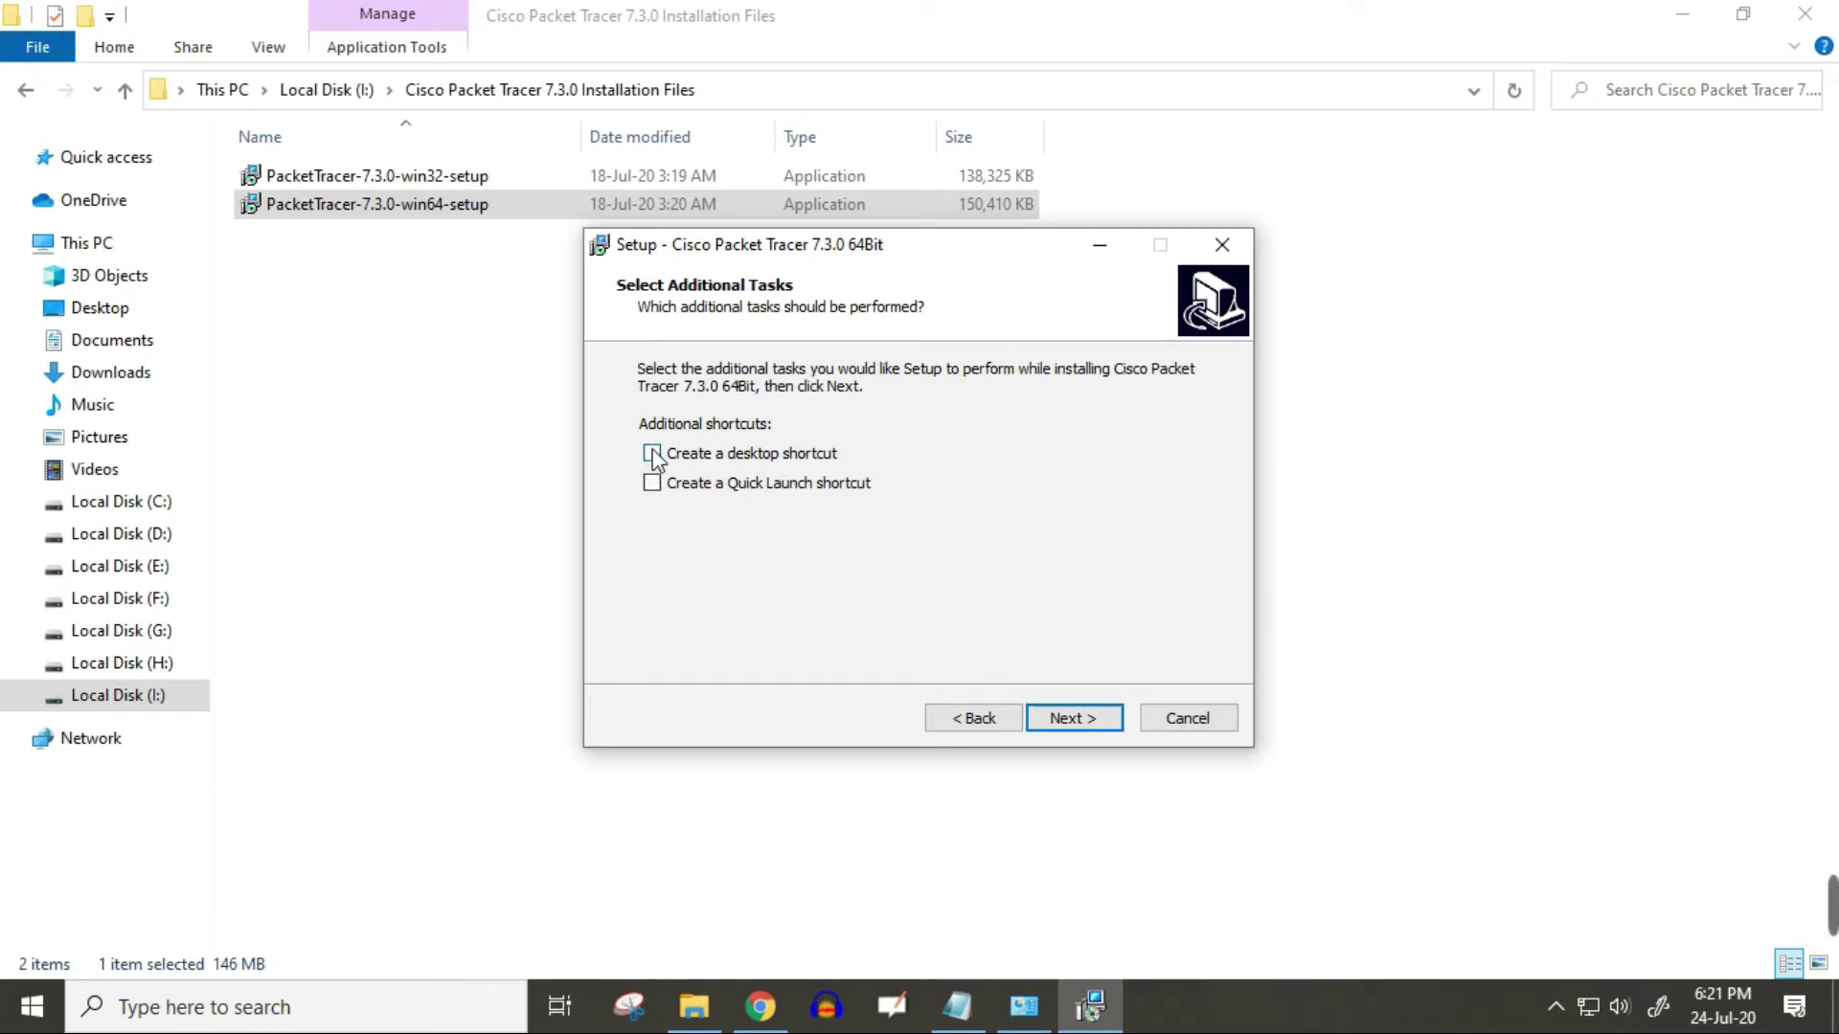
pyautogui.click(1078, 721)
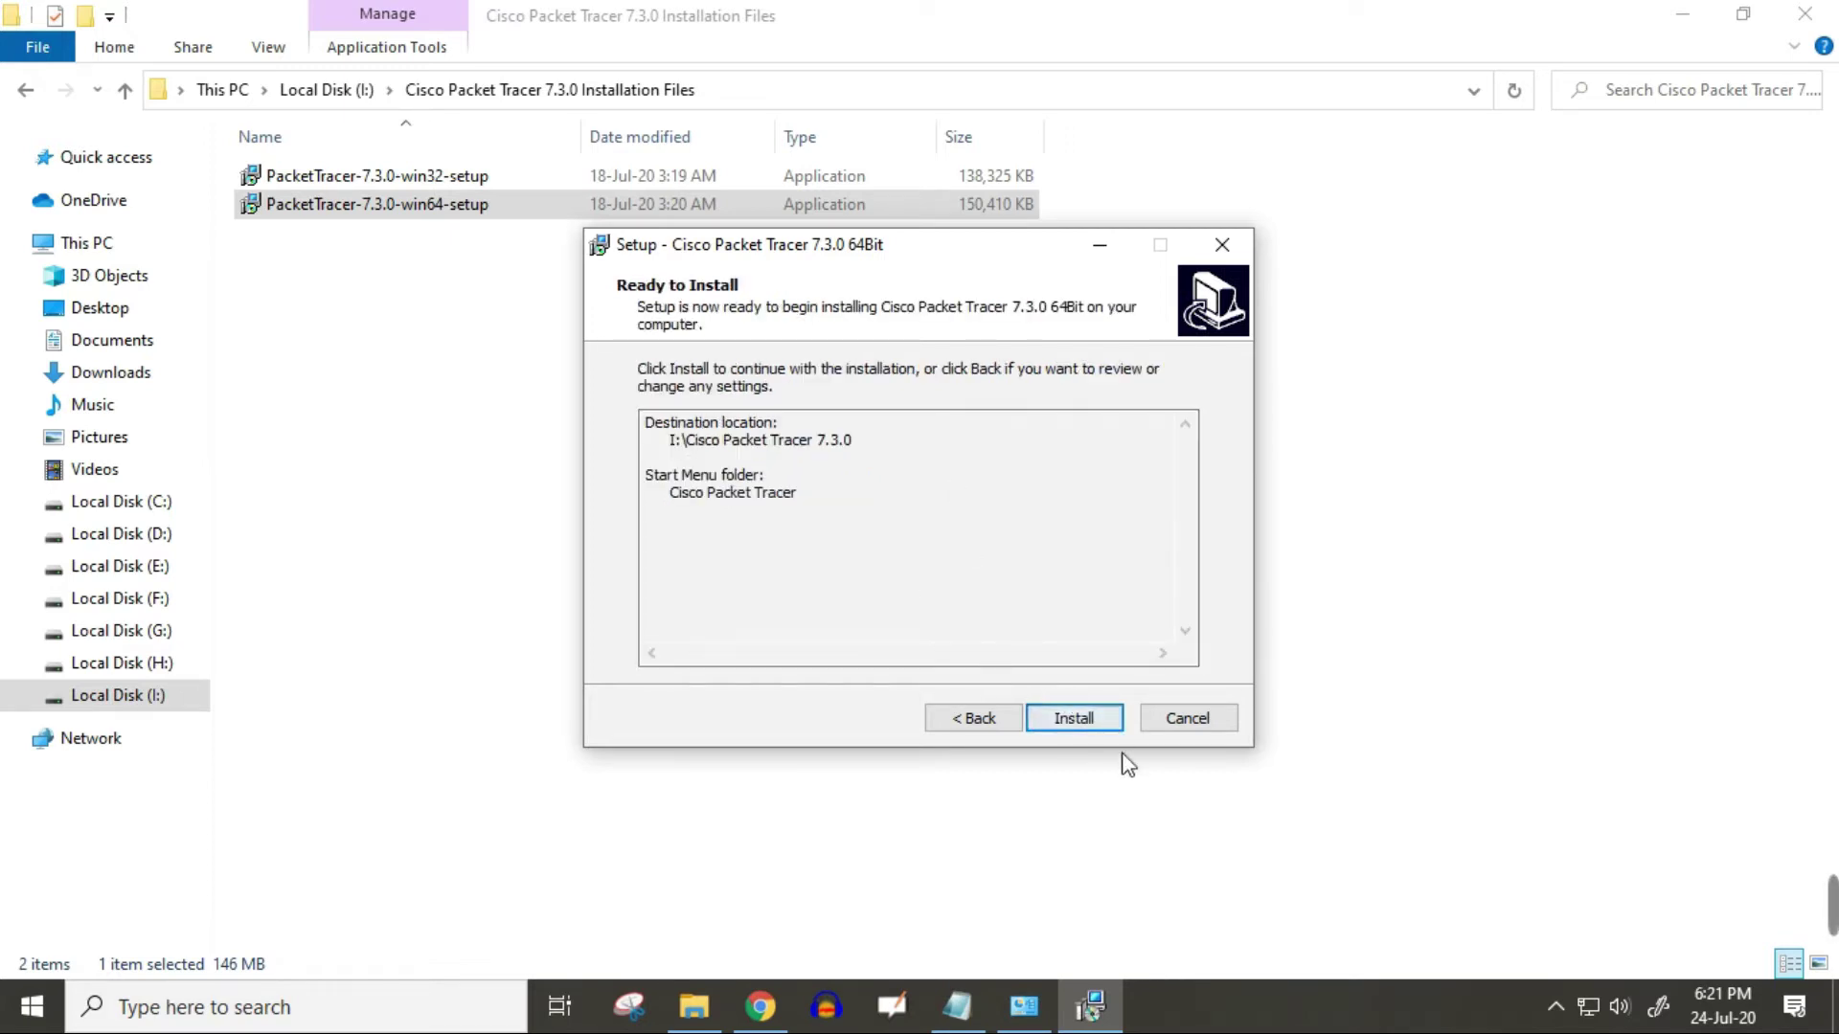
pyautogui.click(1068, 720)
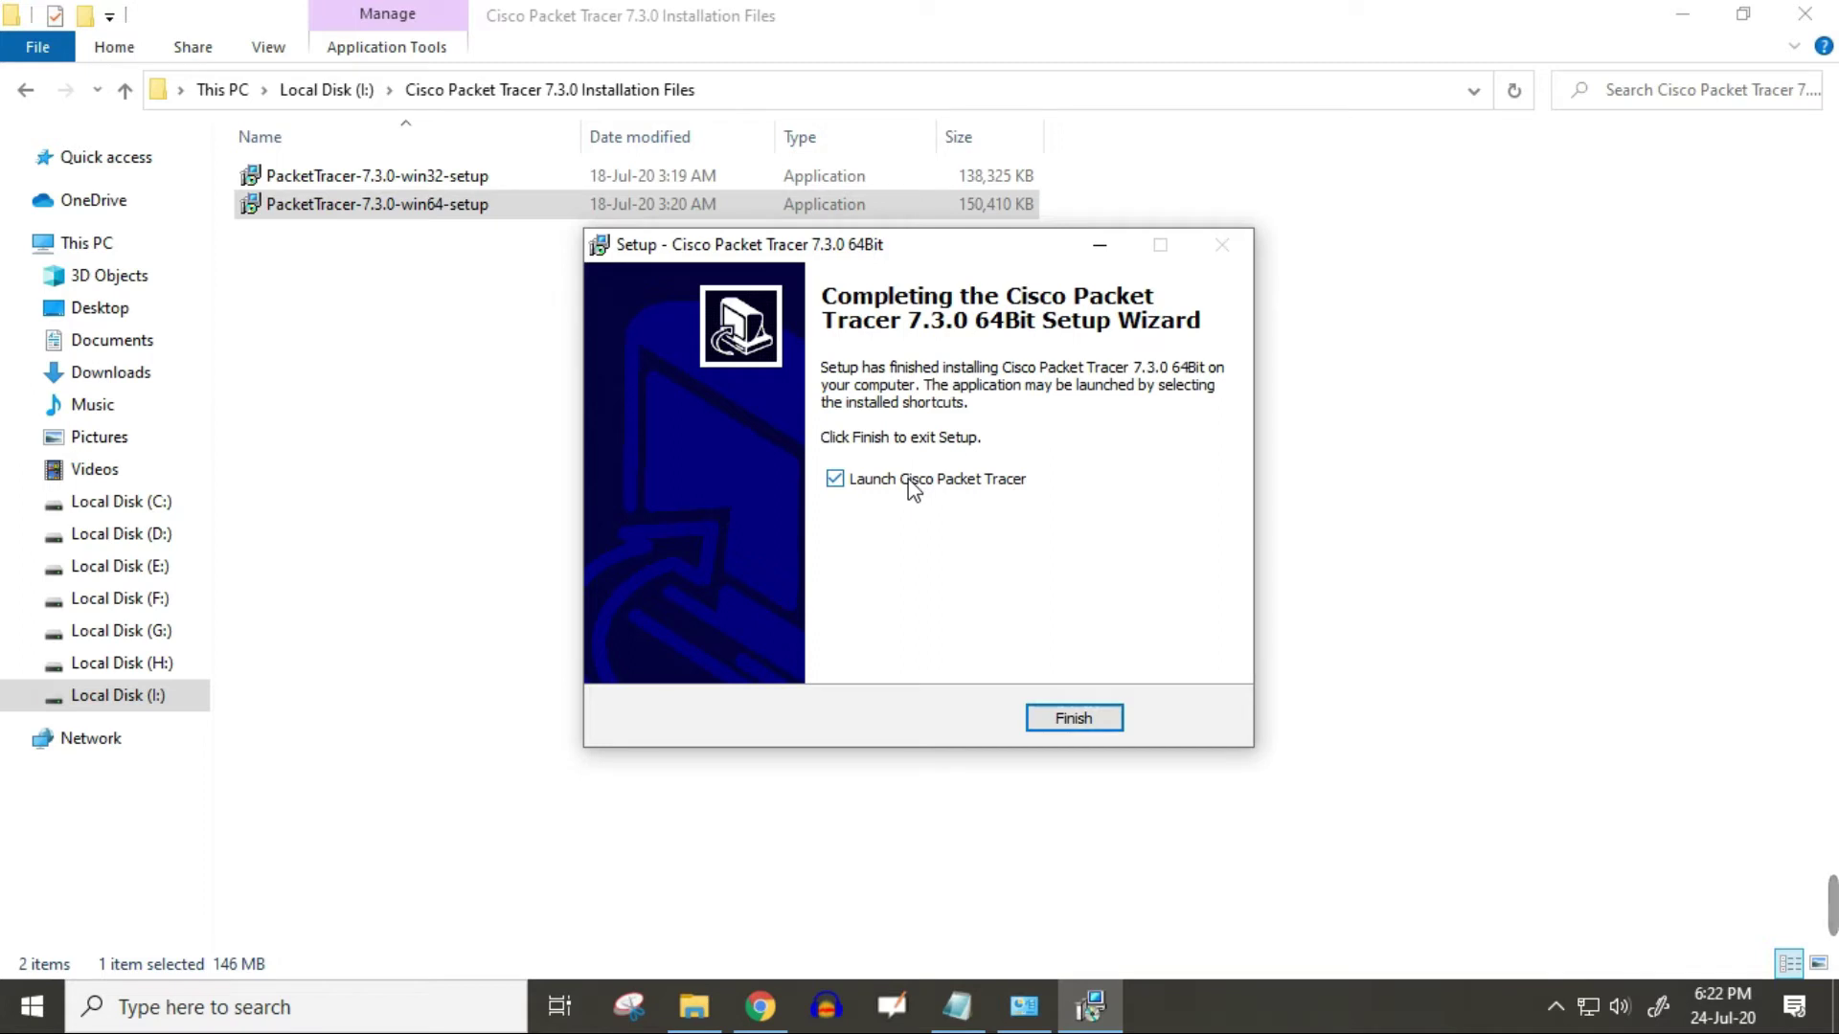
pyautogui.click(1075, 719)
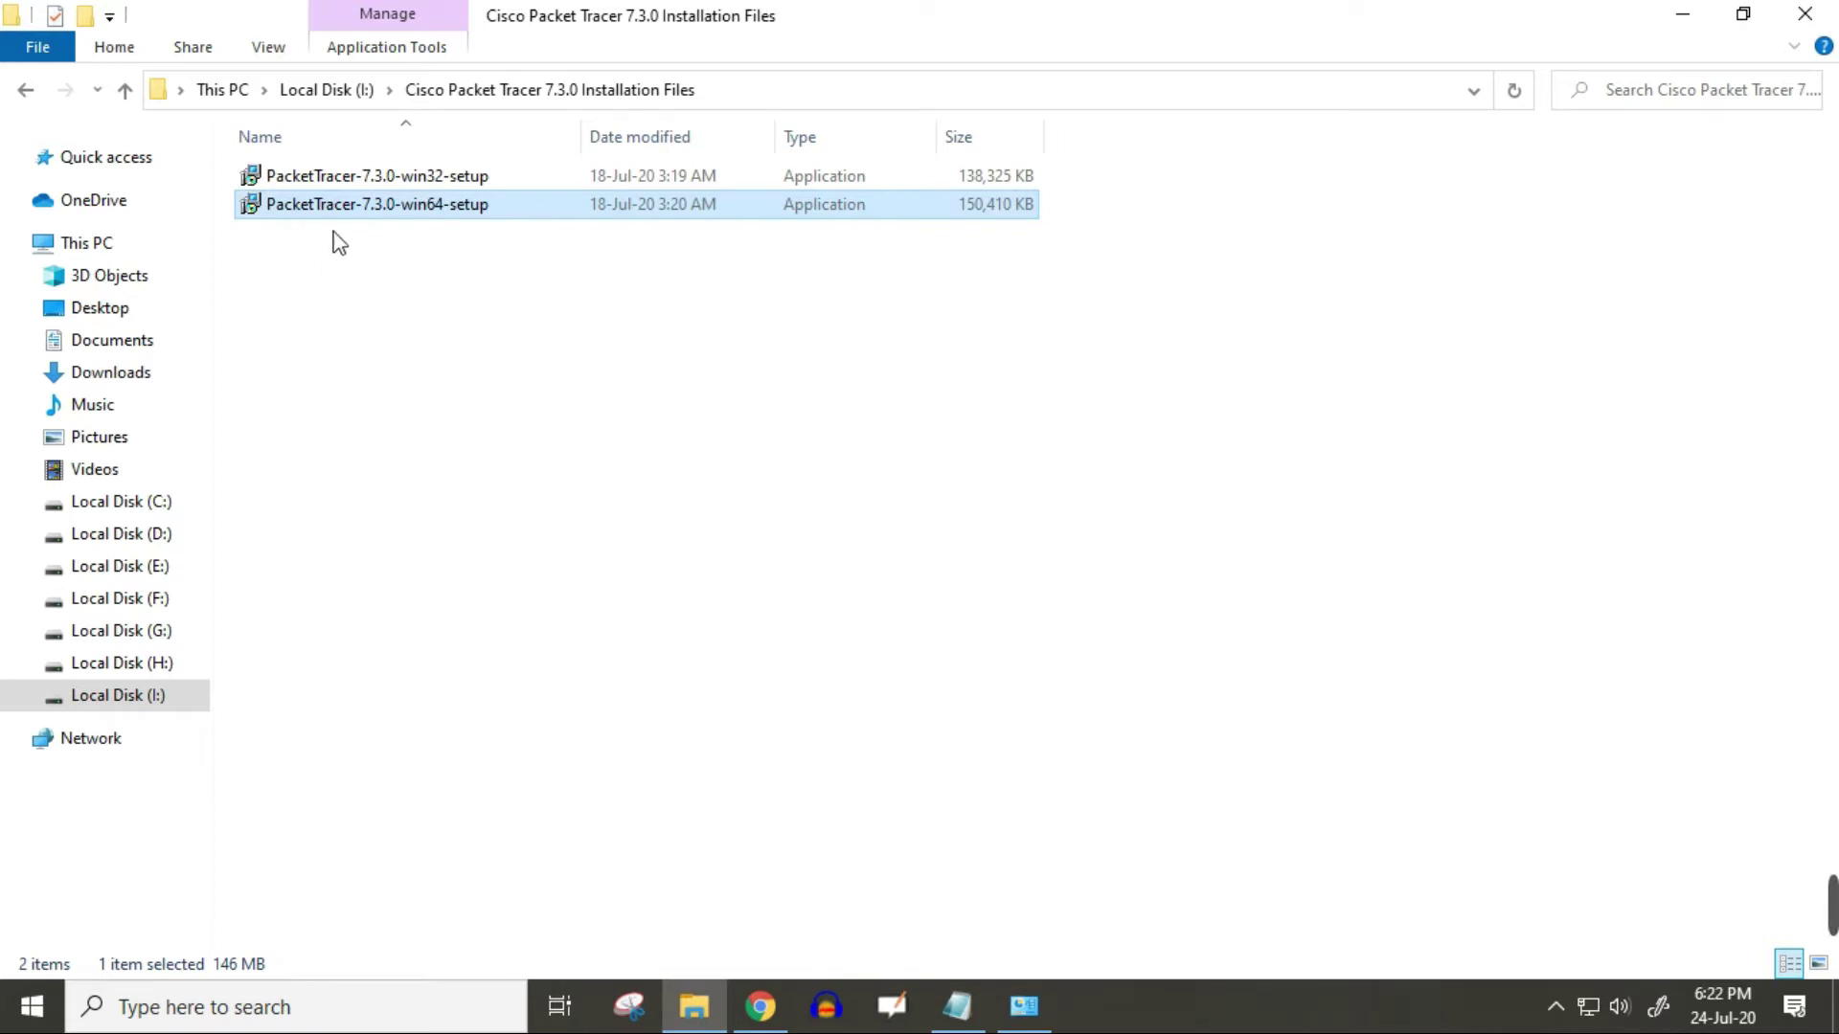
# Step: Open the Cisco Packet Tracer 7.3.0 installation folder on Local Disk (I:) and look through its contents
pyautogui.click(326, 90)
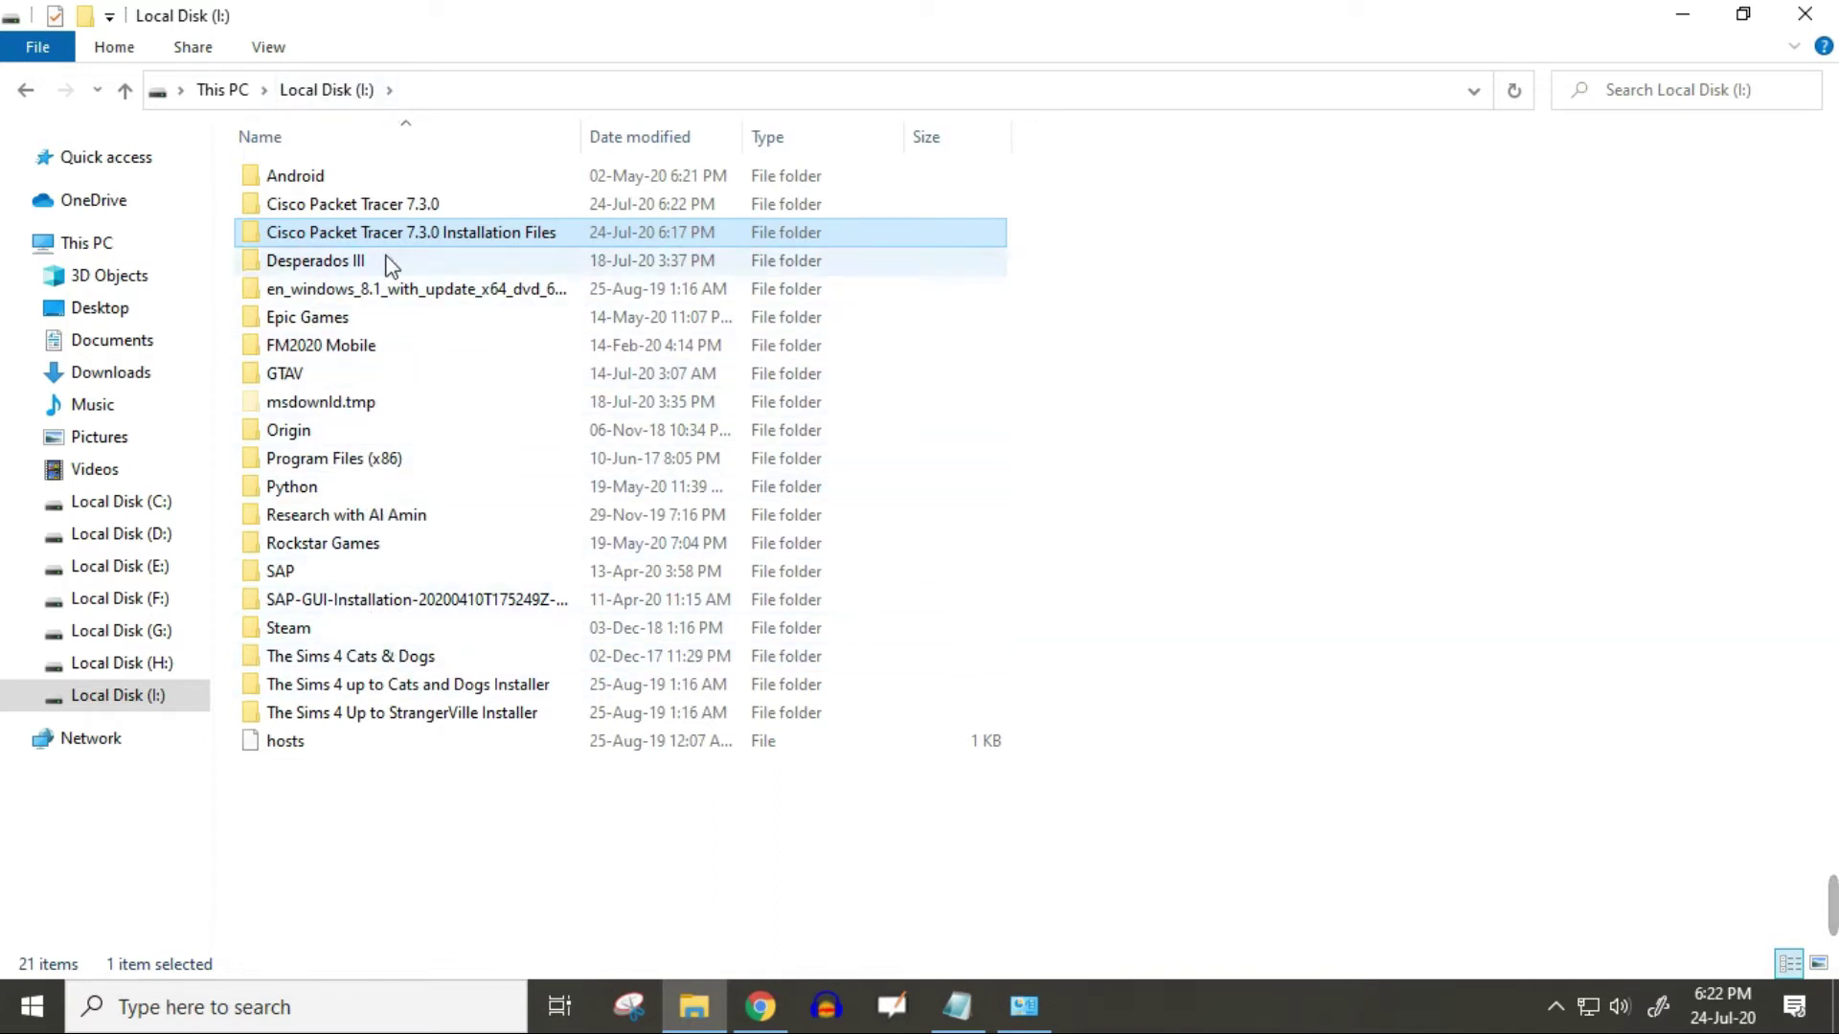
pyautogui.doubleClick(401, 204)
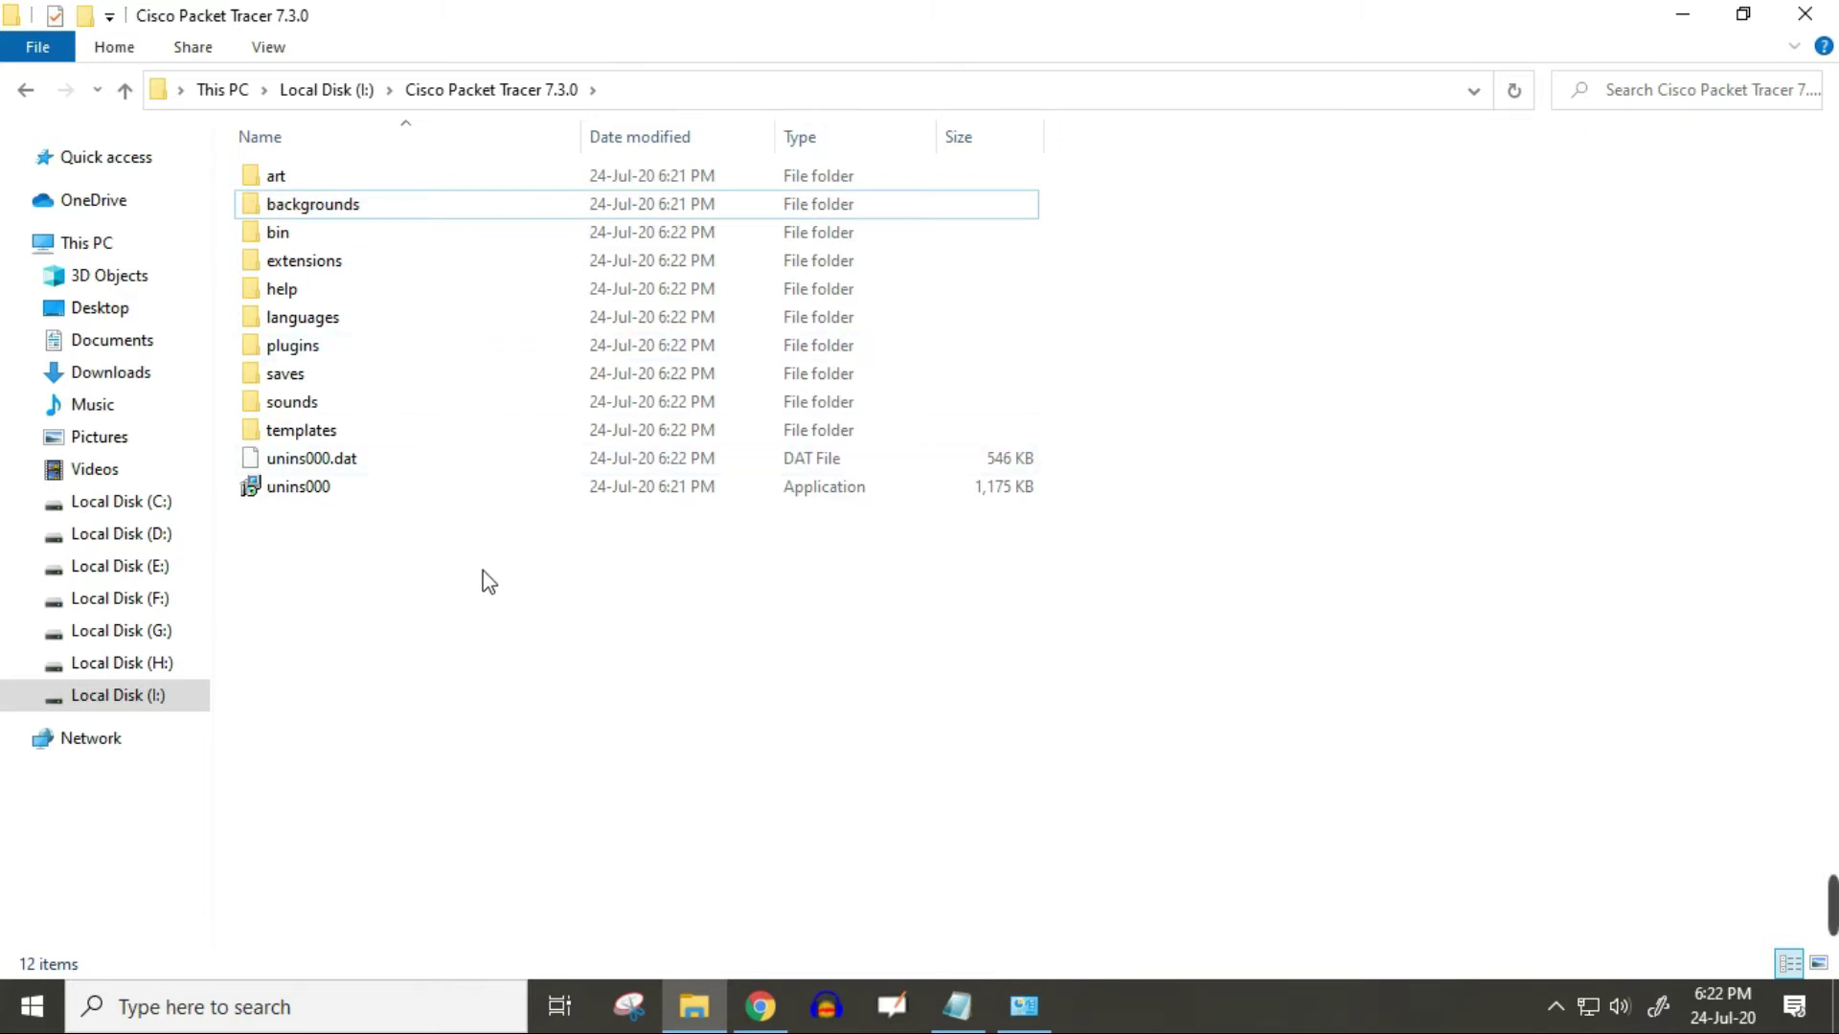
pyautogui.press('Down')
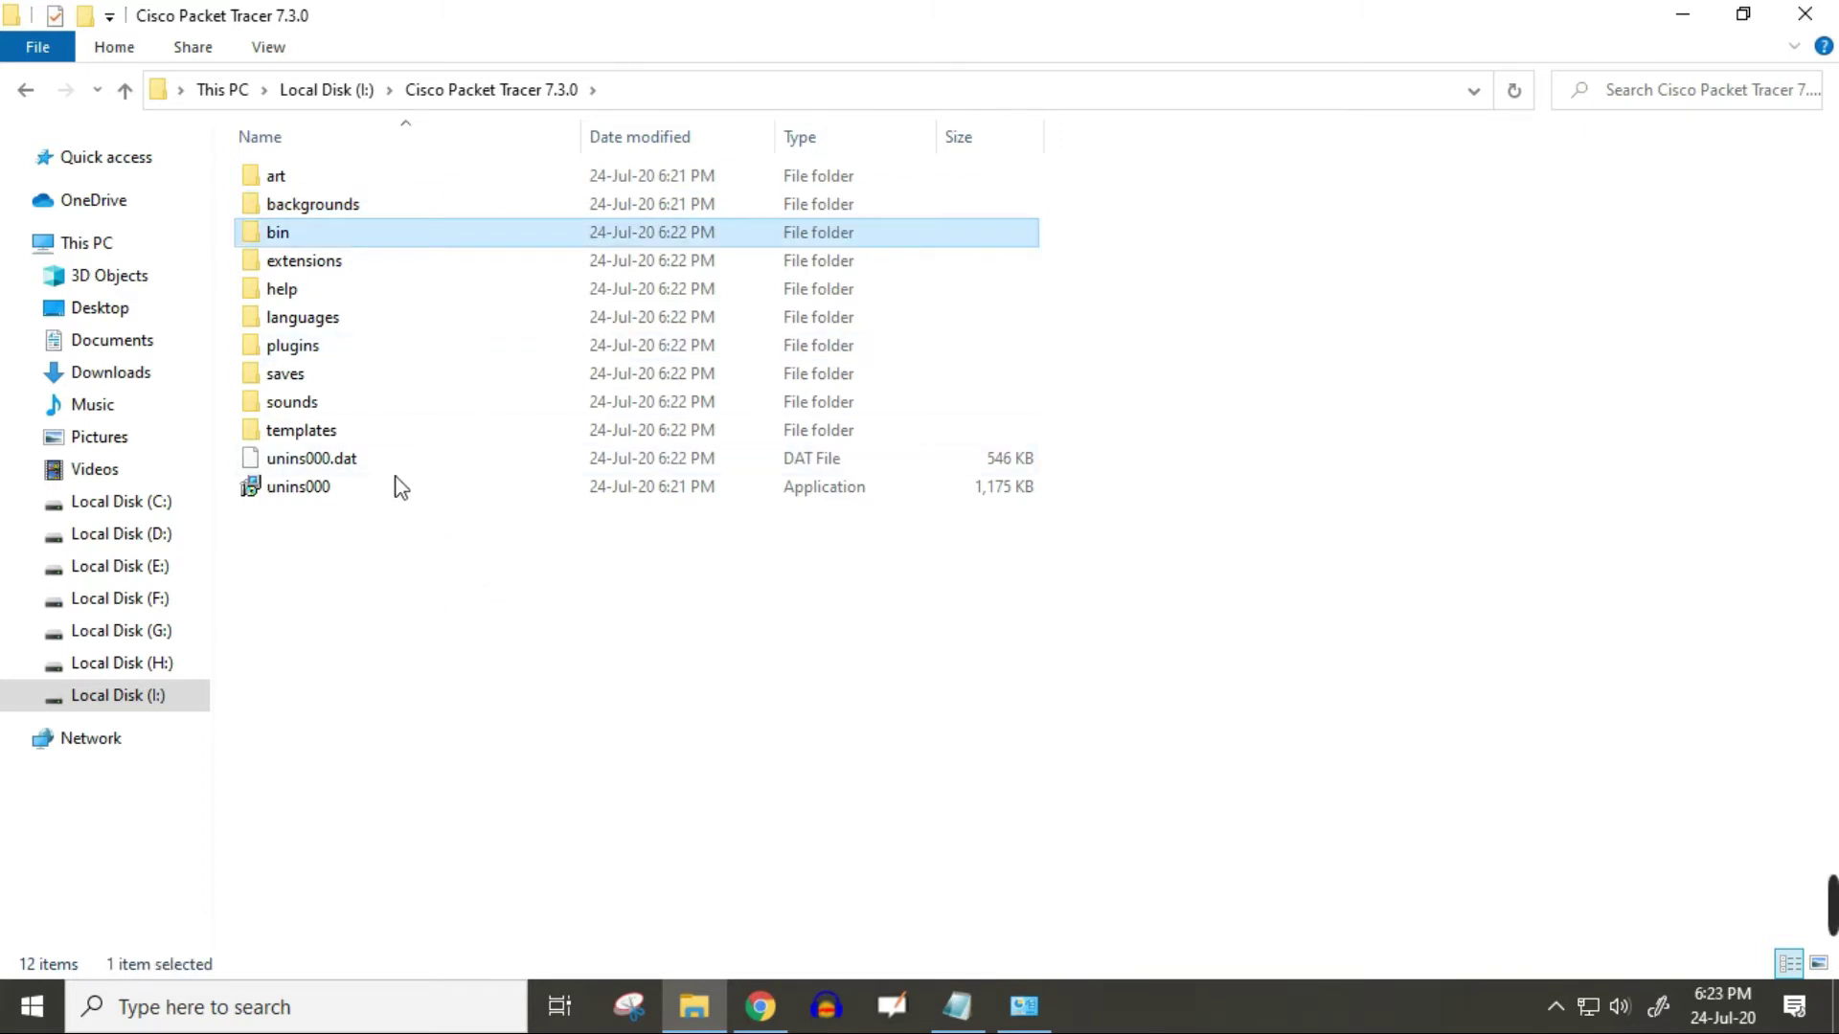
pyautogui.click(323, 578)
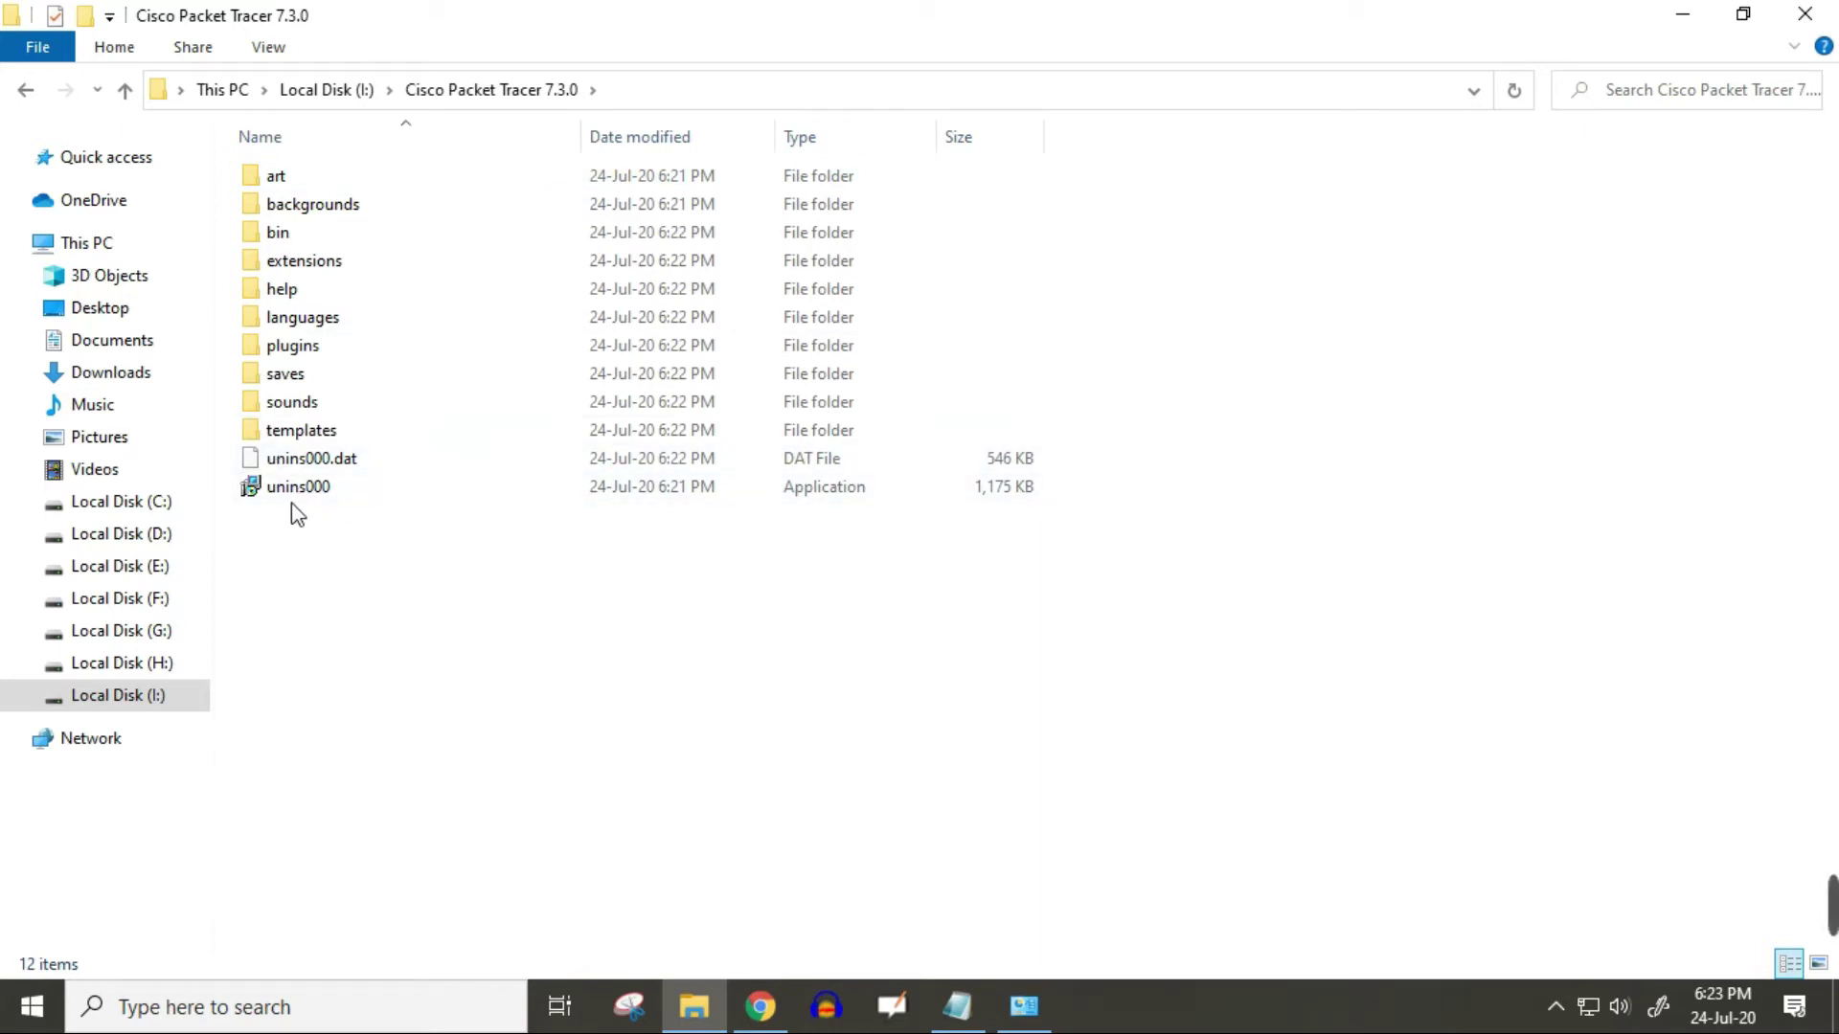
pyautogui.moveTo(313, 499)
pyautogui.moveTo(347, 264)
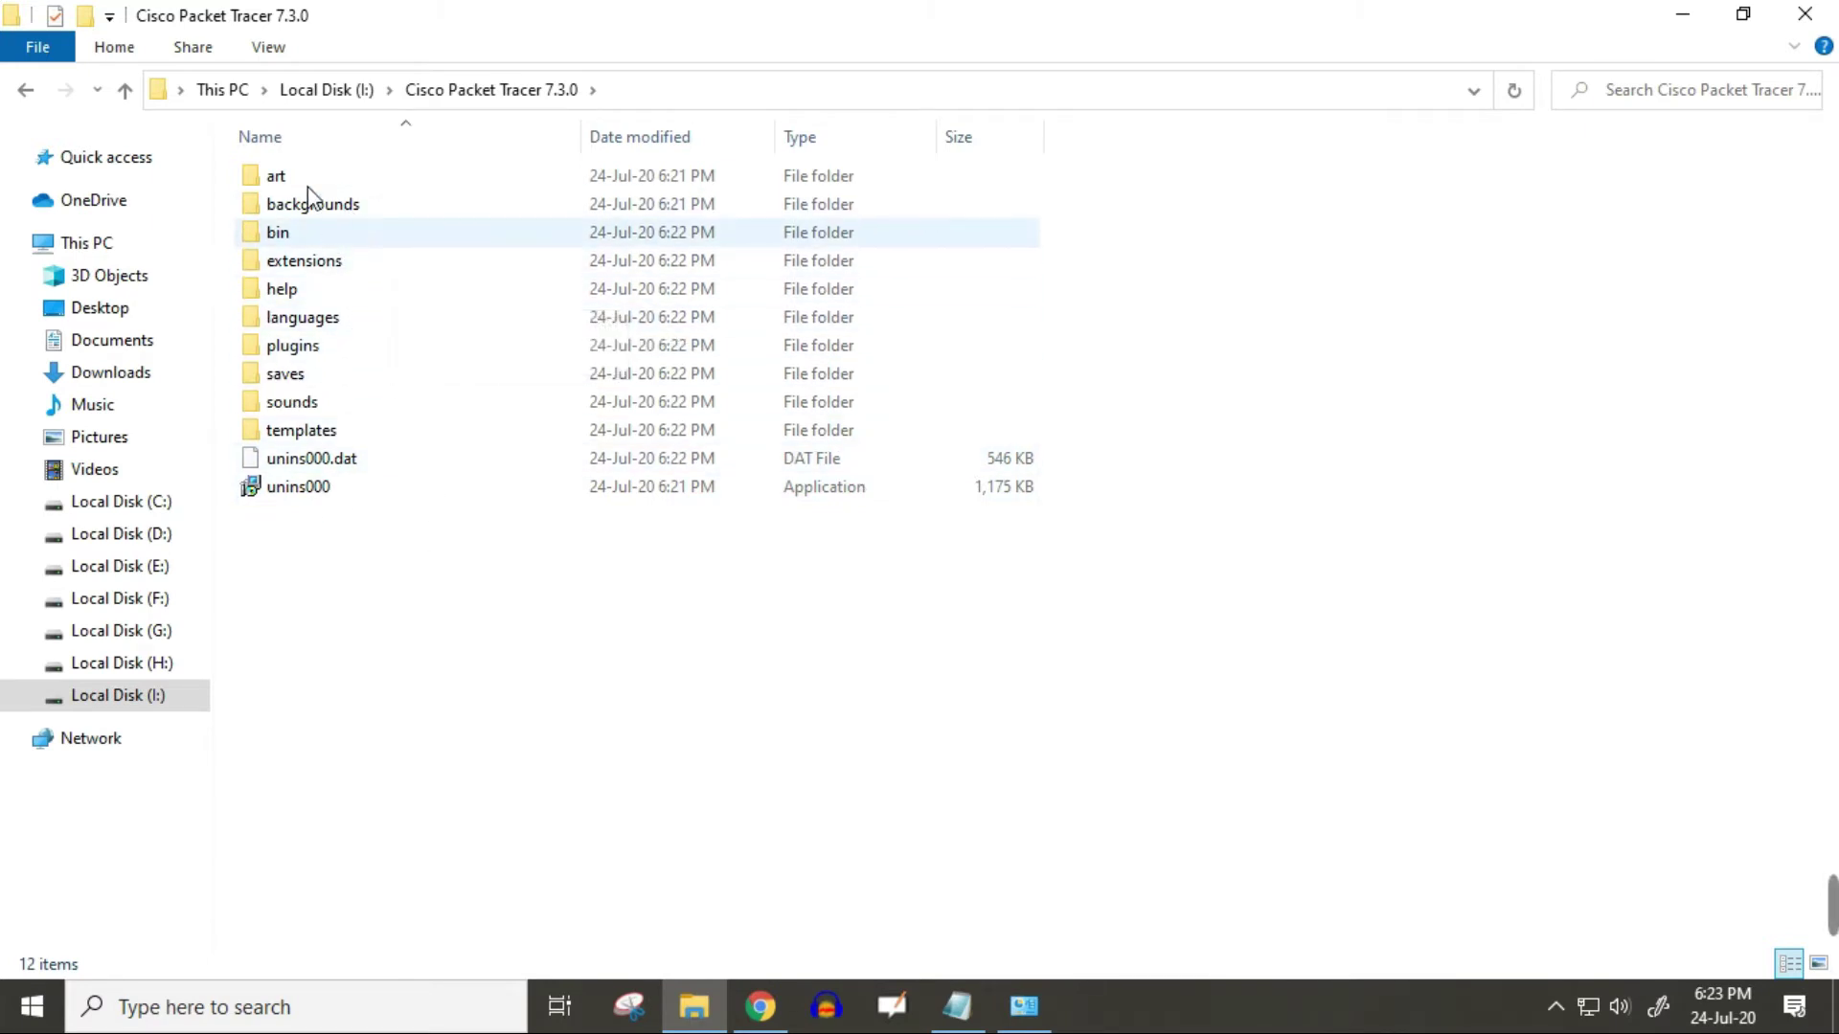
# Step: Open the bin folder of the installation and locate the PacketTracer7 application
pyautogui.click(314, 236)
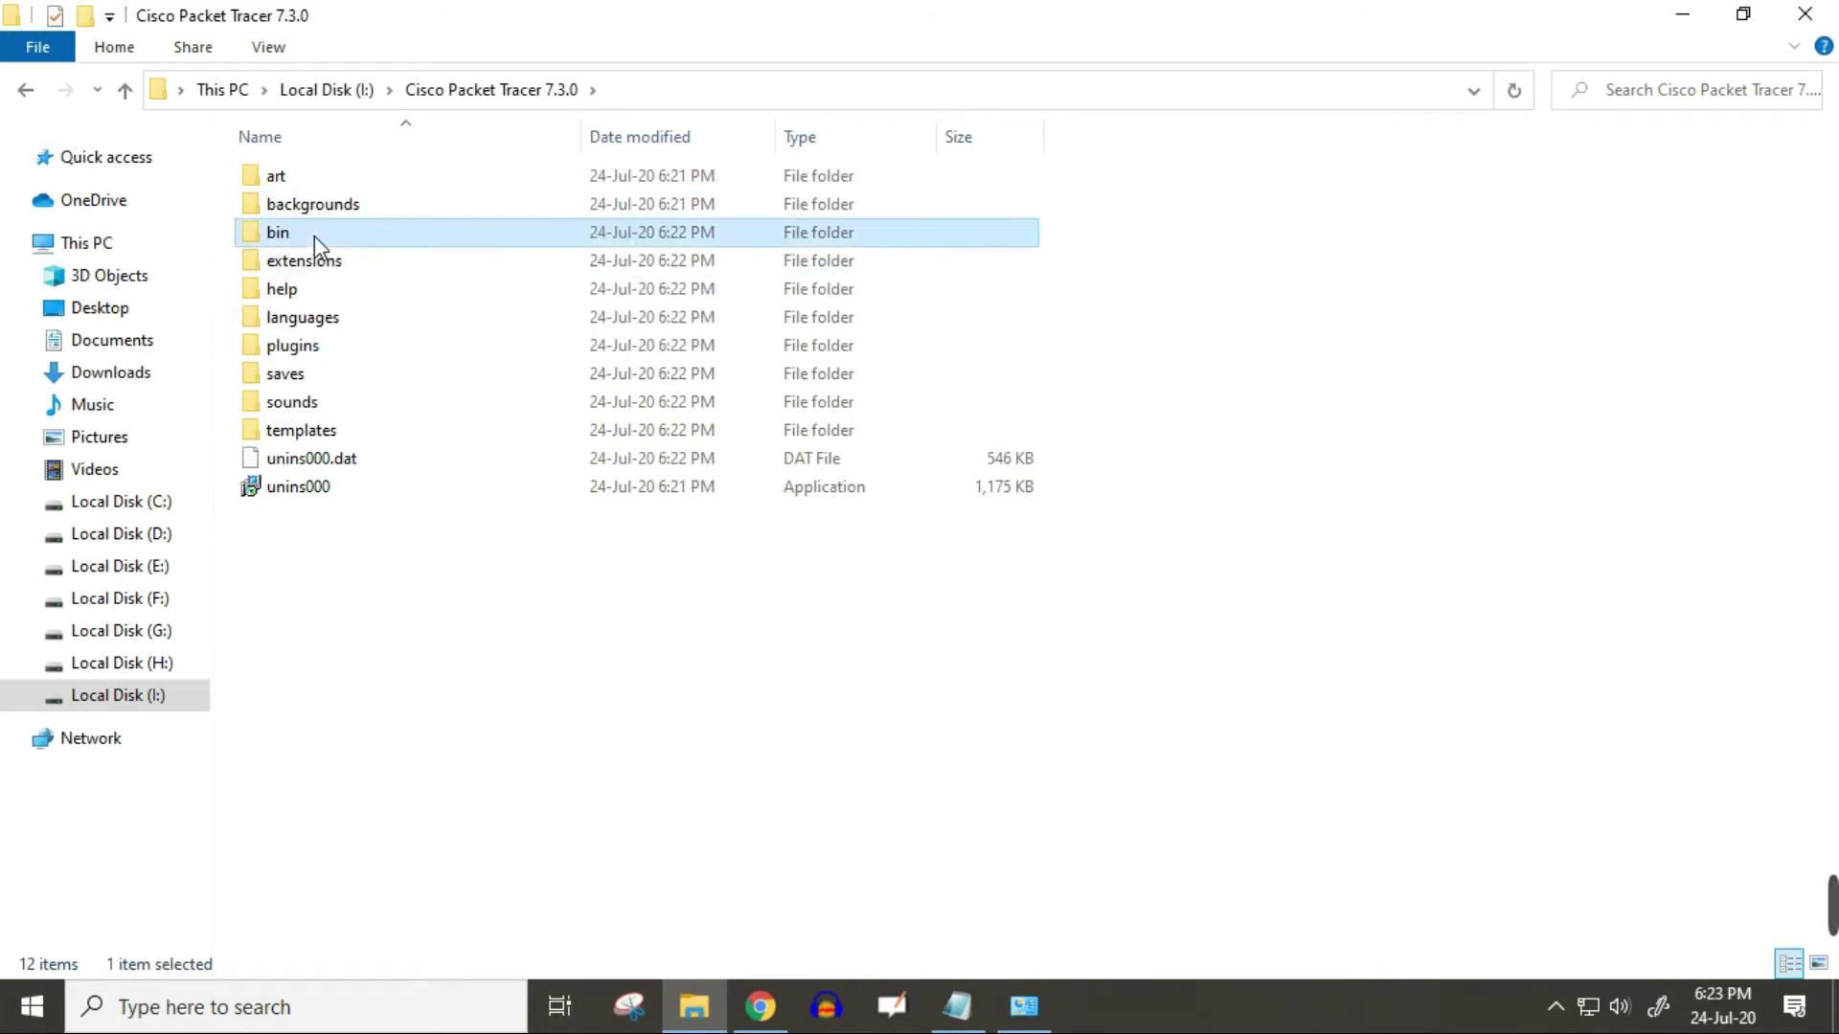
pyautogui.doubleClick(314, 236)
pyautogui.click(125, 90)
pyautogui.doubleClick(319, 236)
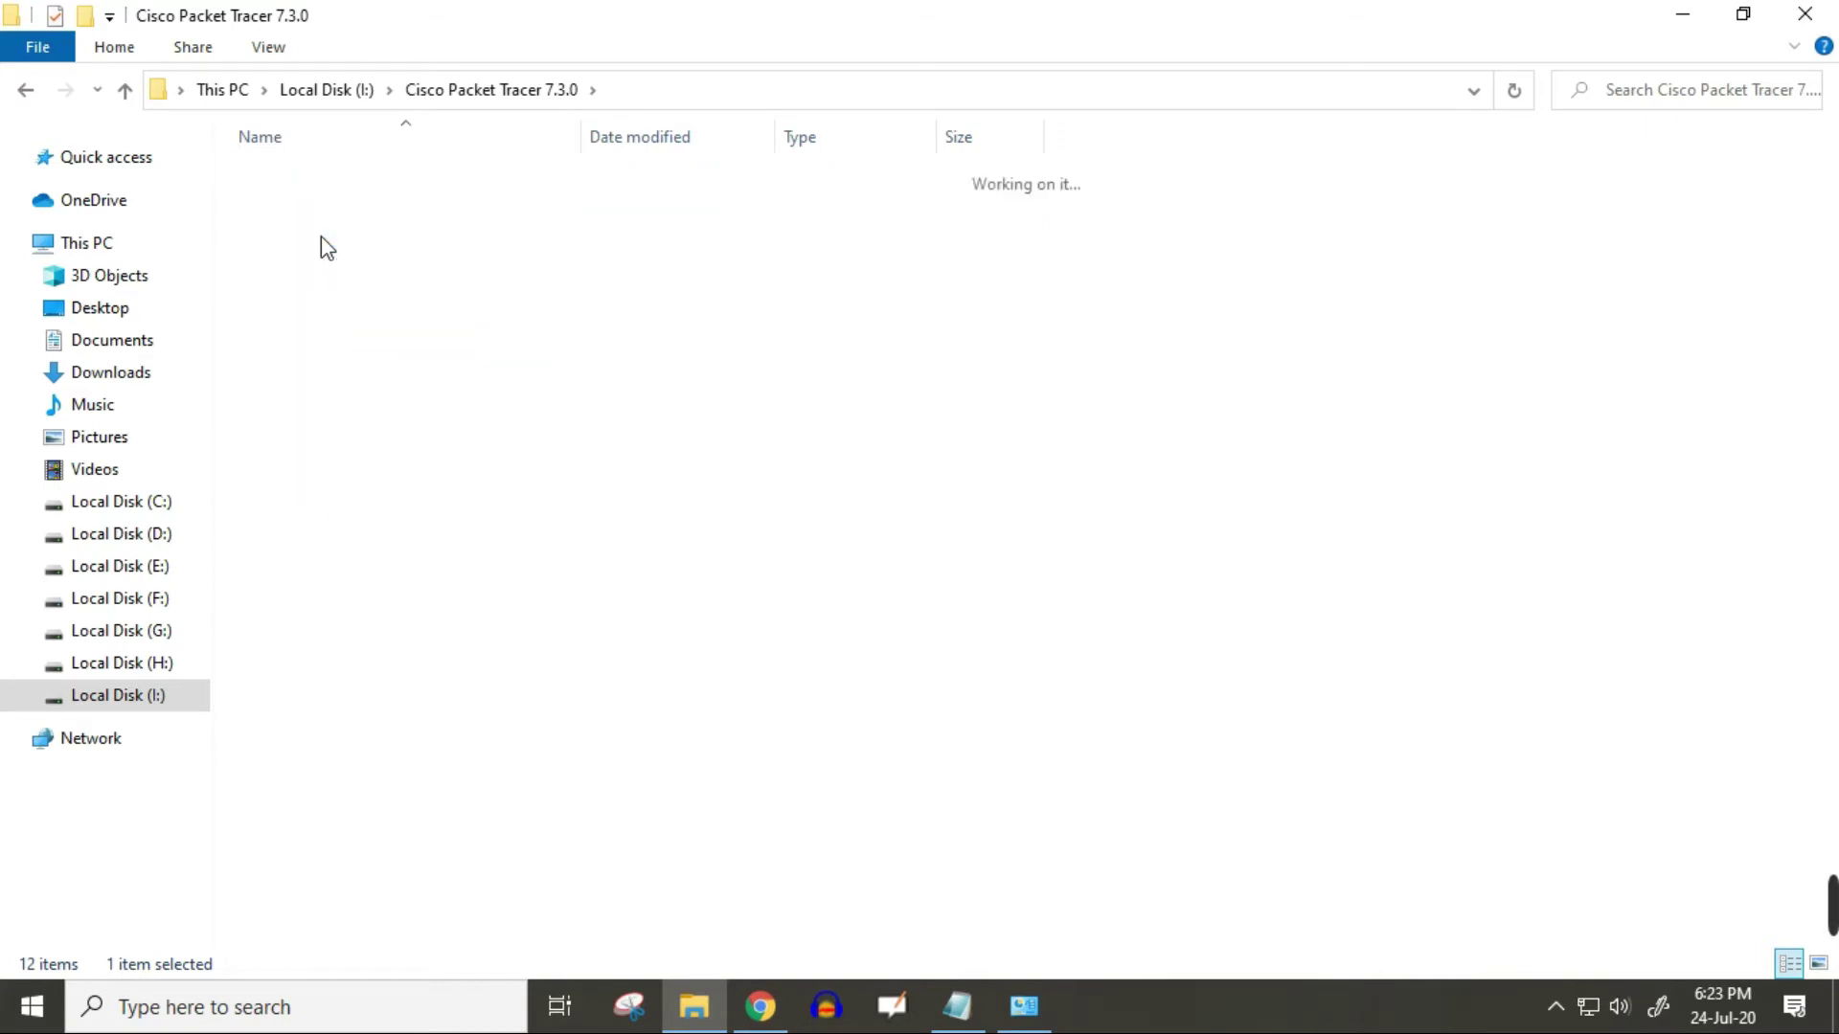
pyautogui.scroll(-12, 450, 747)
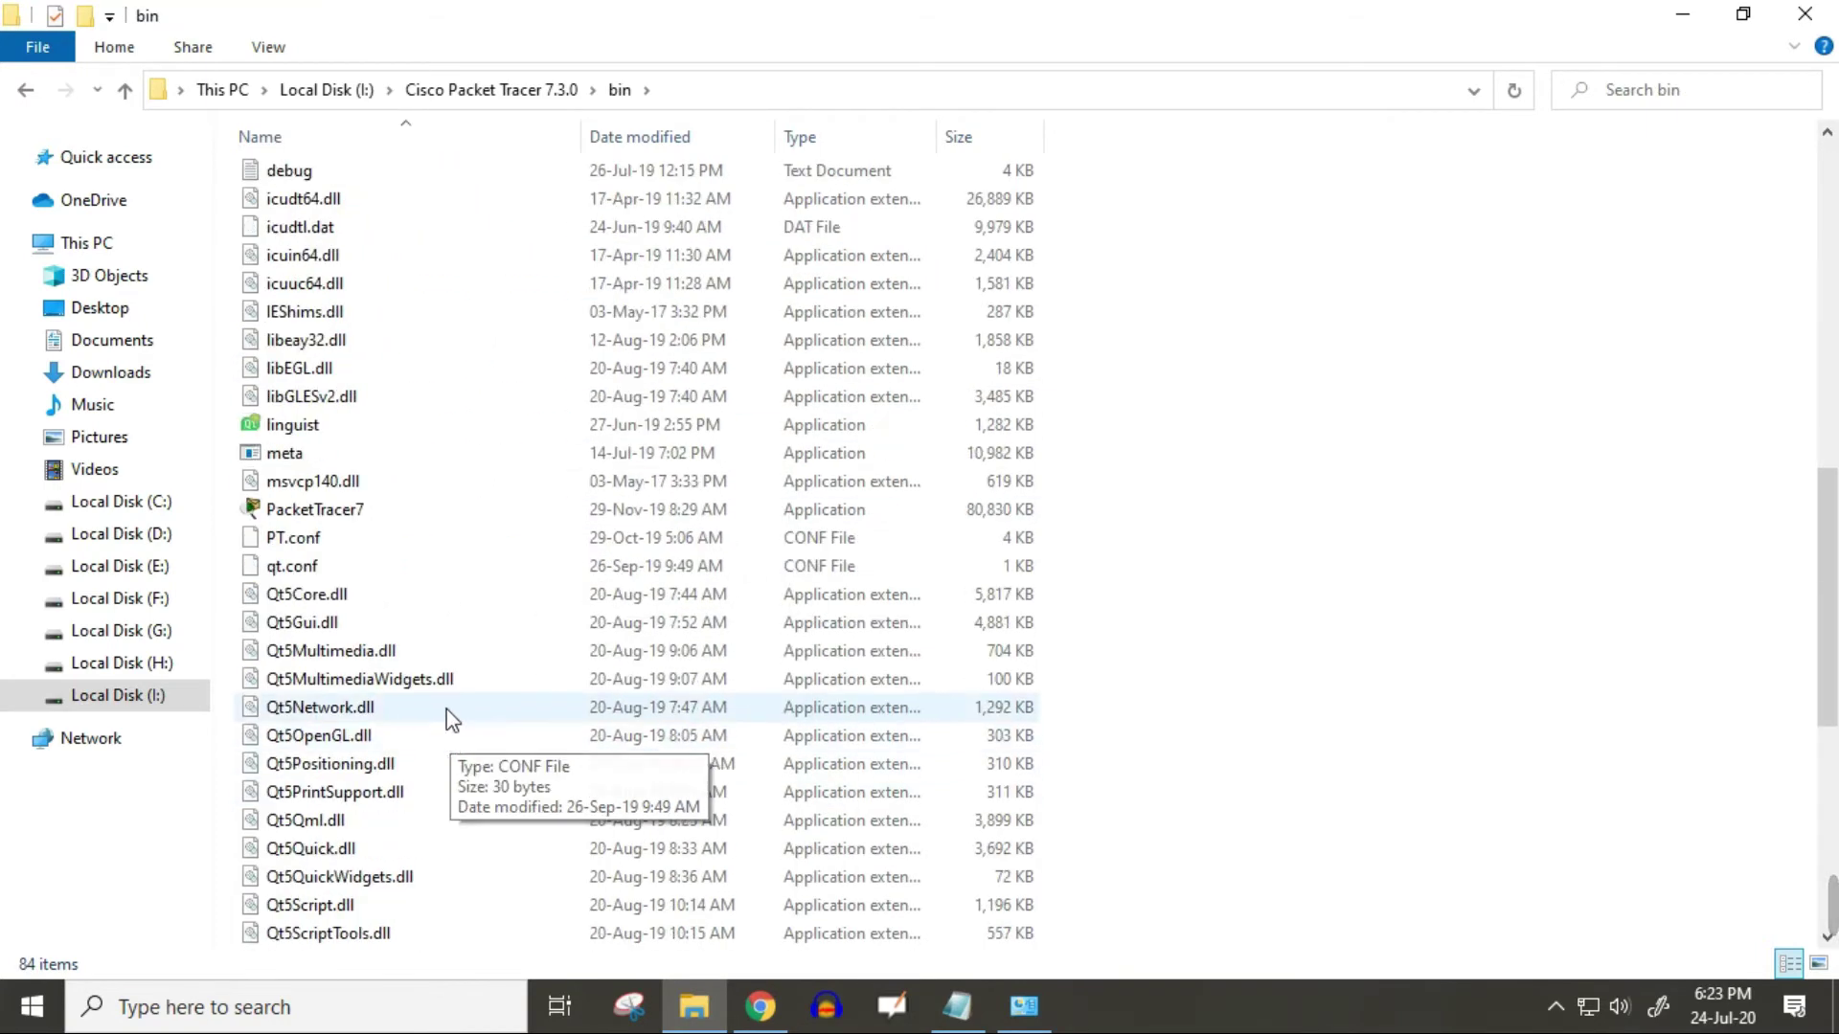
pyautogui.click(370, 510)
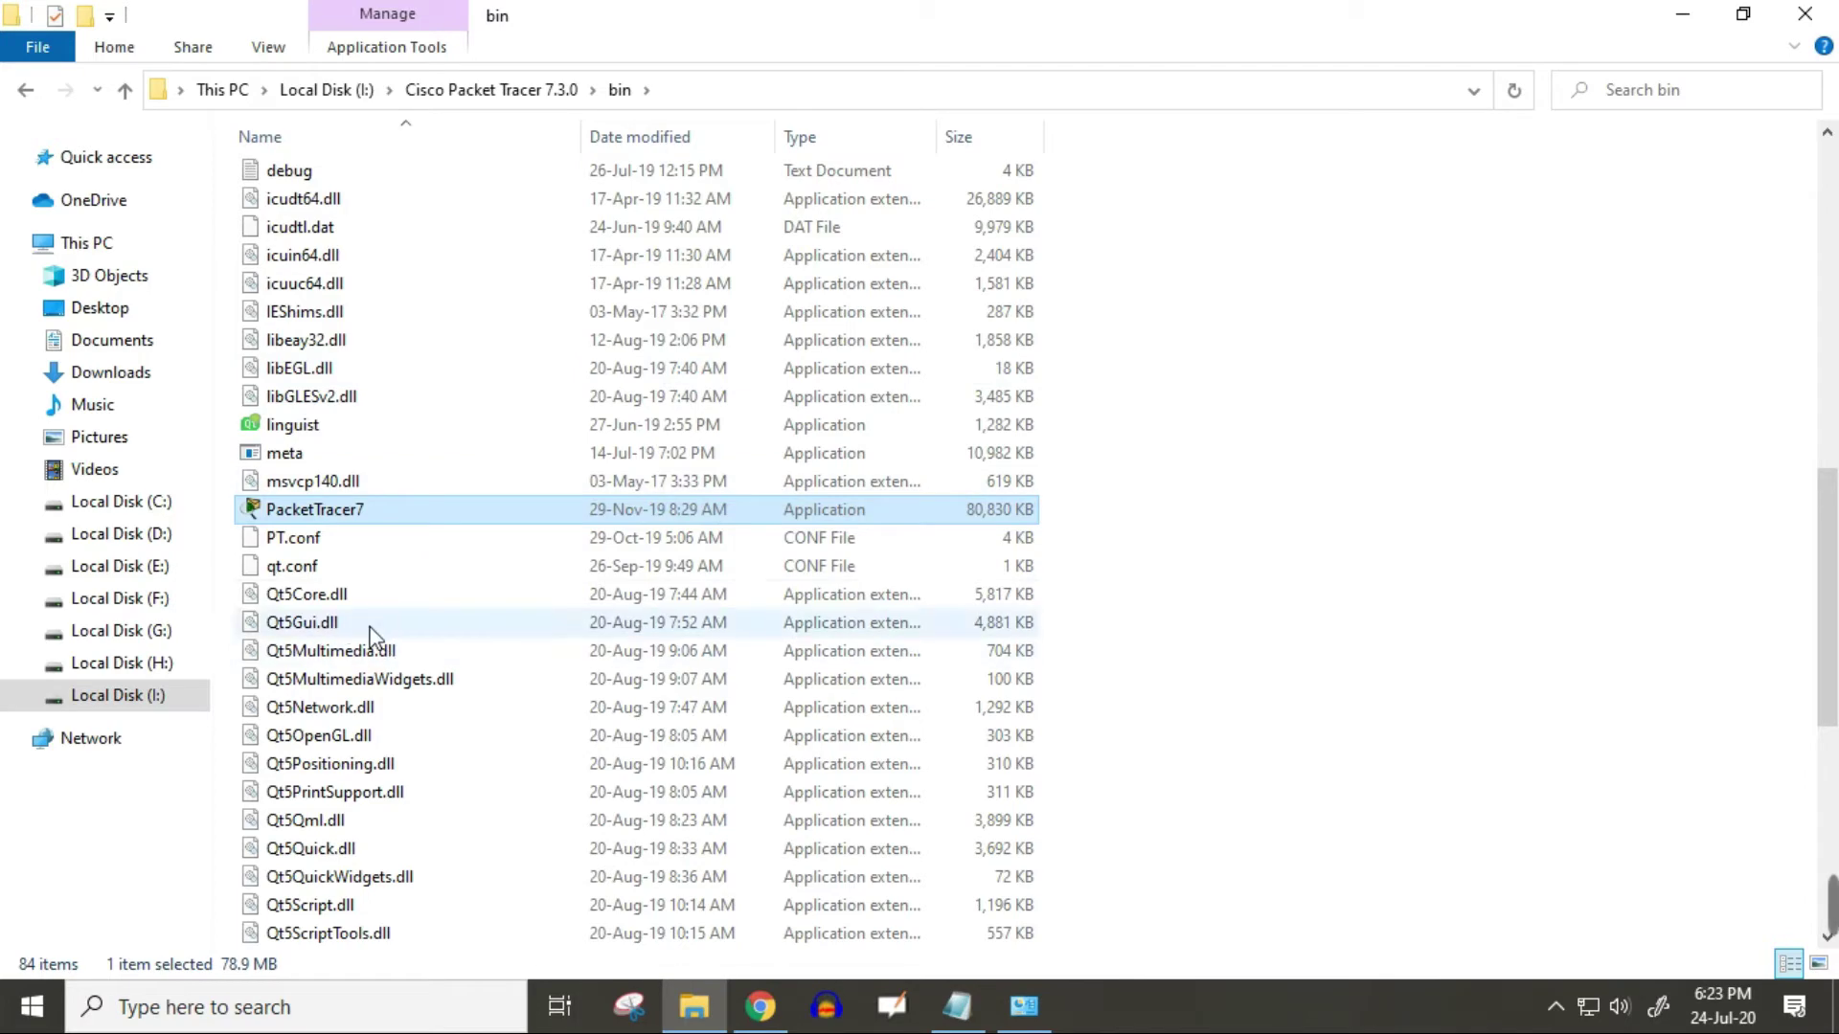
# Step: Search Windows for "packet tra" and launch the Cisco Packet Tracer app
pyautogui.click(295, 1011)
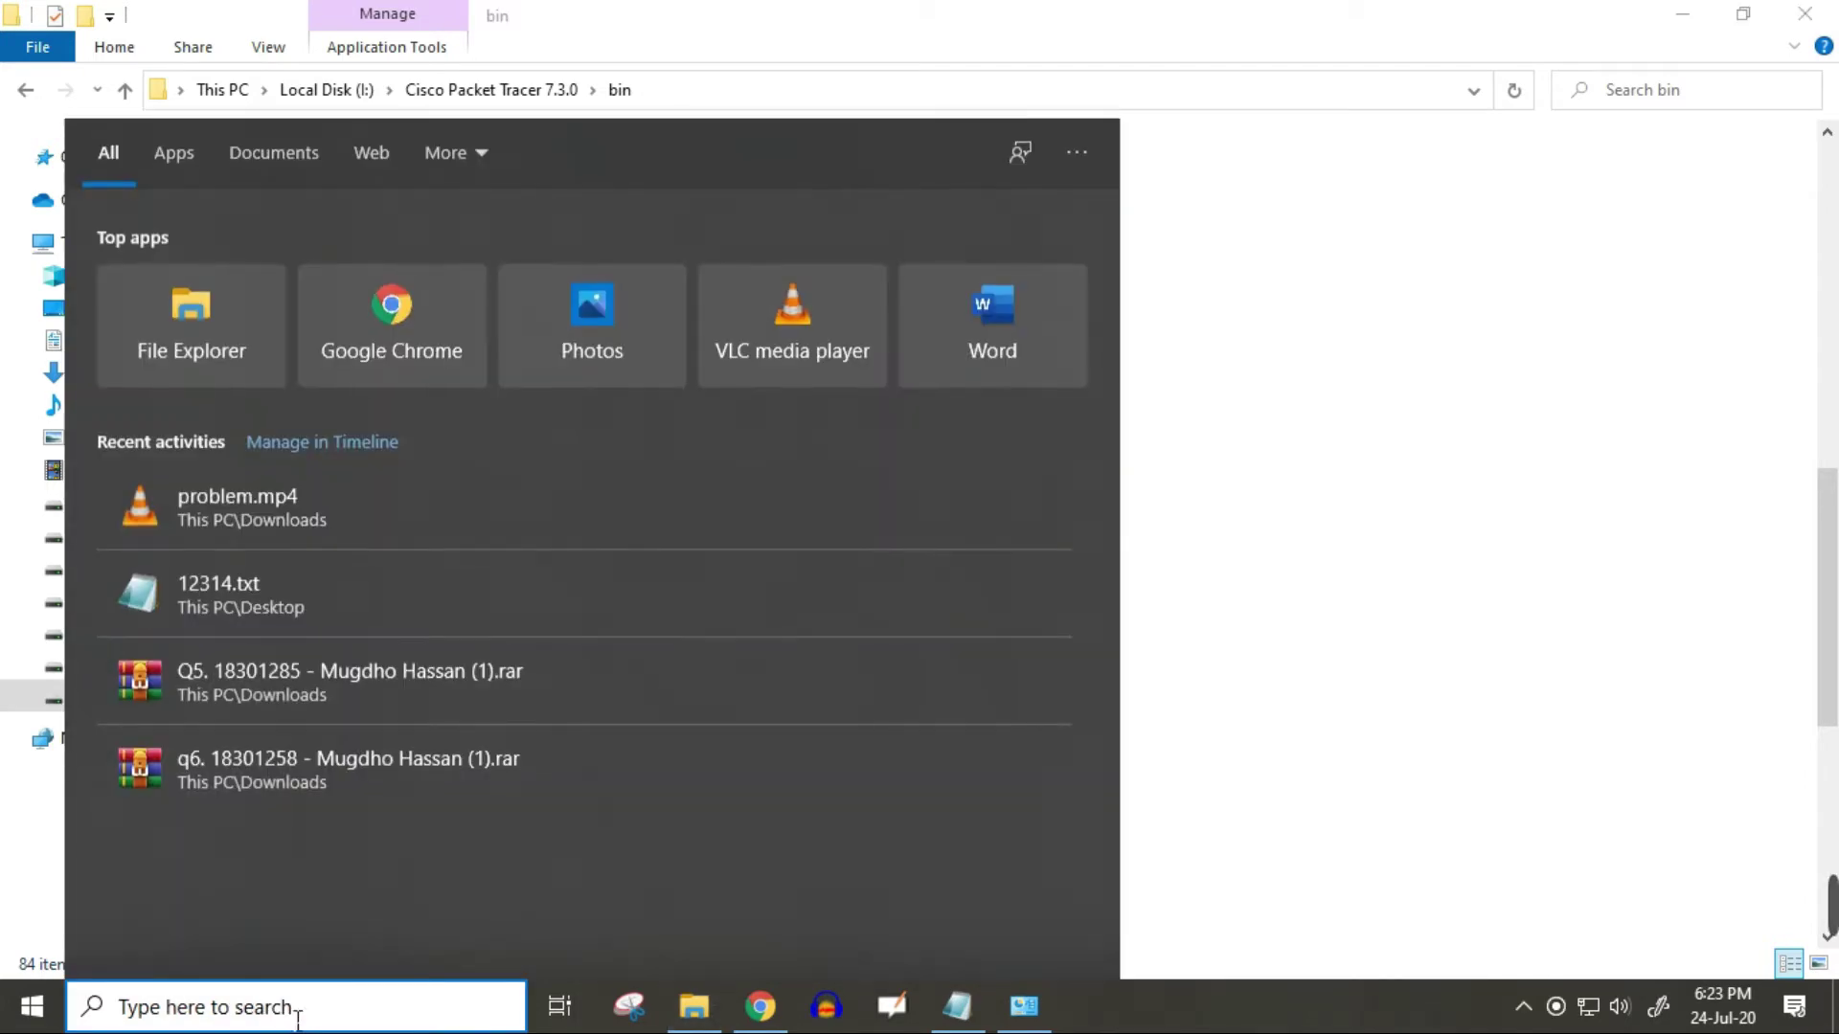
pyautogui.click(1178, 829)
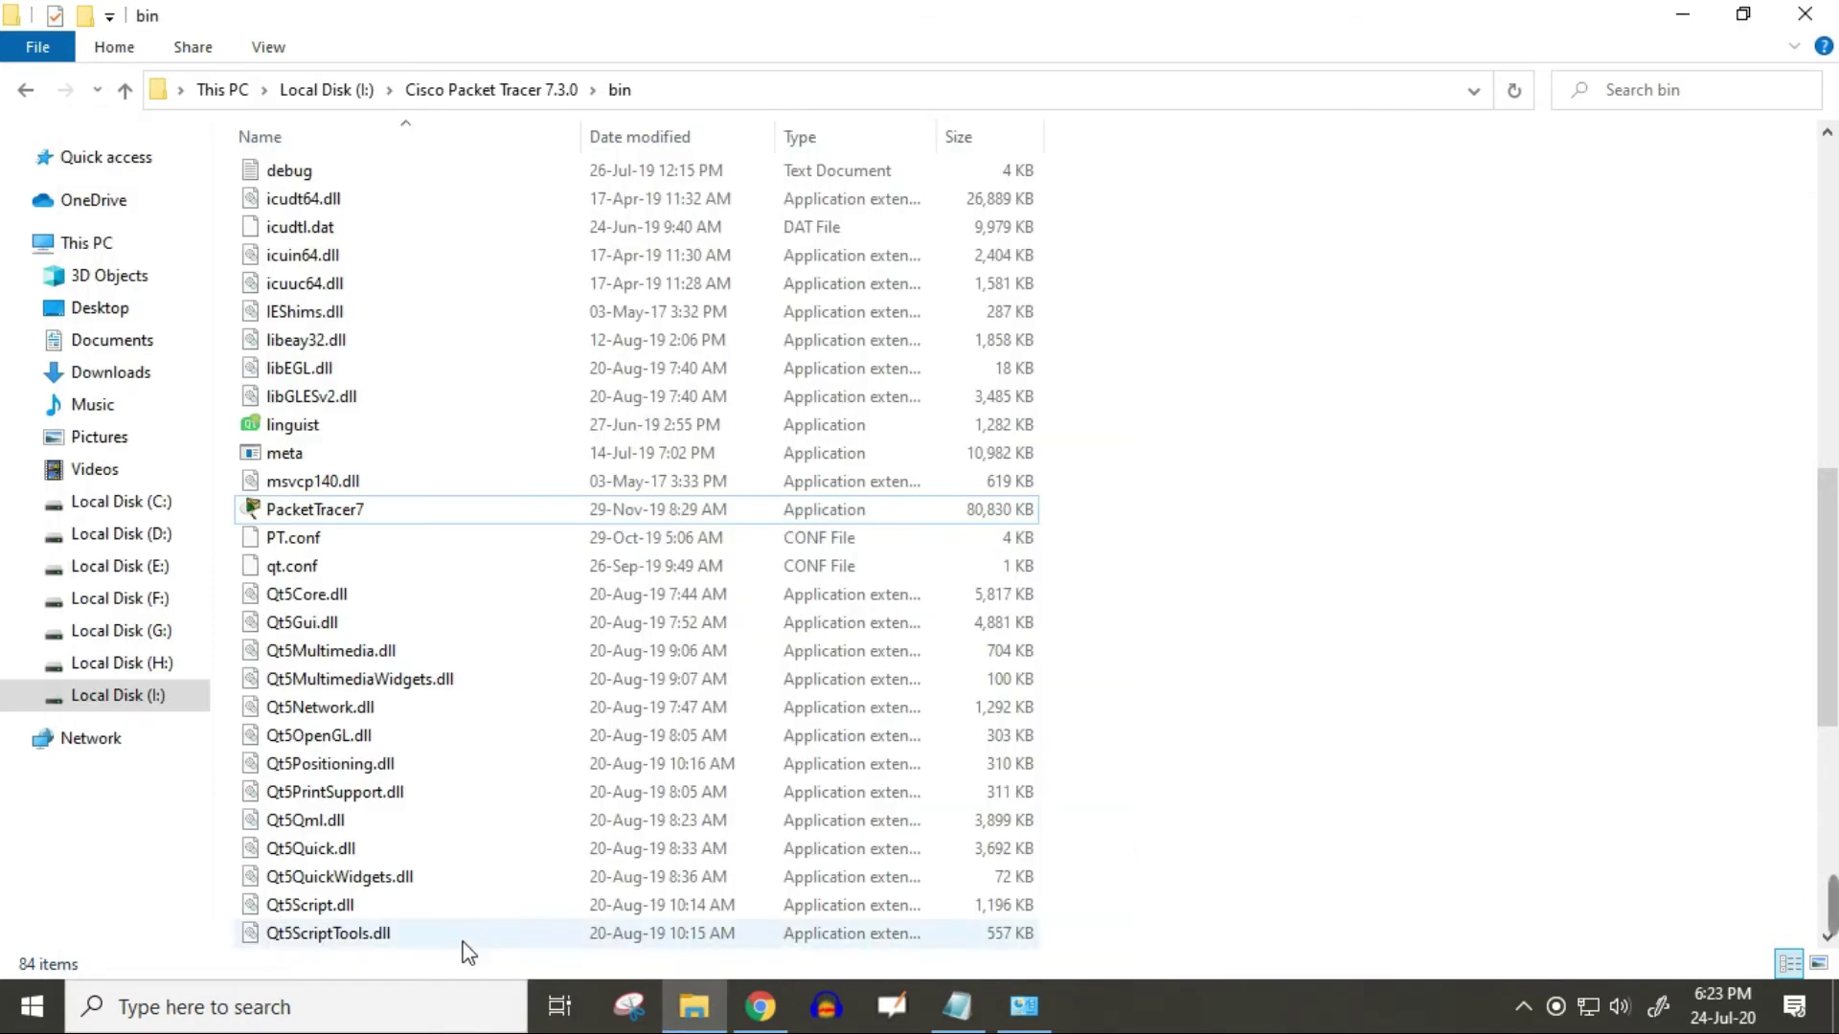
pyautogui.click(191, 1013)
pyautogui.write('pa')
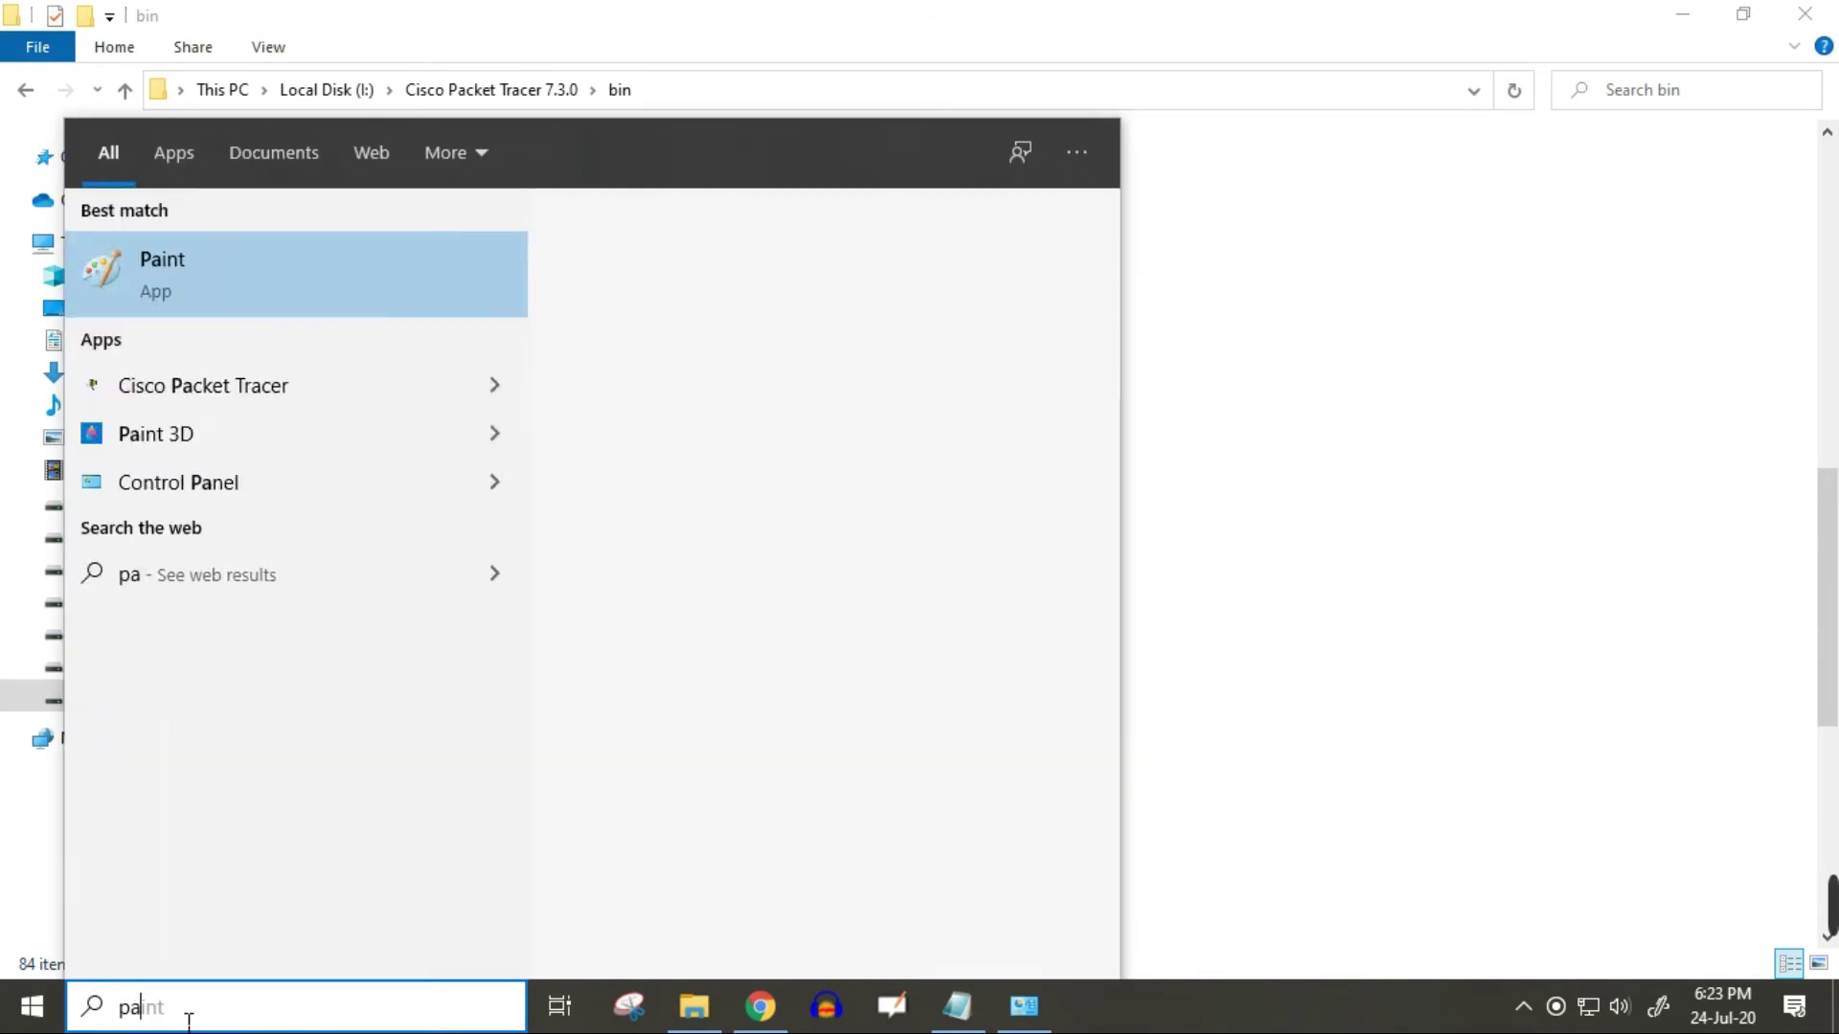
pyautogui.write('cket tra')
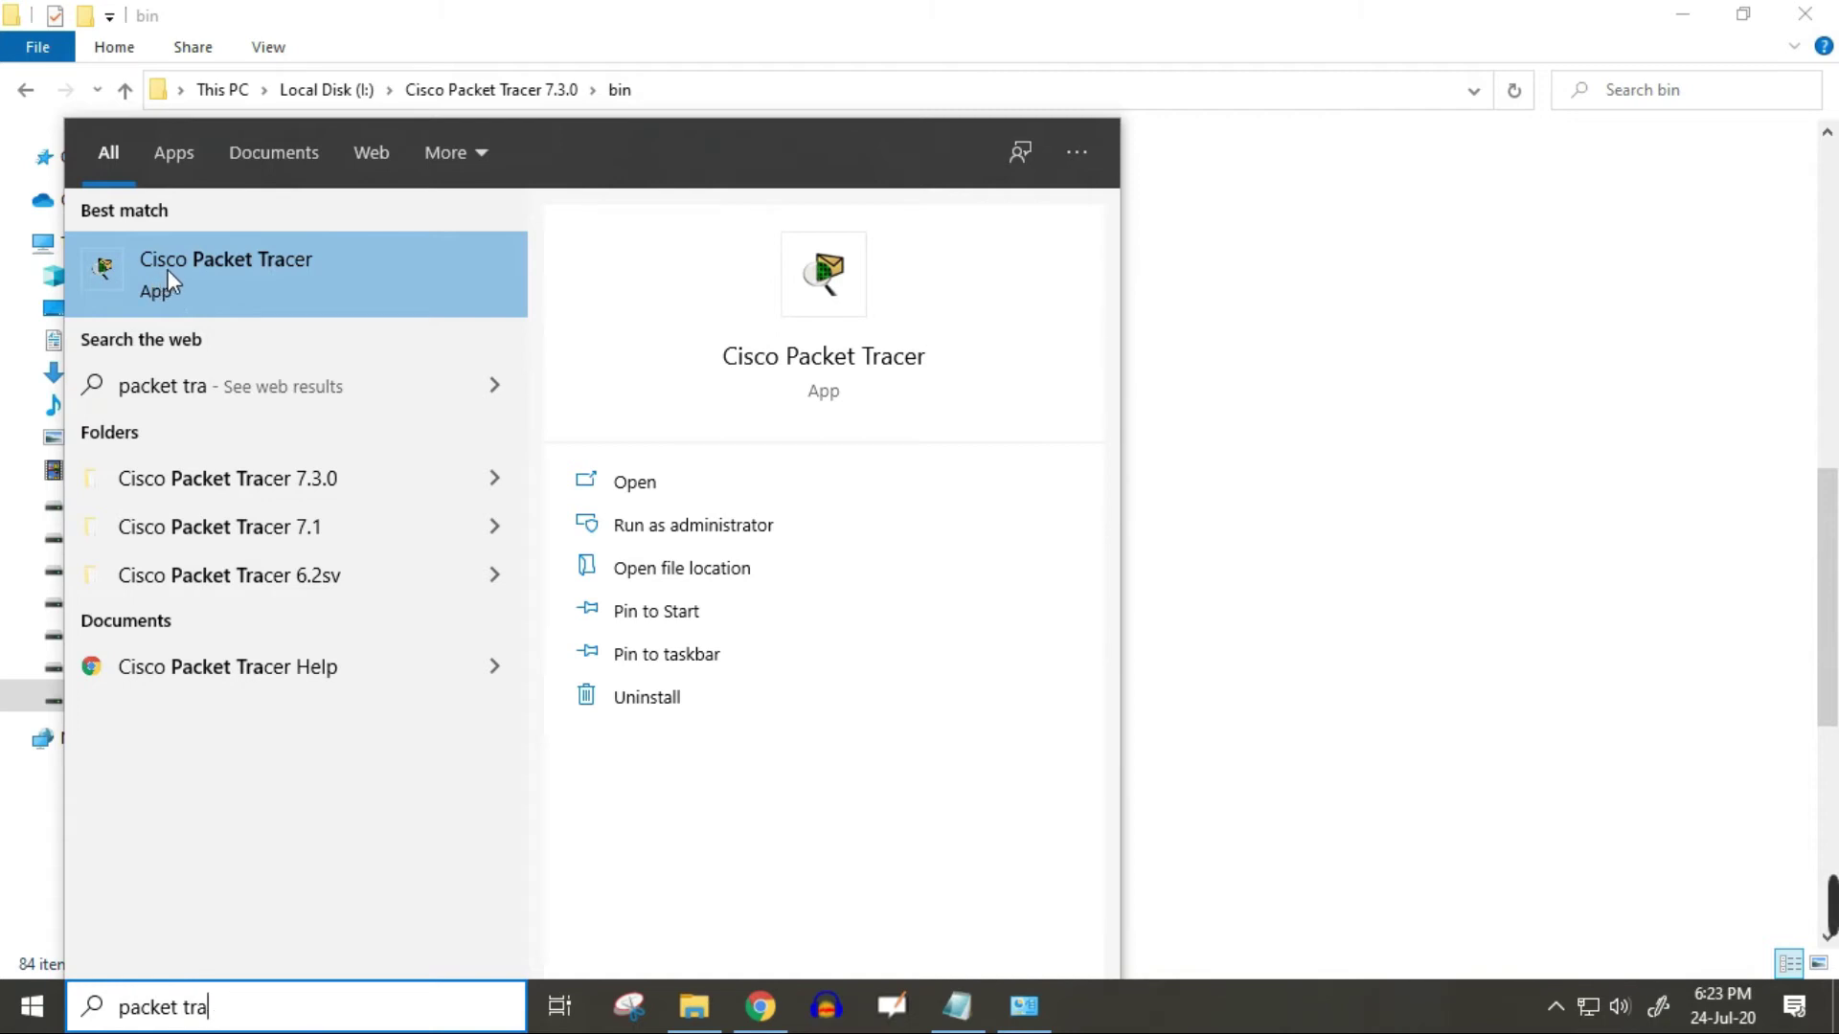
pyautogui.click(294, 275)
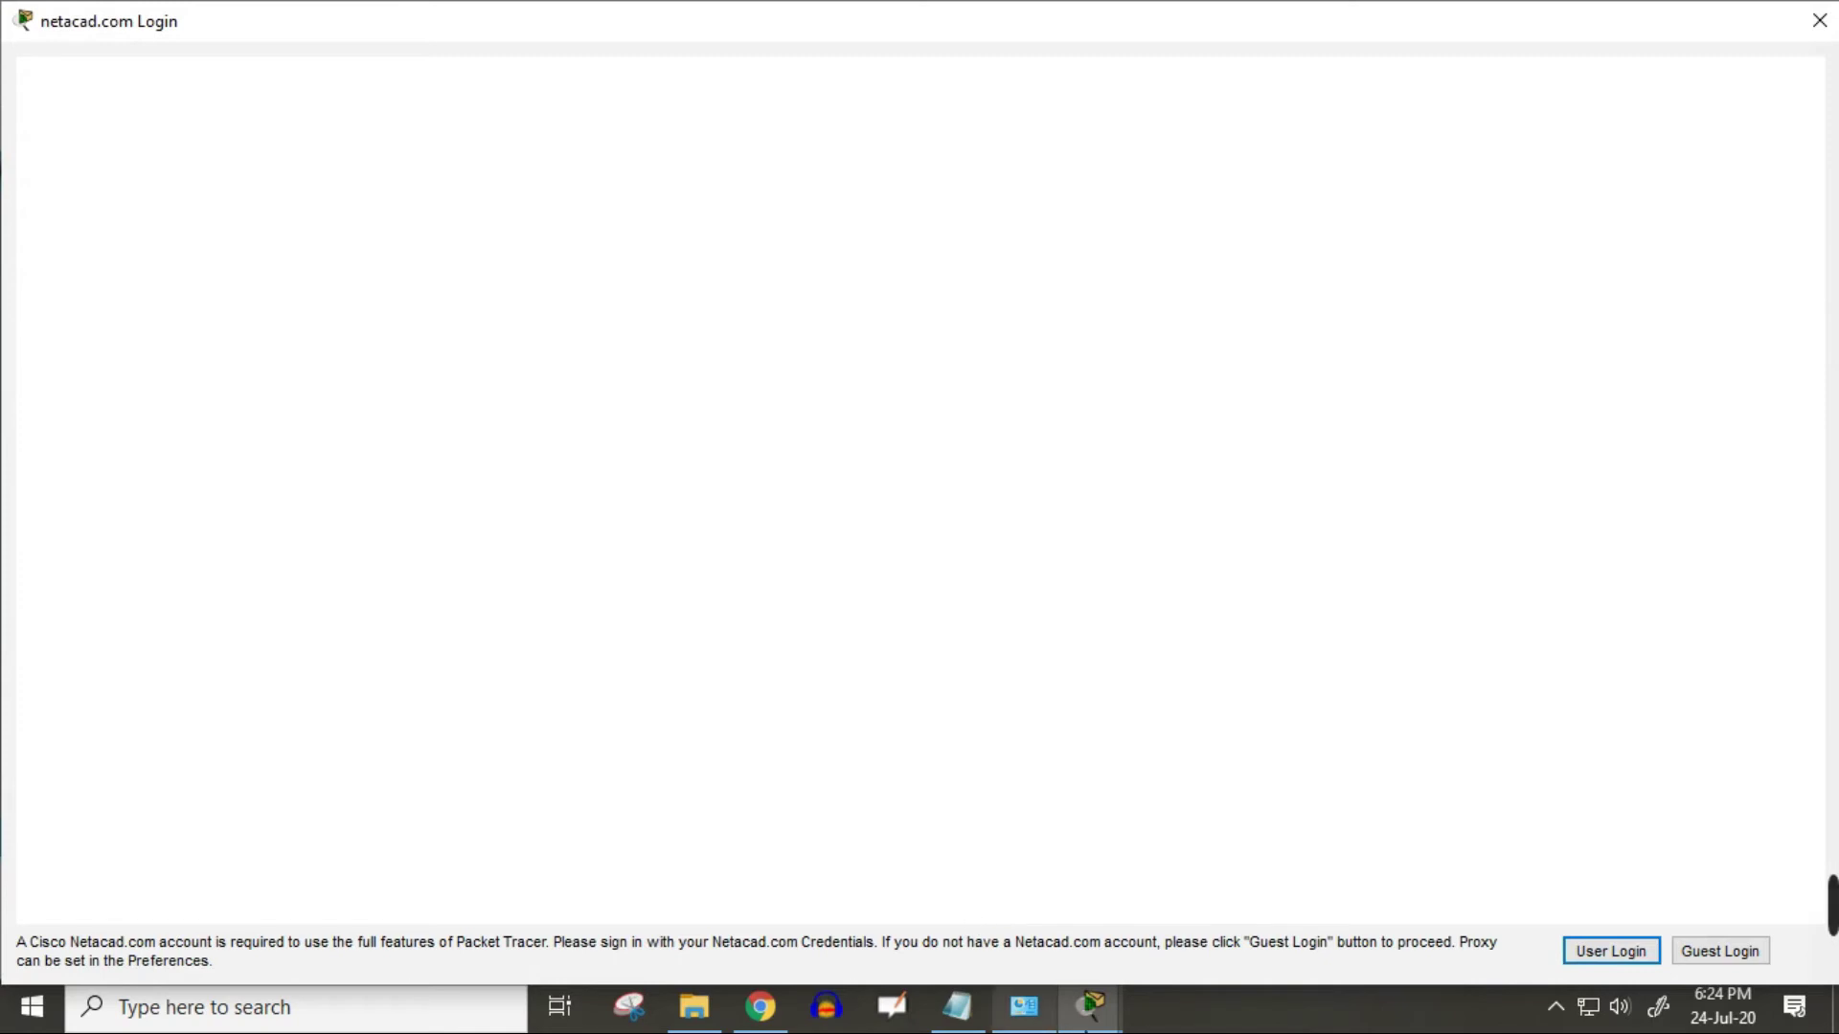
# Step: View the main Cisco Packet Tracer workspace behind the netacad.com Login window
pyautogui.moveTo(1098, 1021)
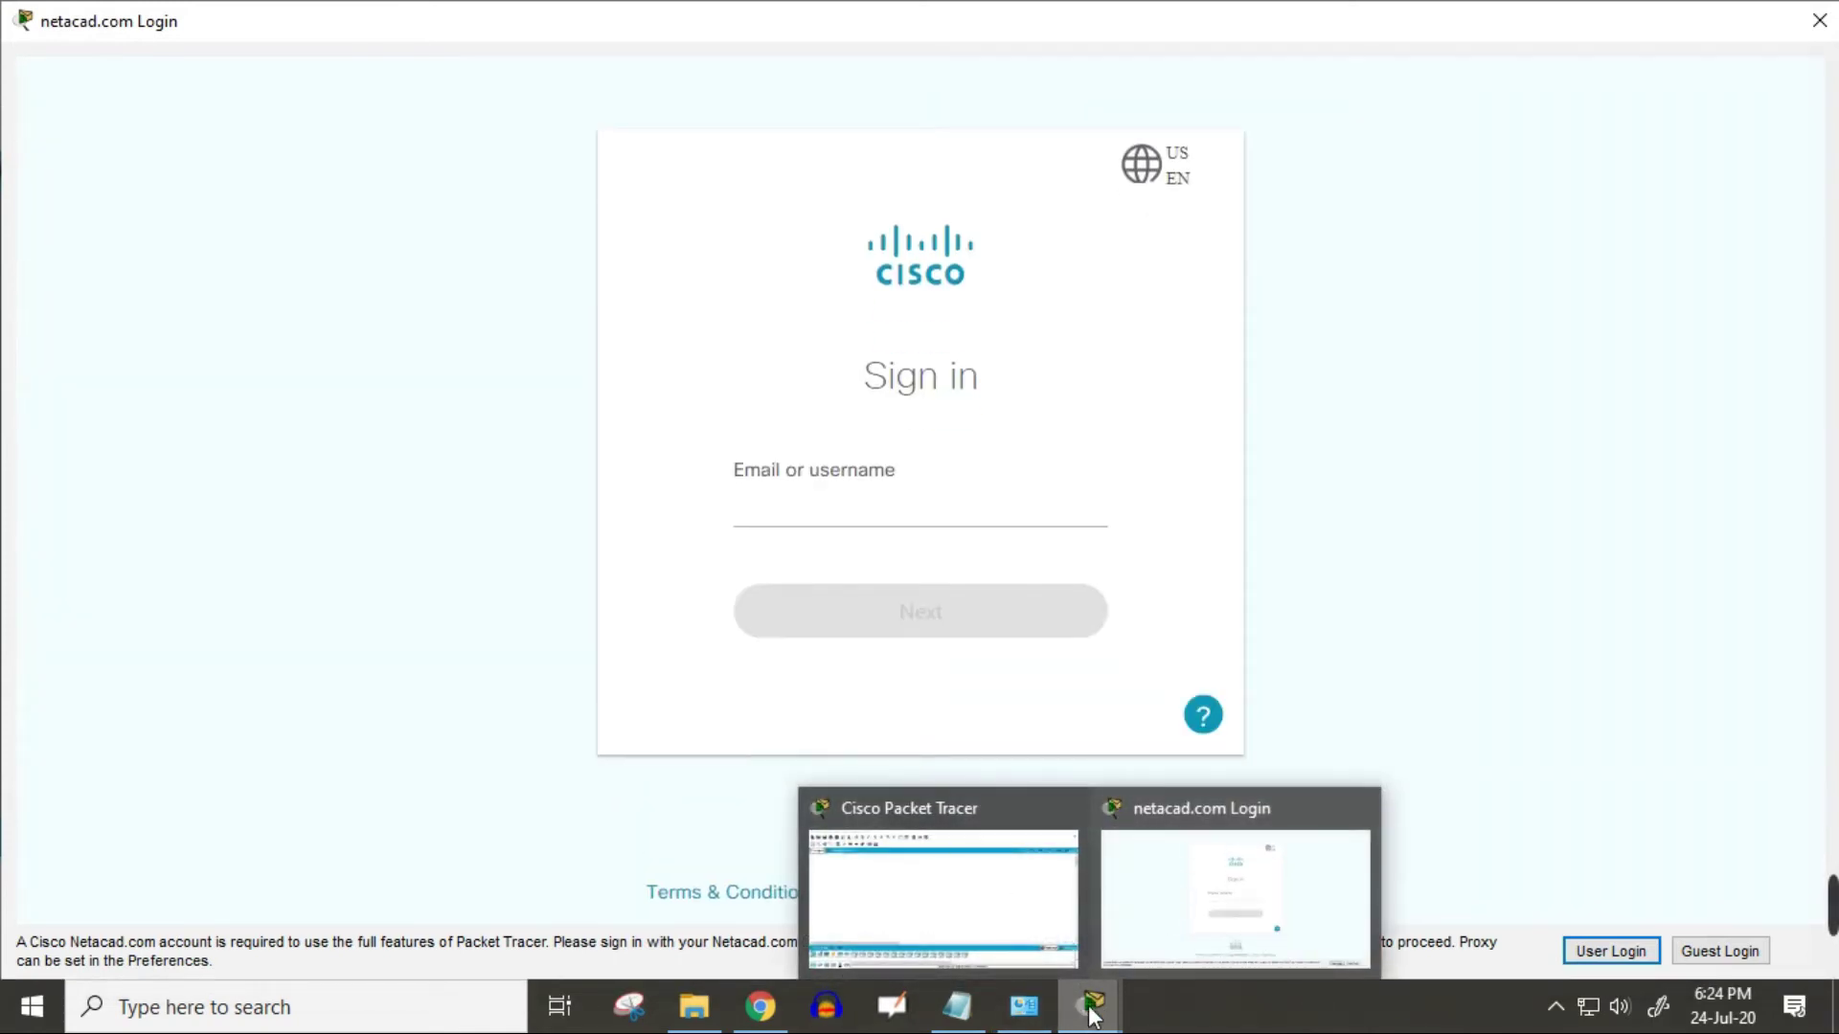
pyautogui.click(993, 926)
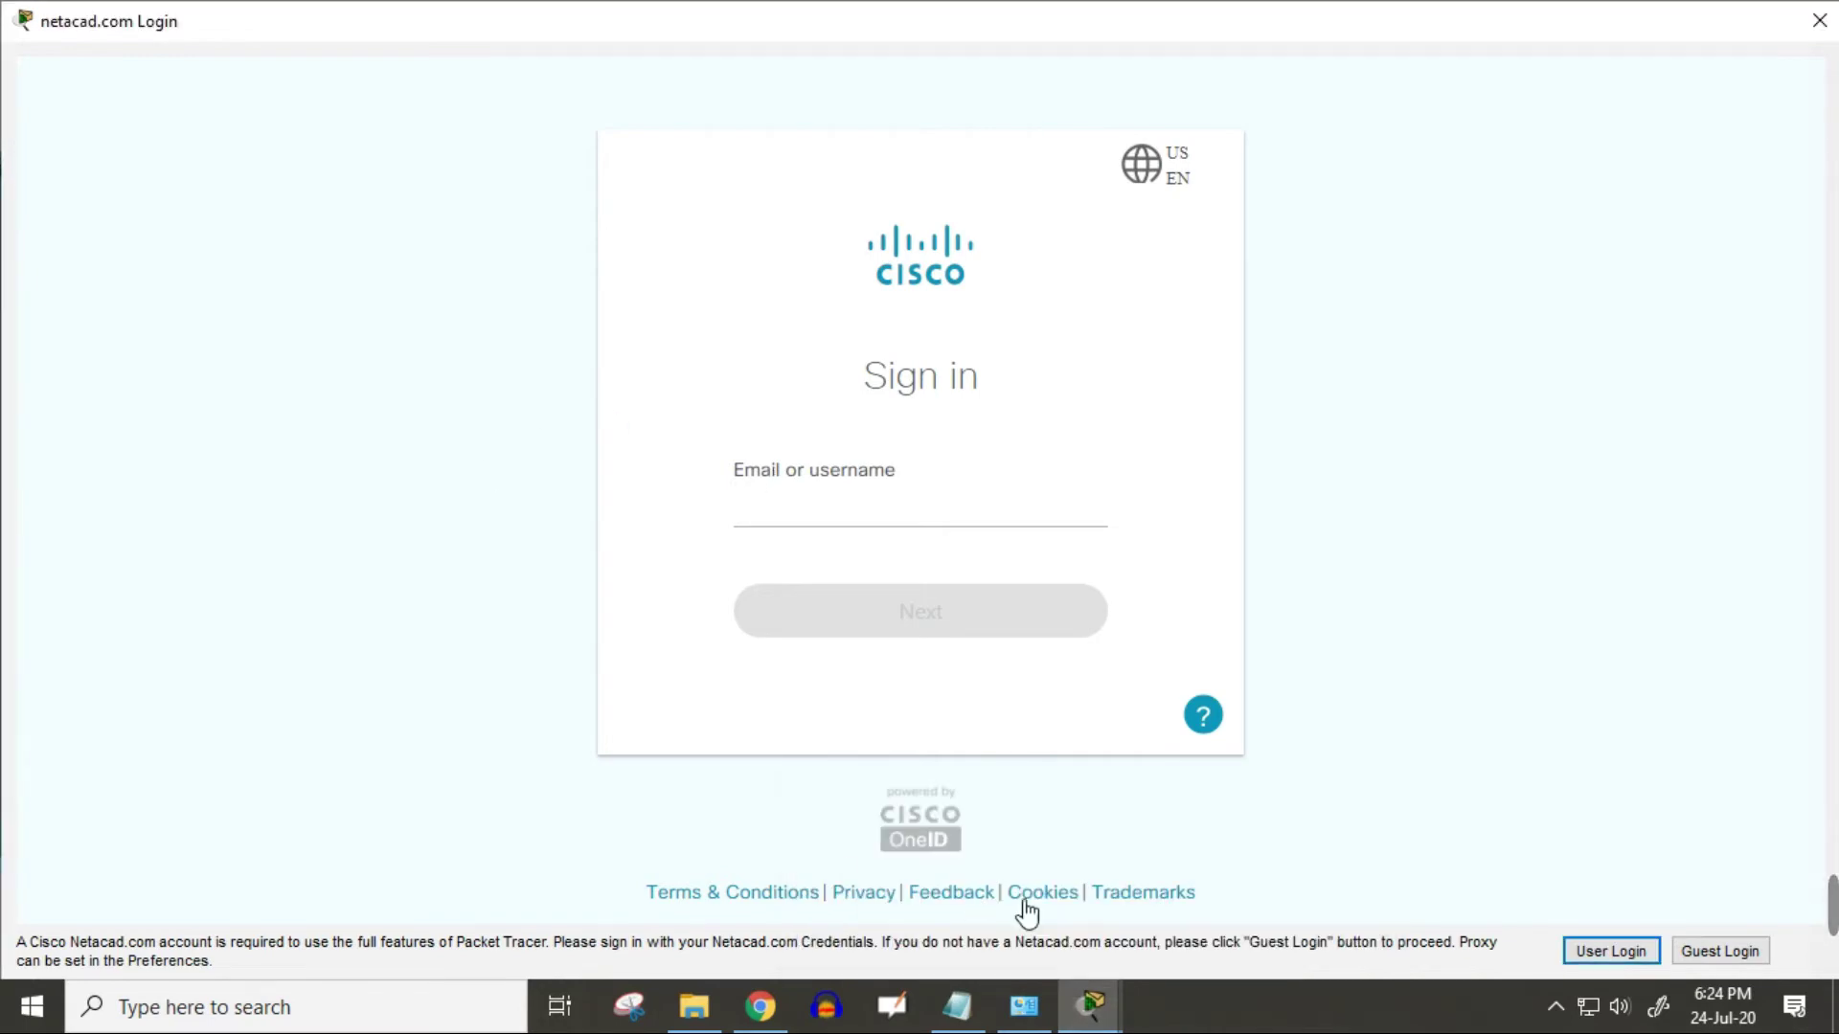
pyautogui.moveTo(920, 878)
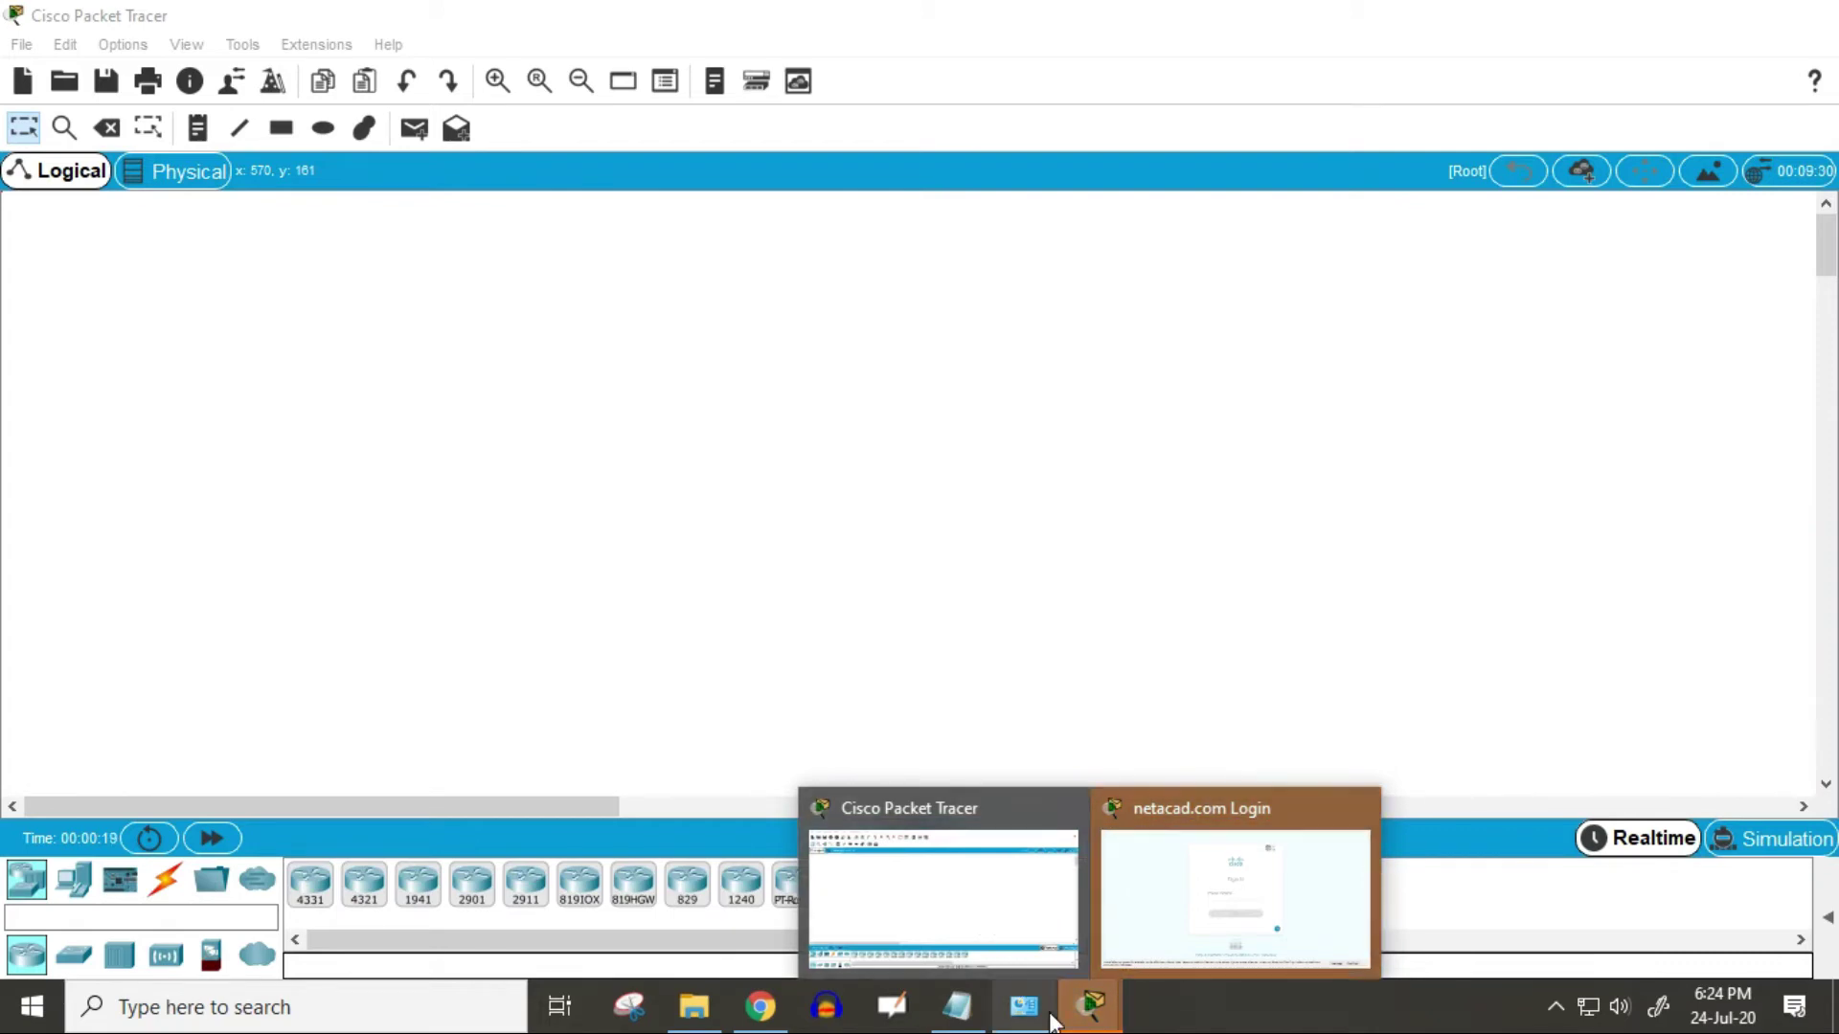
# Step: Start a guest login from the netacad.com Login window and close the Introduction to Packet Tracer web page in Chrome
pyautogui.click(1119, 948)
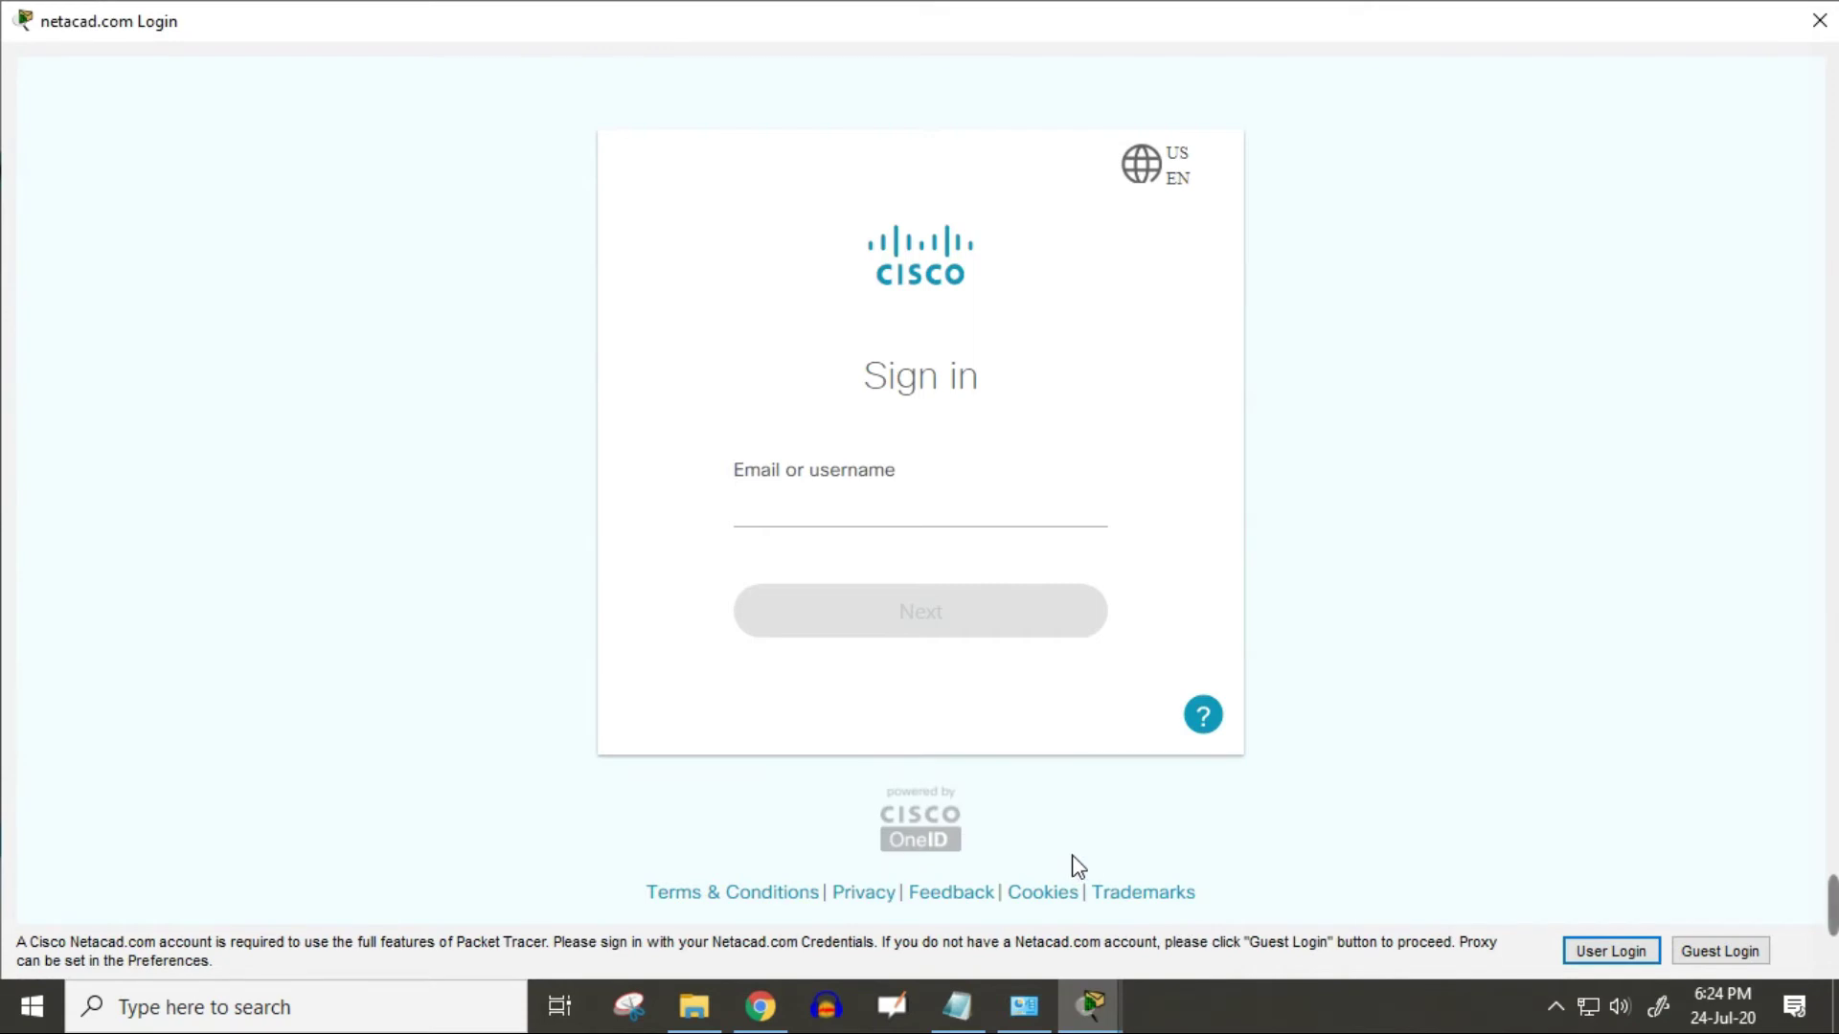
pyautogui.click(1089, 1010)
pyautogui.click(1211, 908)
pyautogui.click(1744, 952)
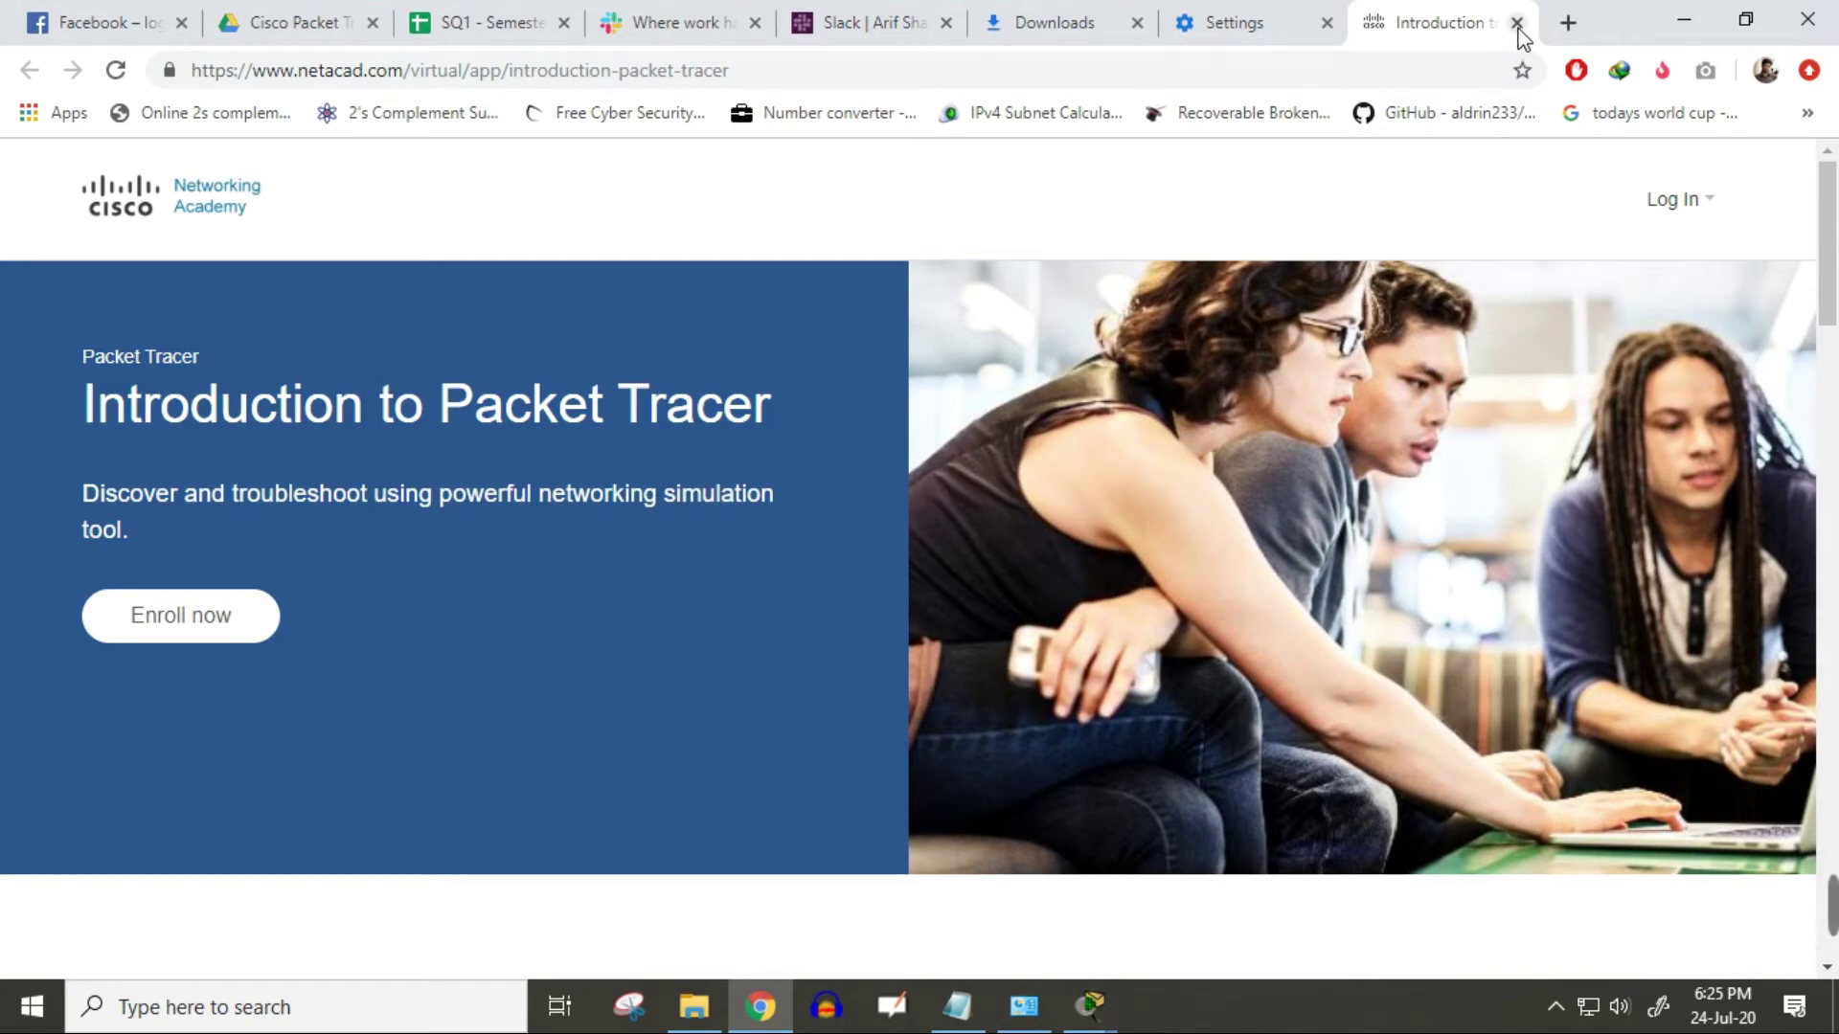
pyautogui.click(1517, 23)
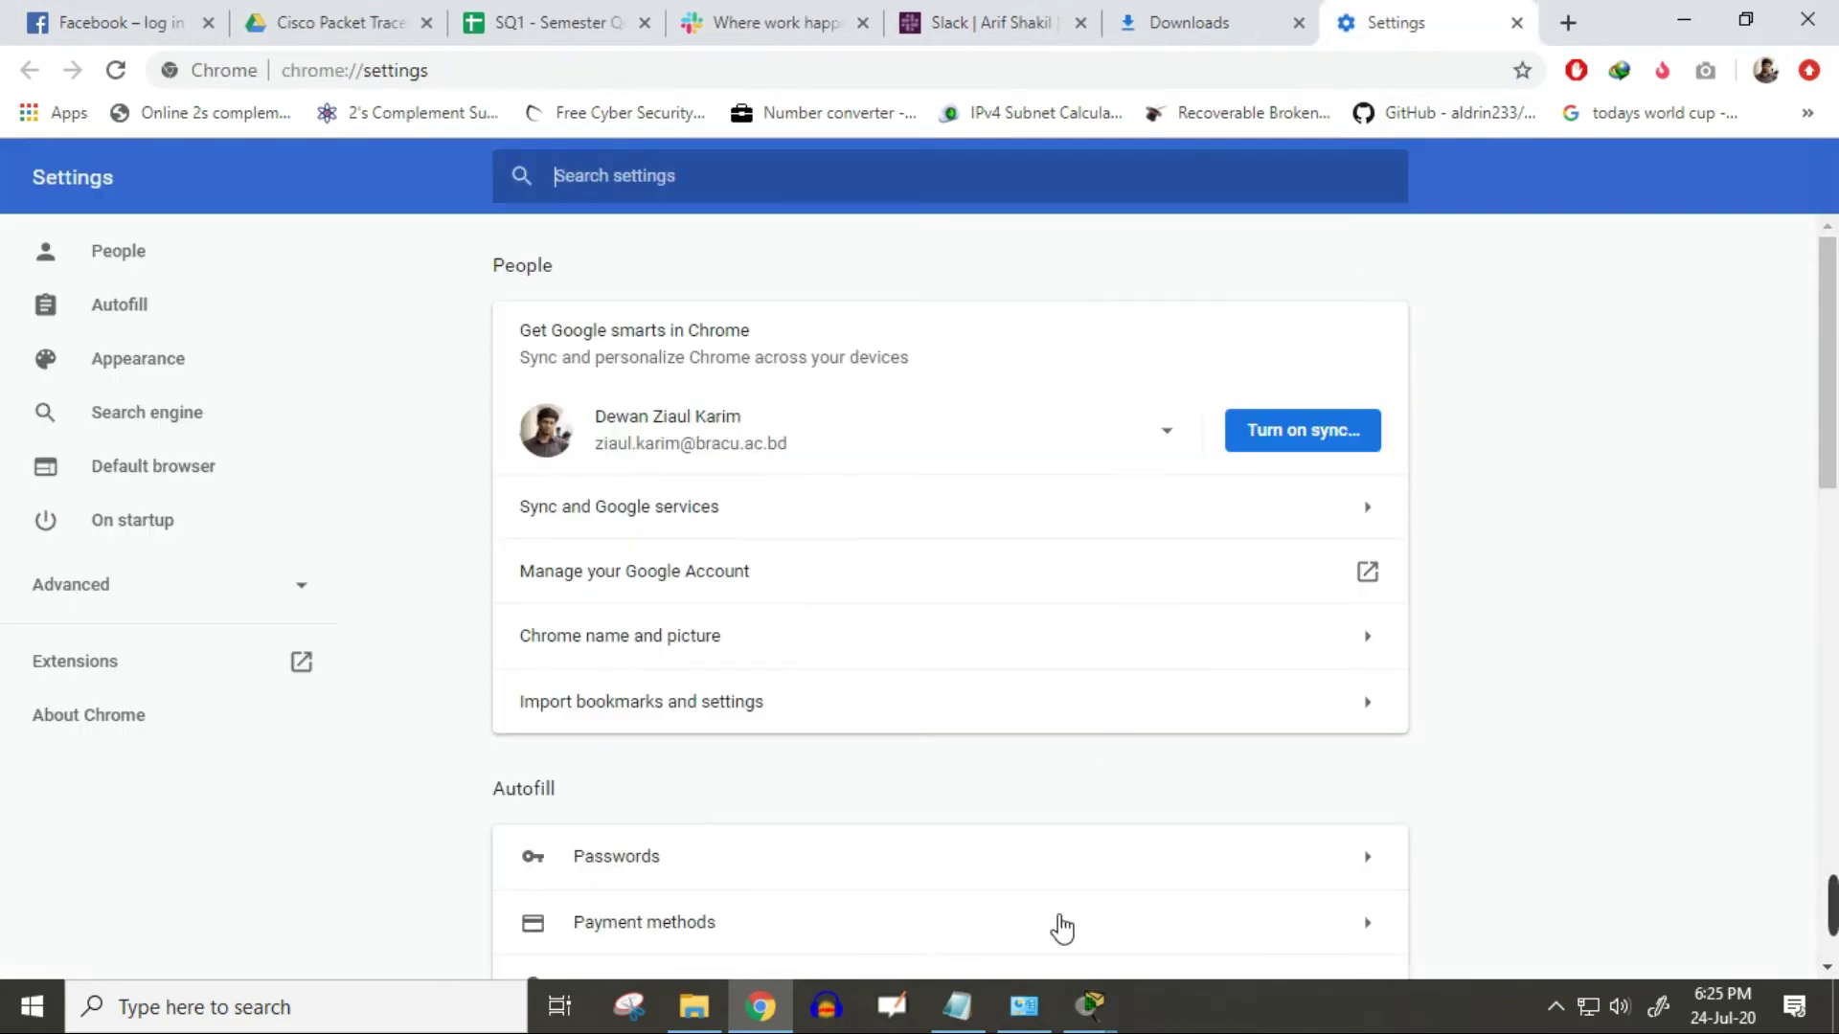
# Step: Return to the netacad.com Login window and try to confirm the guest login once its countdown ends
pyautogui.moveTo(1119, 1014)
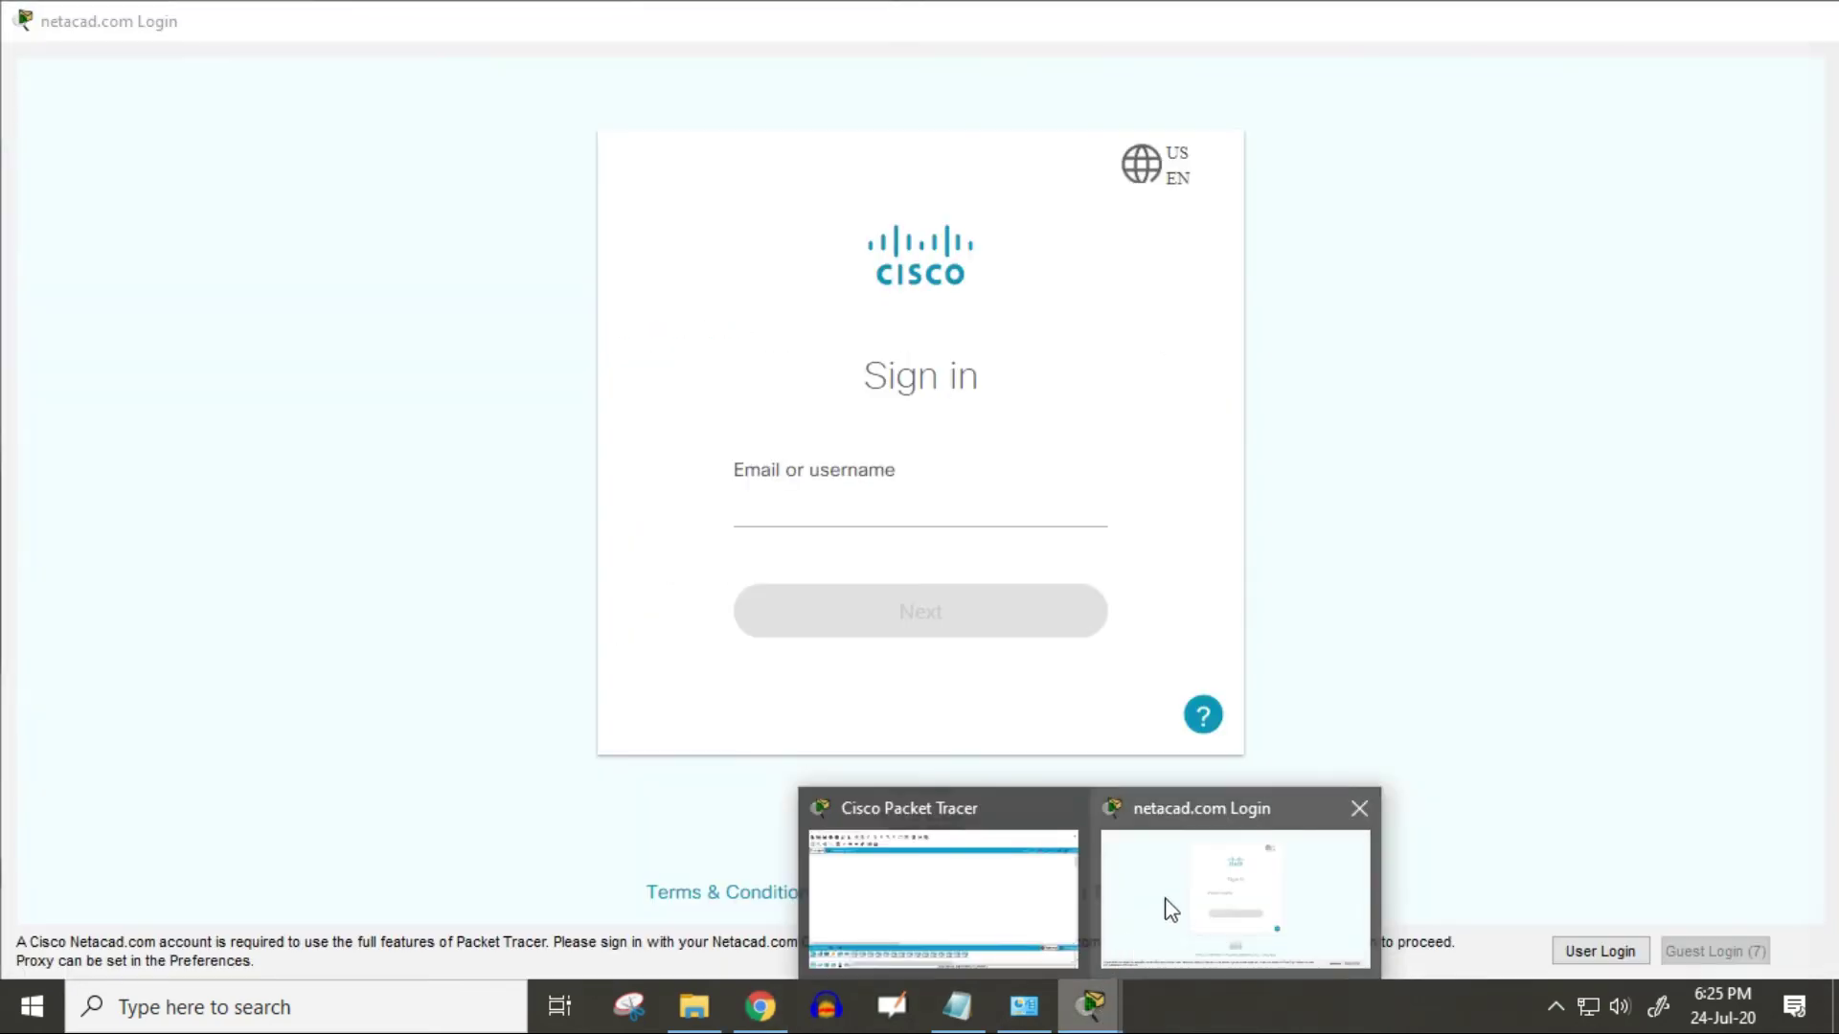
pyautogui.click(1207, 905)
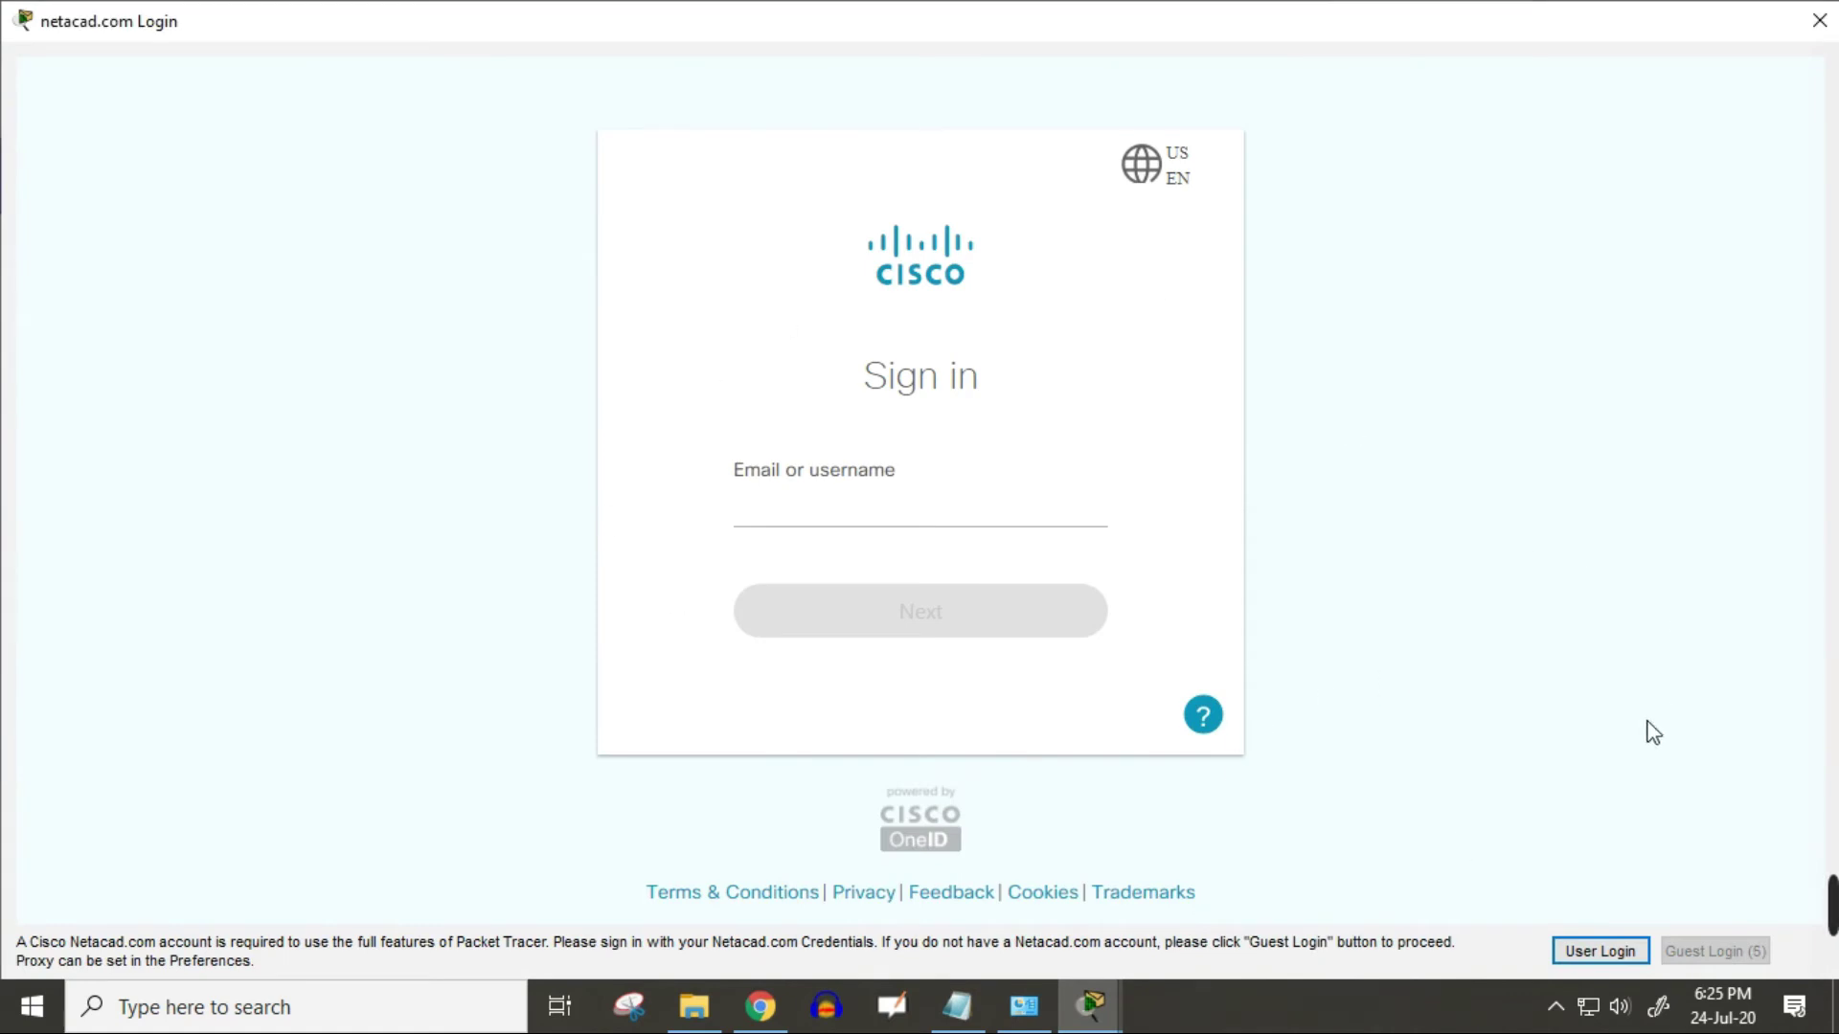
pyautogui.click(1744, 958)
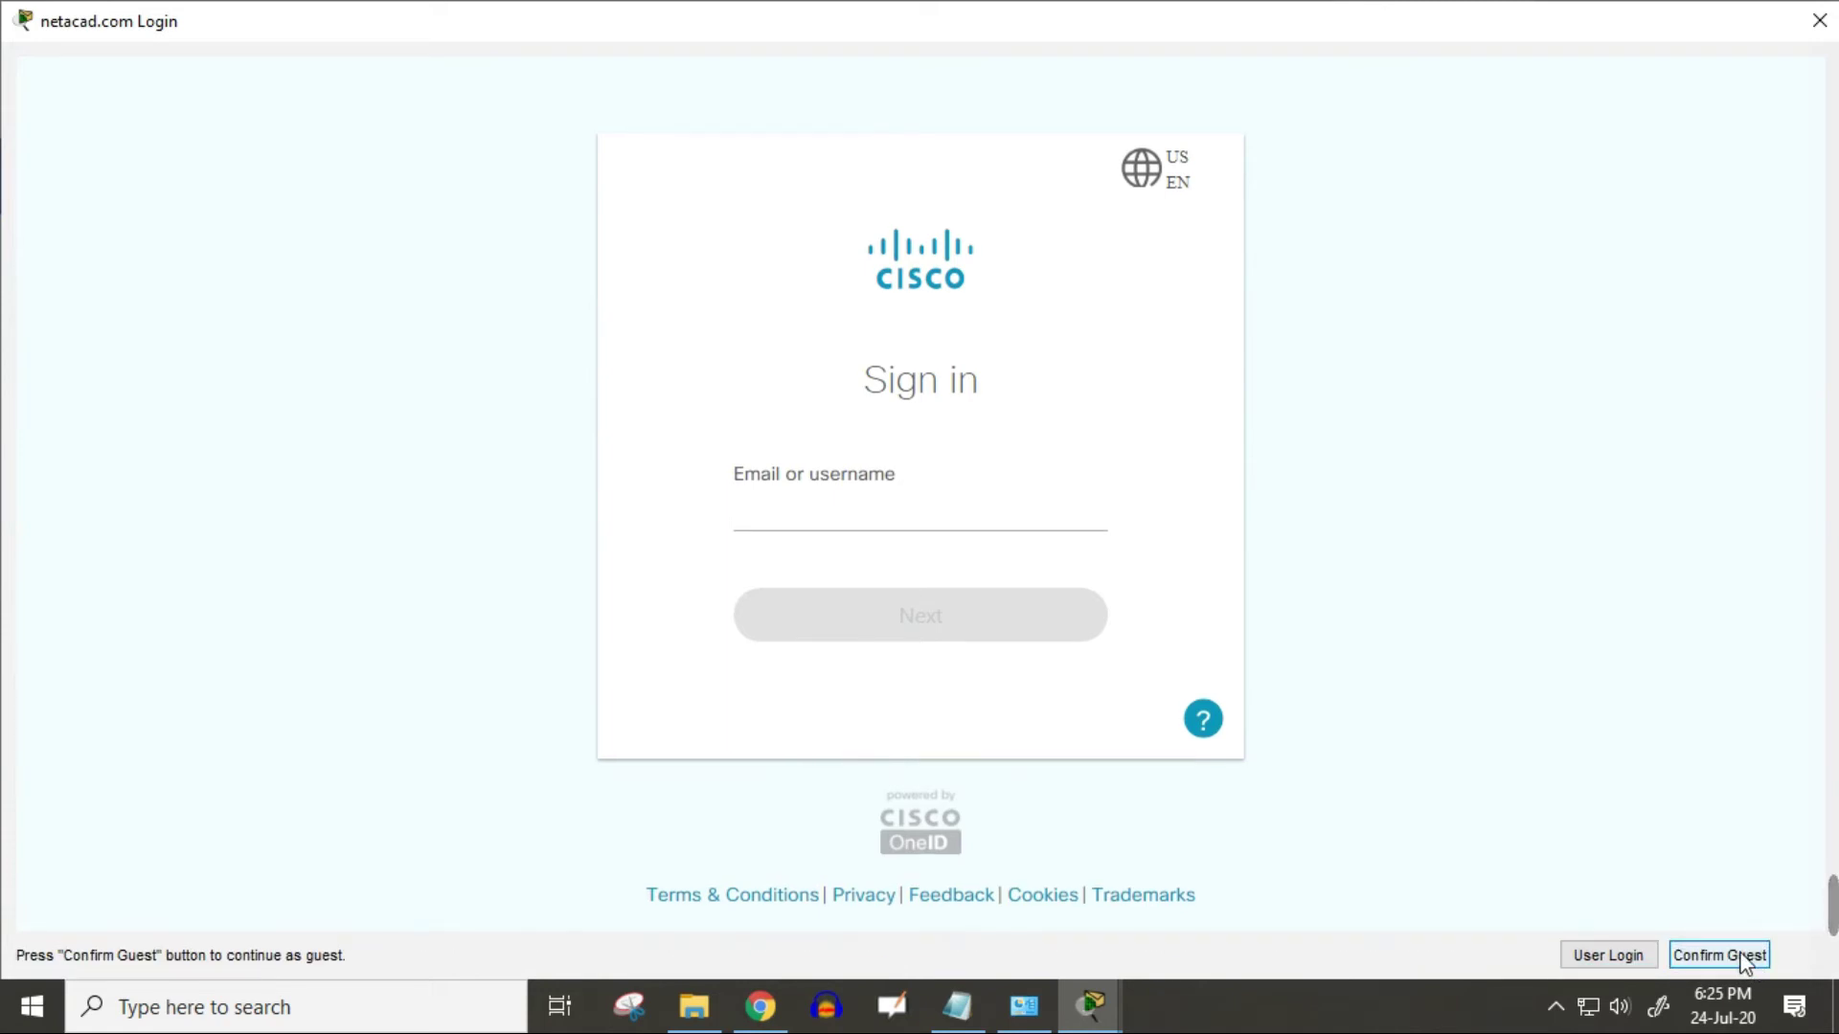
pyautogui.click(1741, 956)
pyautogui.click(1750, 956)
pyautogui.click(1744, 955)
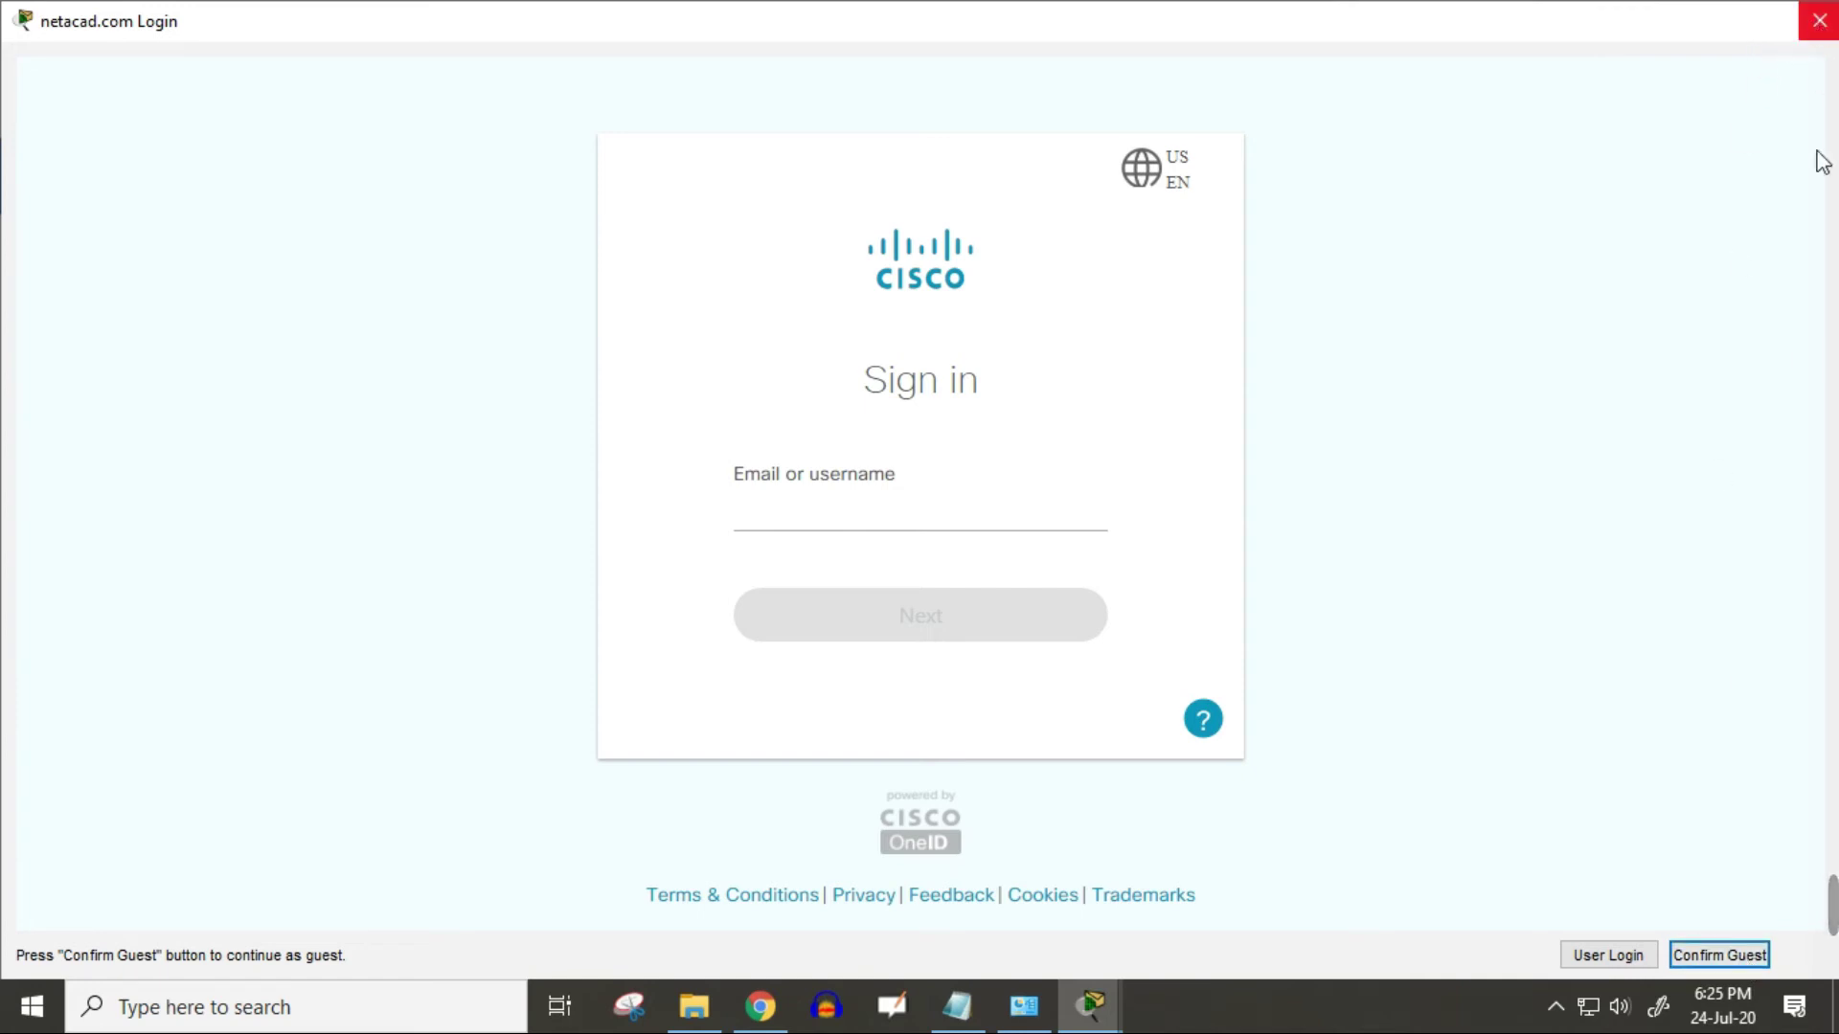
# Step: Close the netacad.com Login window, dismiss the authentication message, and relaunch Cisco Packet Tracer by searching Windows for "packet"
pyautogui.click(1817, 34)
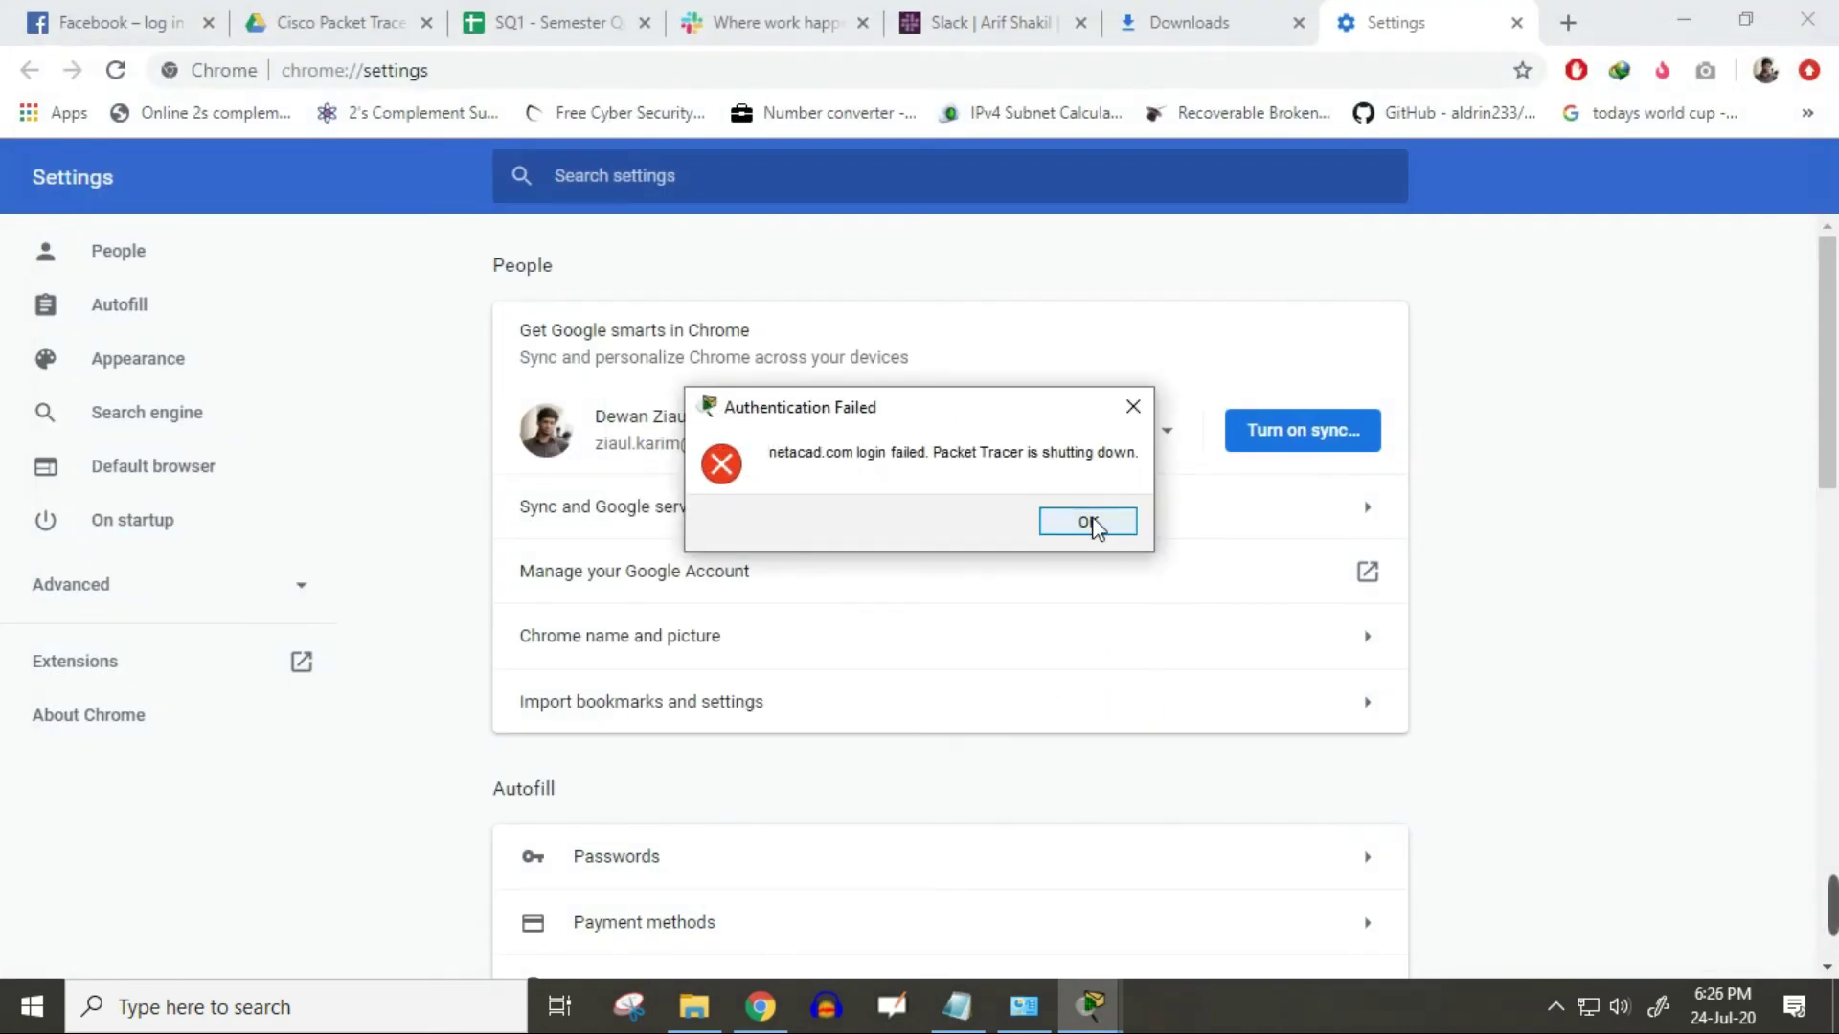
pyautogui.click(1088, 522)
pyautogui.click(398, 1001)
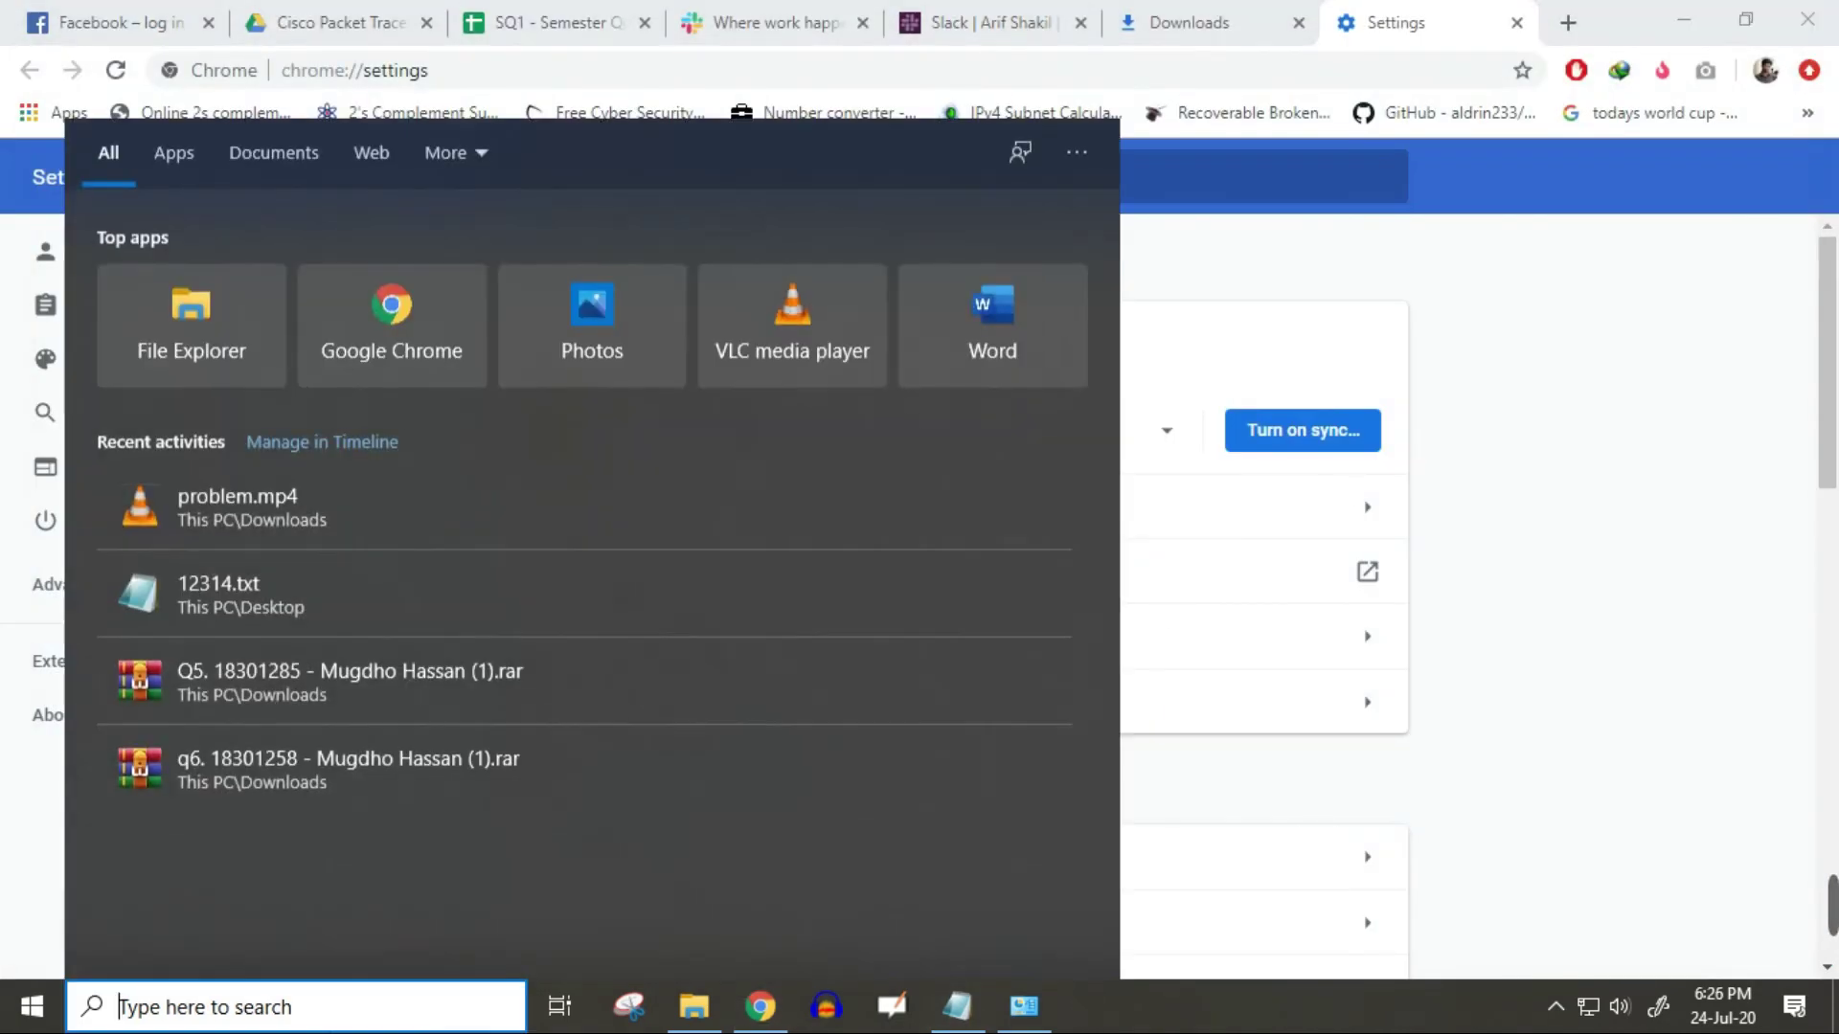
pyautogui.write('packet')
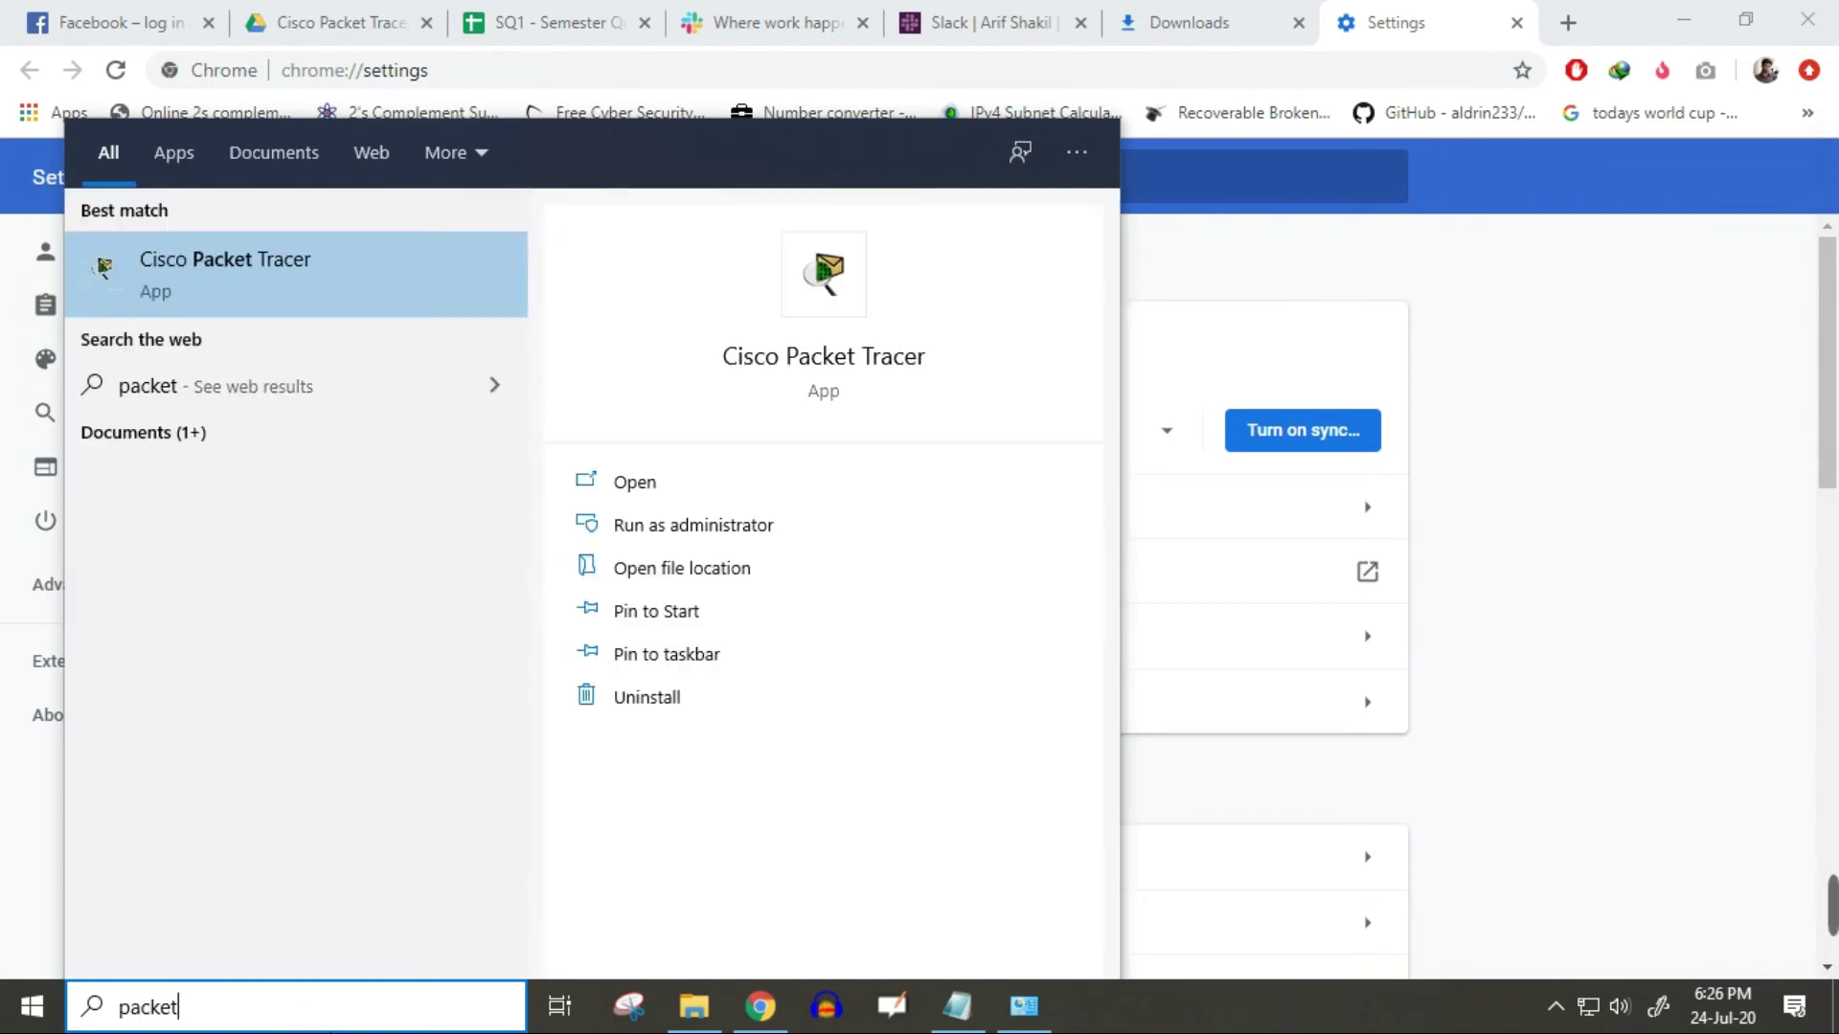
pyautogui.click(456, 262)
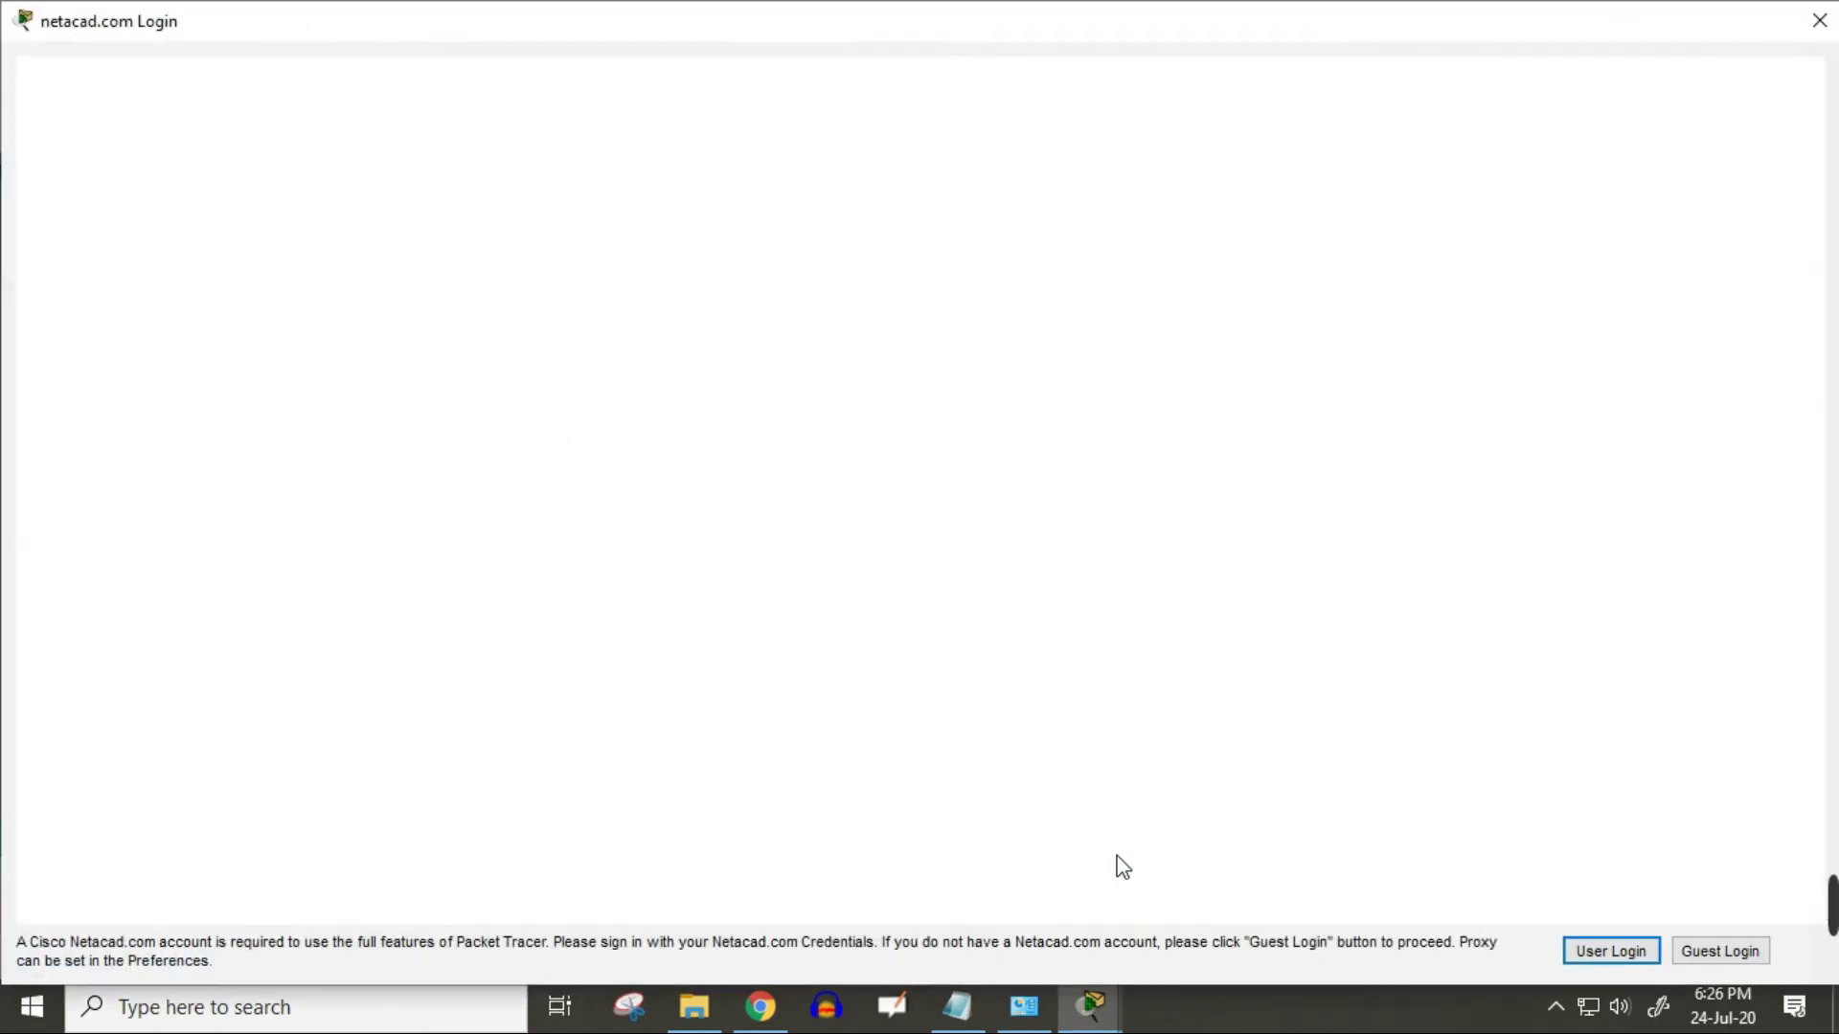
# Step: Request the guest login again in the relaunched netacad.com Login window and close the Introduction to Packet Tracer browser tab
pyautogui.moveTo(1090, 1005)
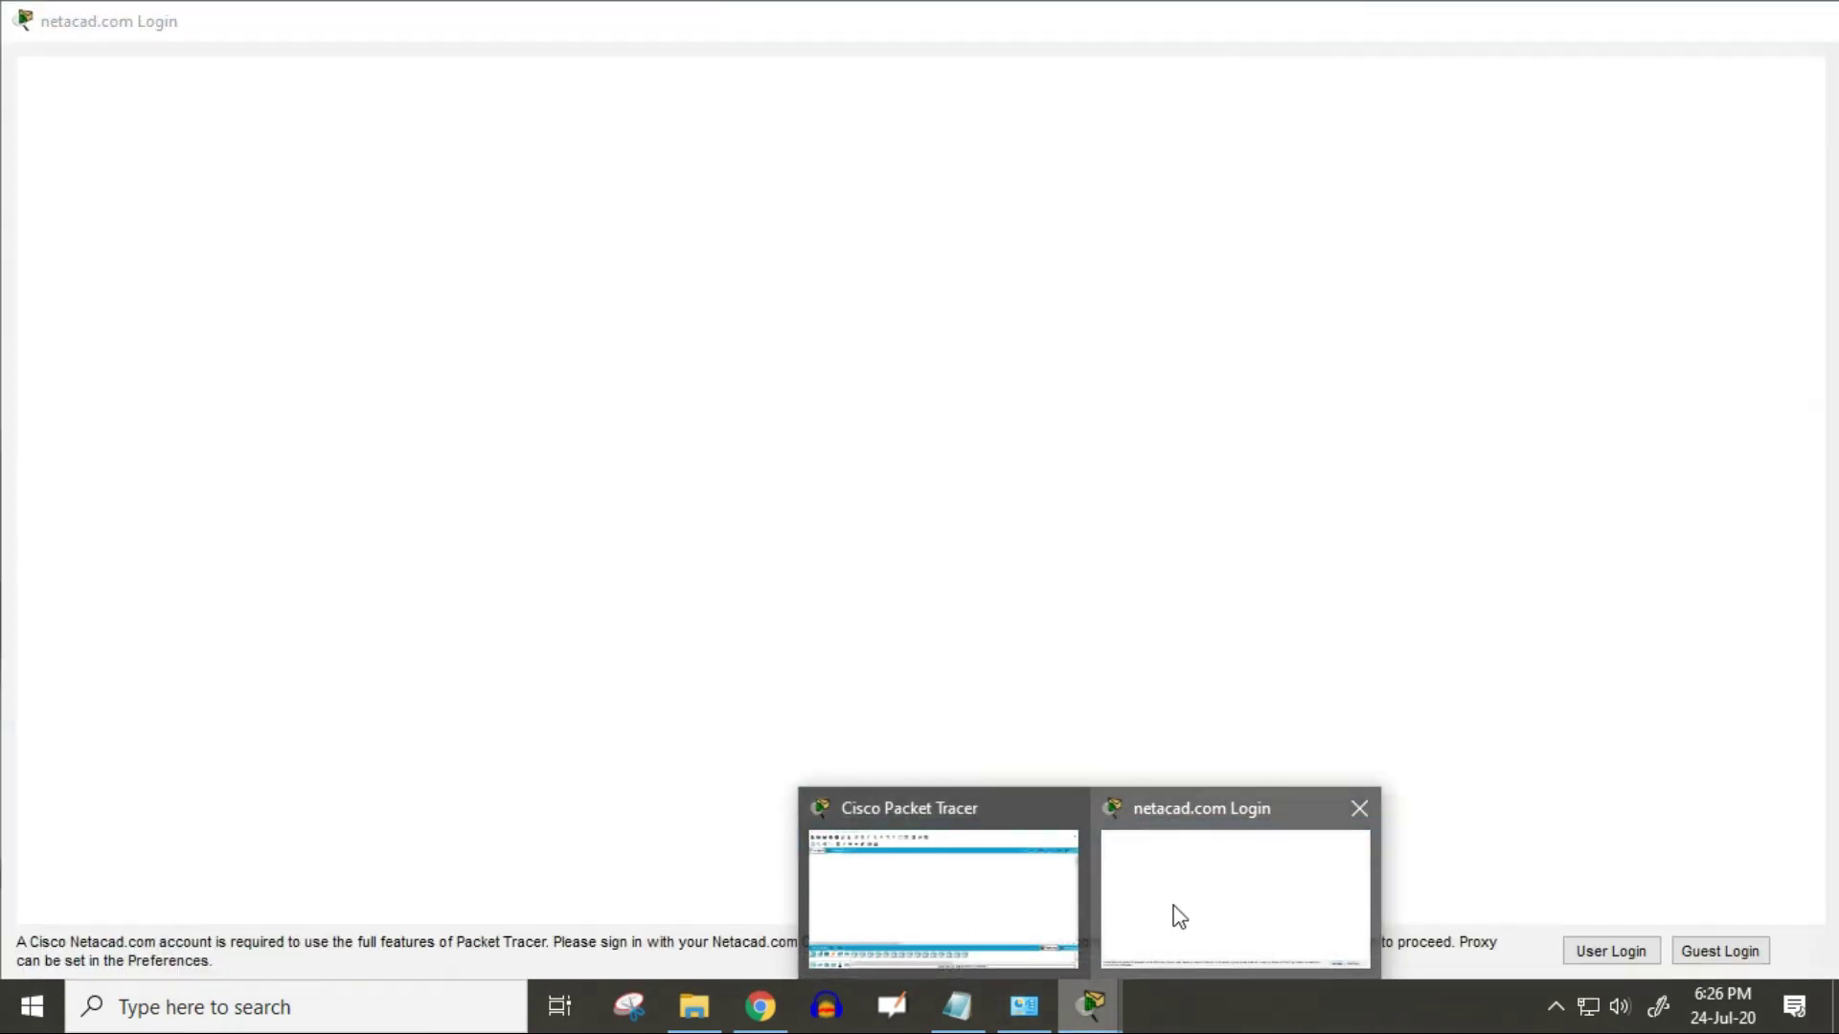
pyautogui.click(1175, 913)
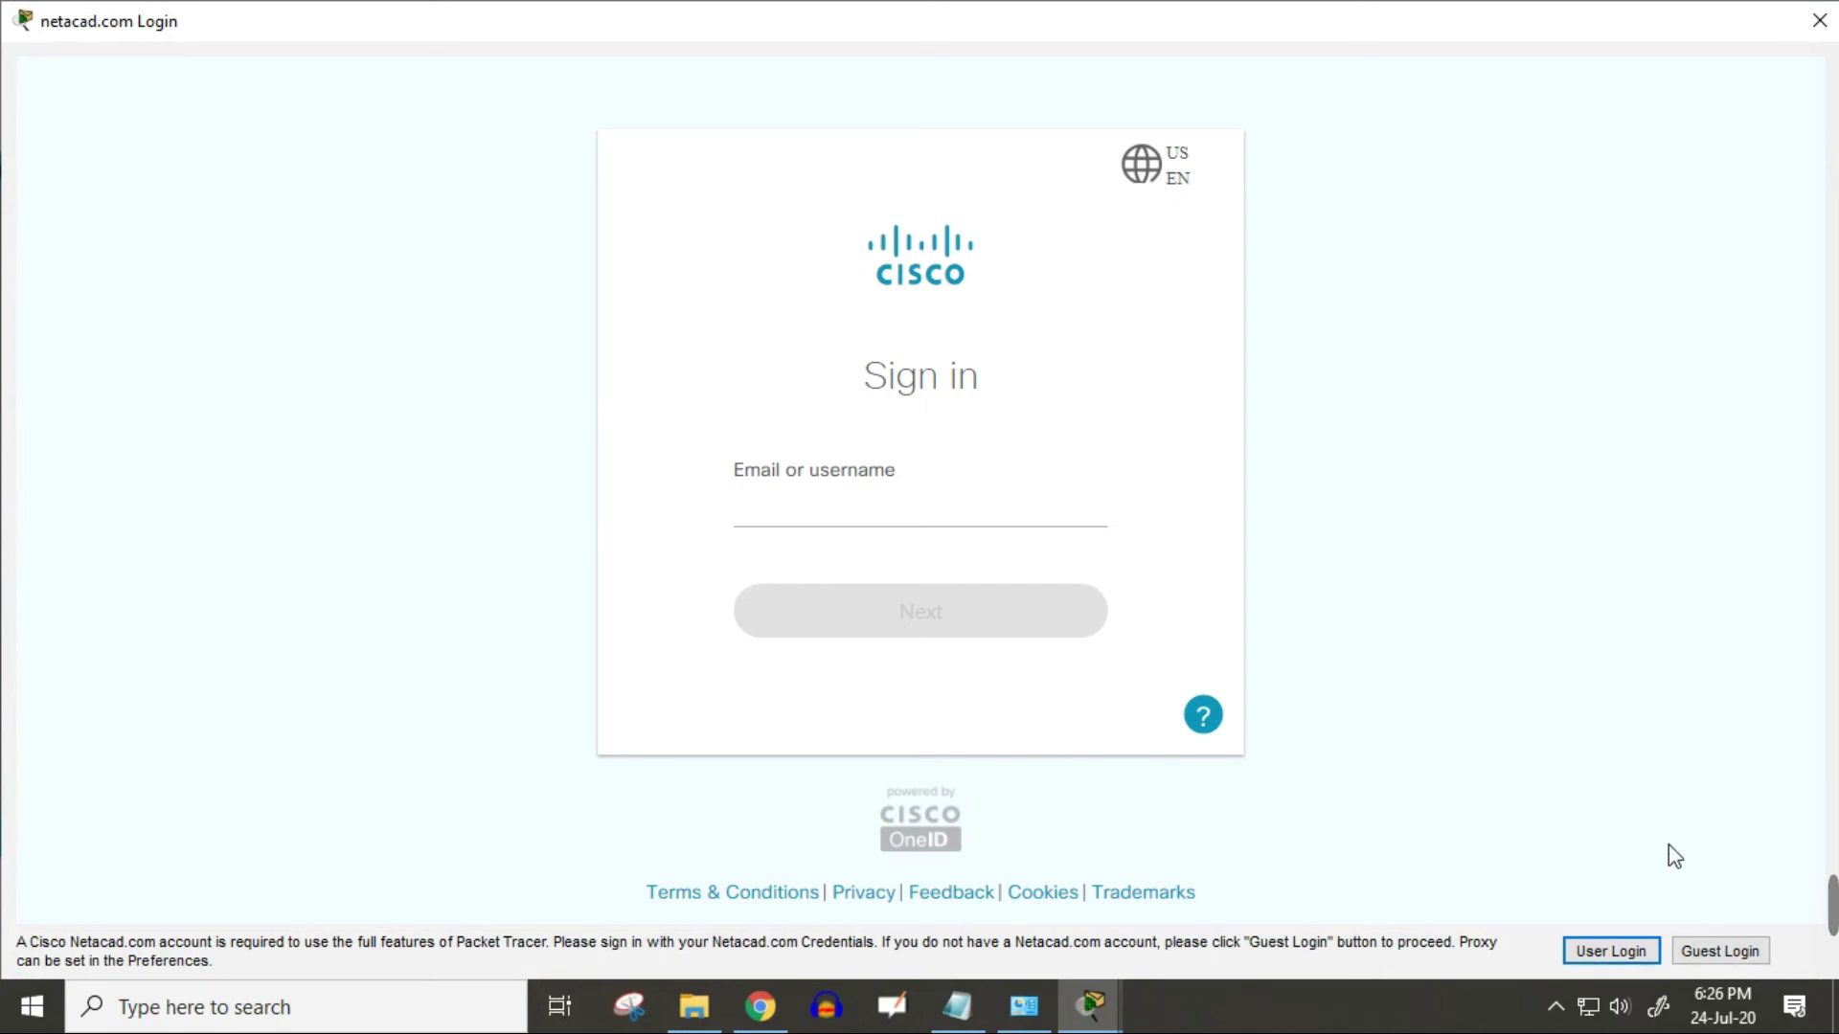
pyautogui.click(1734, 958)
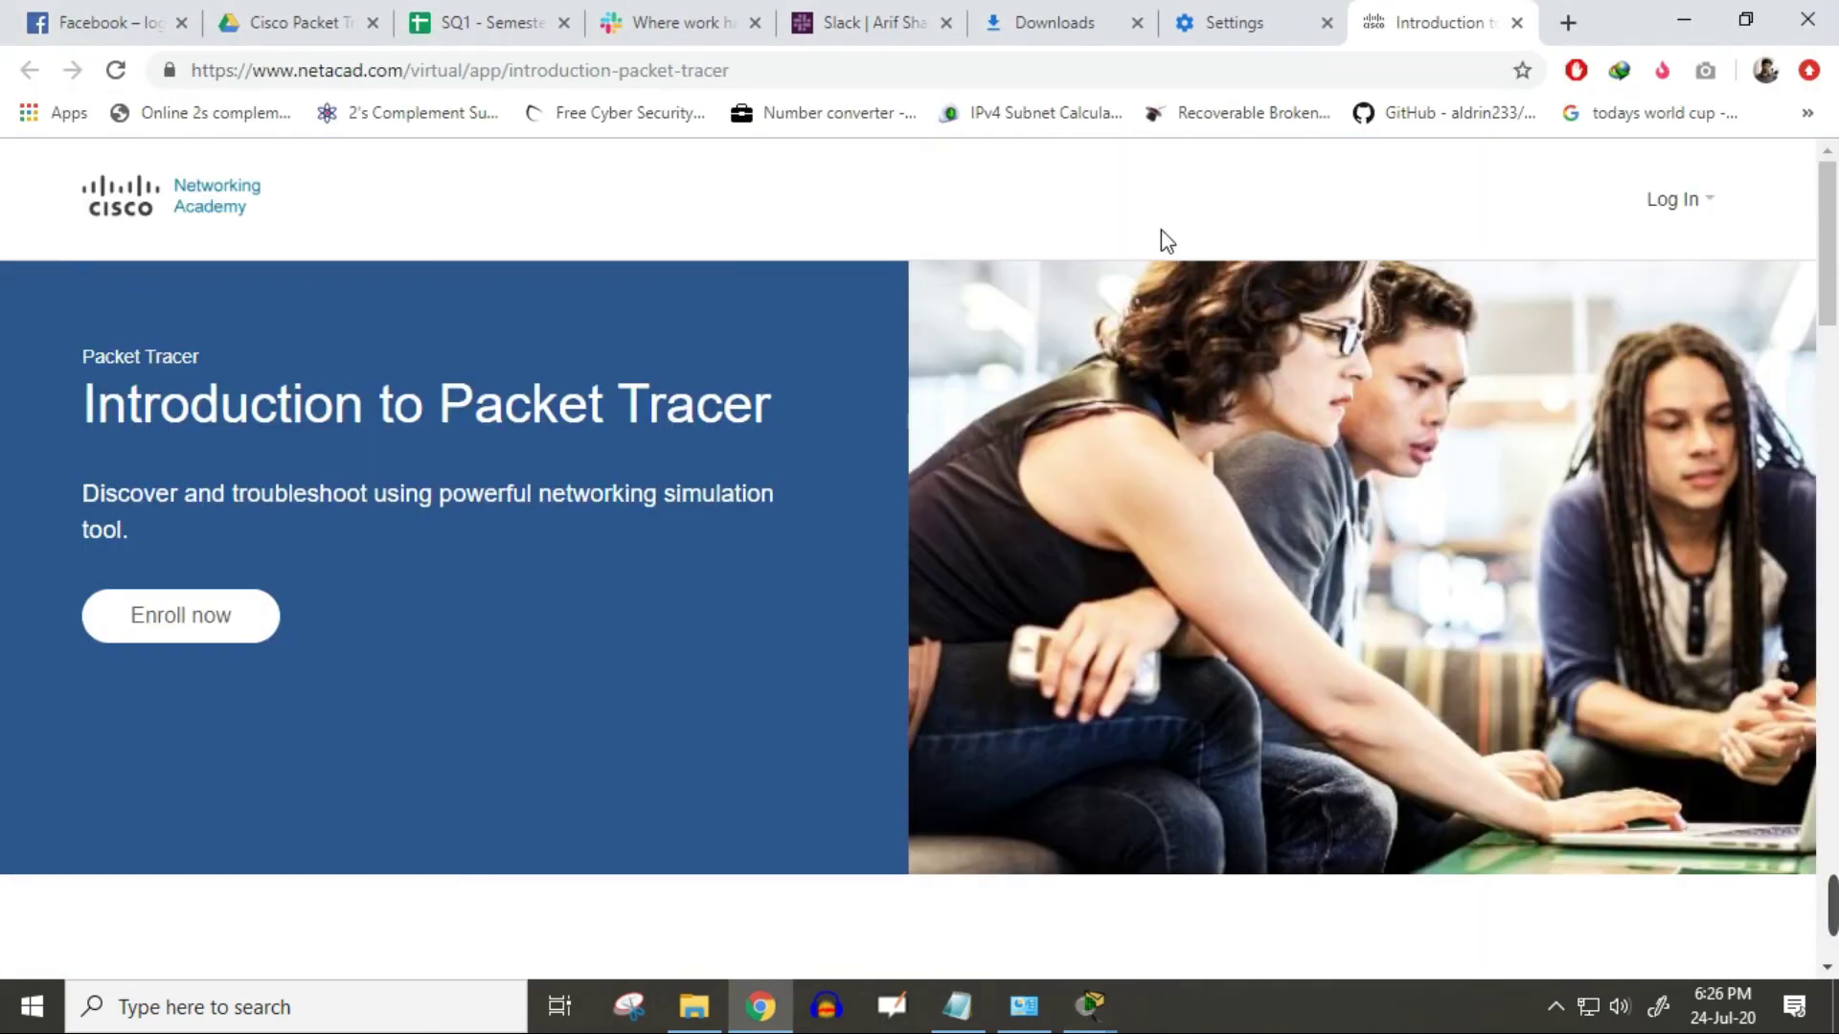
pyautogui.click(1518, 23)
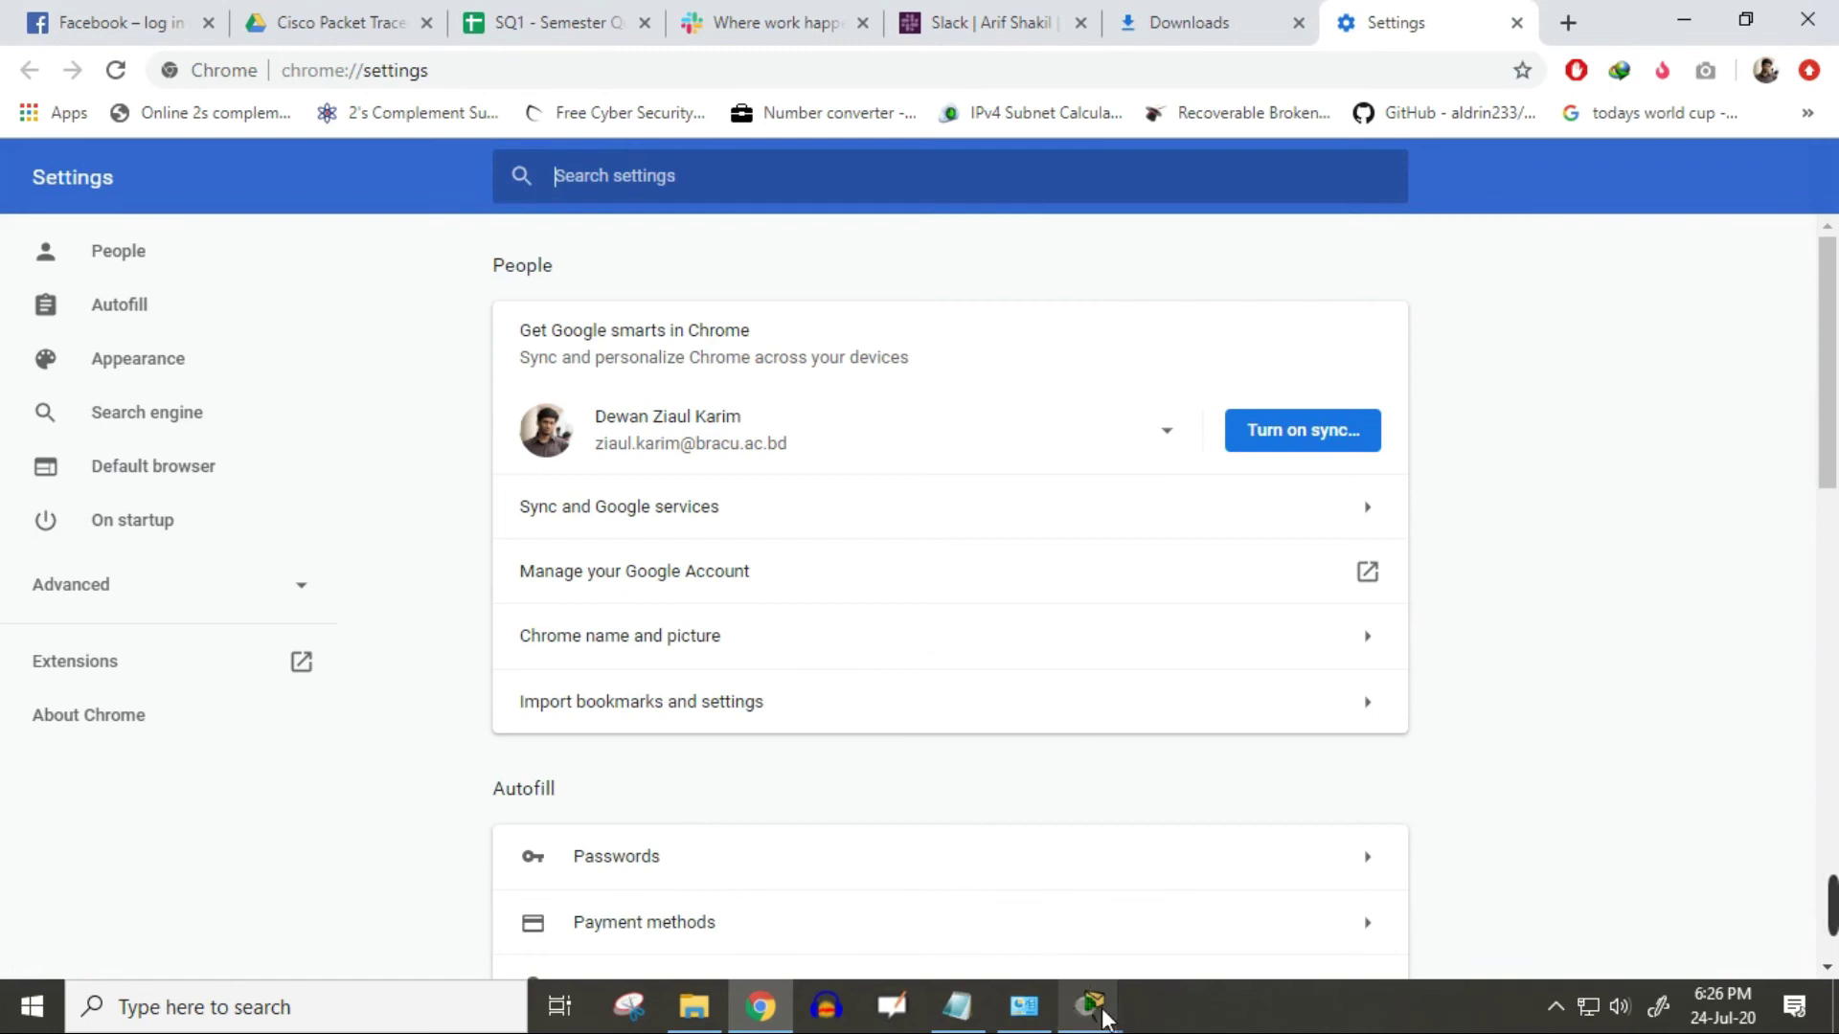
# Step: Confirm the guest login after the countdown in the netacad.com Login window and bring the Cisco Packet Tracer workspace to the front
pyautogui.moveTo(1087, 1011)
pyautogui.click(1244, 903)
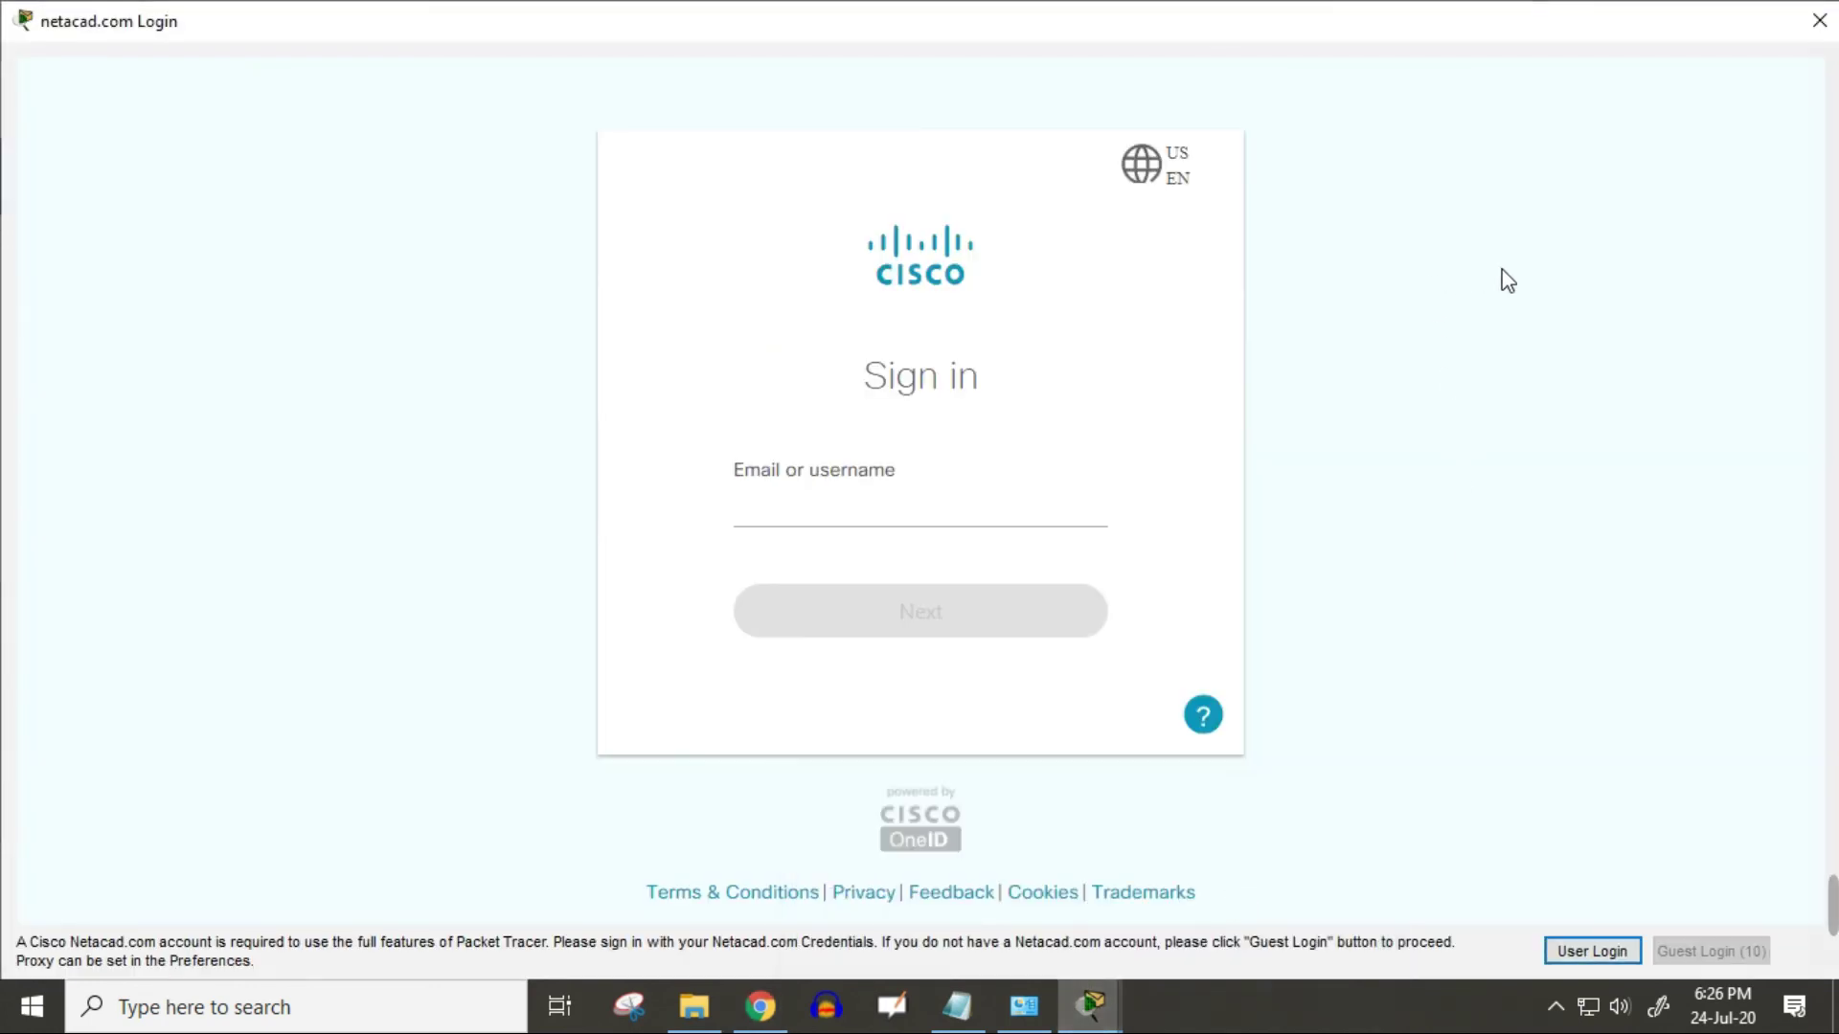
pyautogui.click(1749, 952)
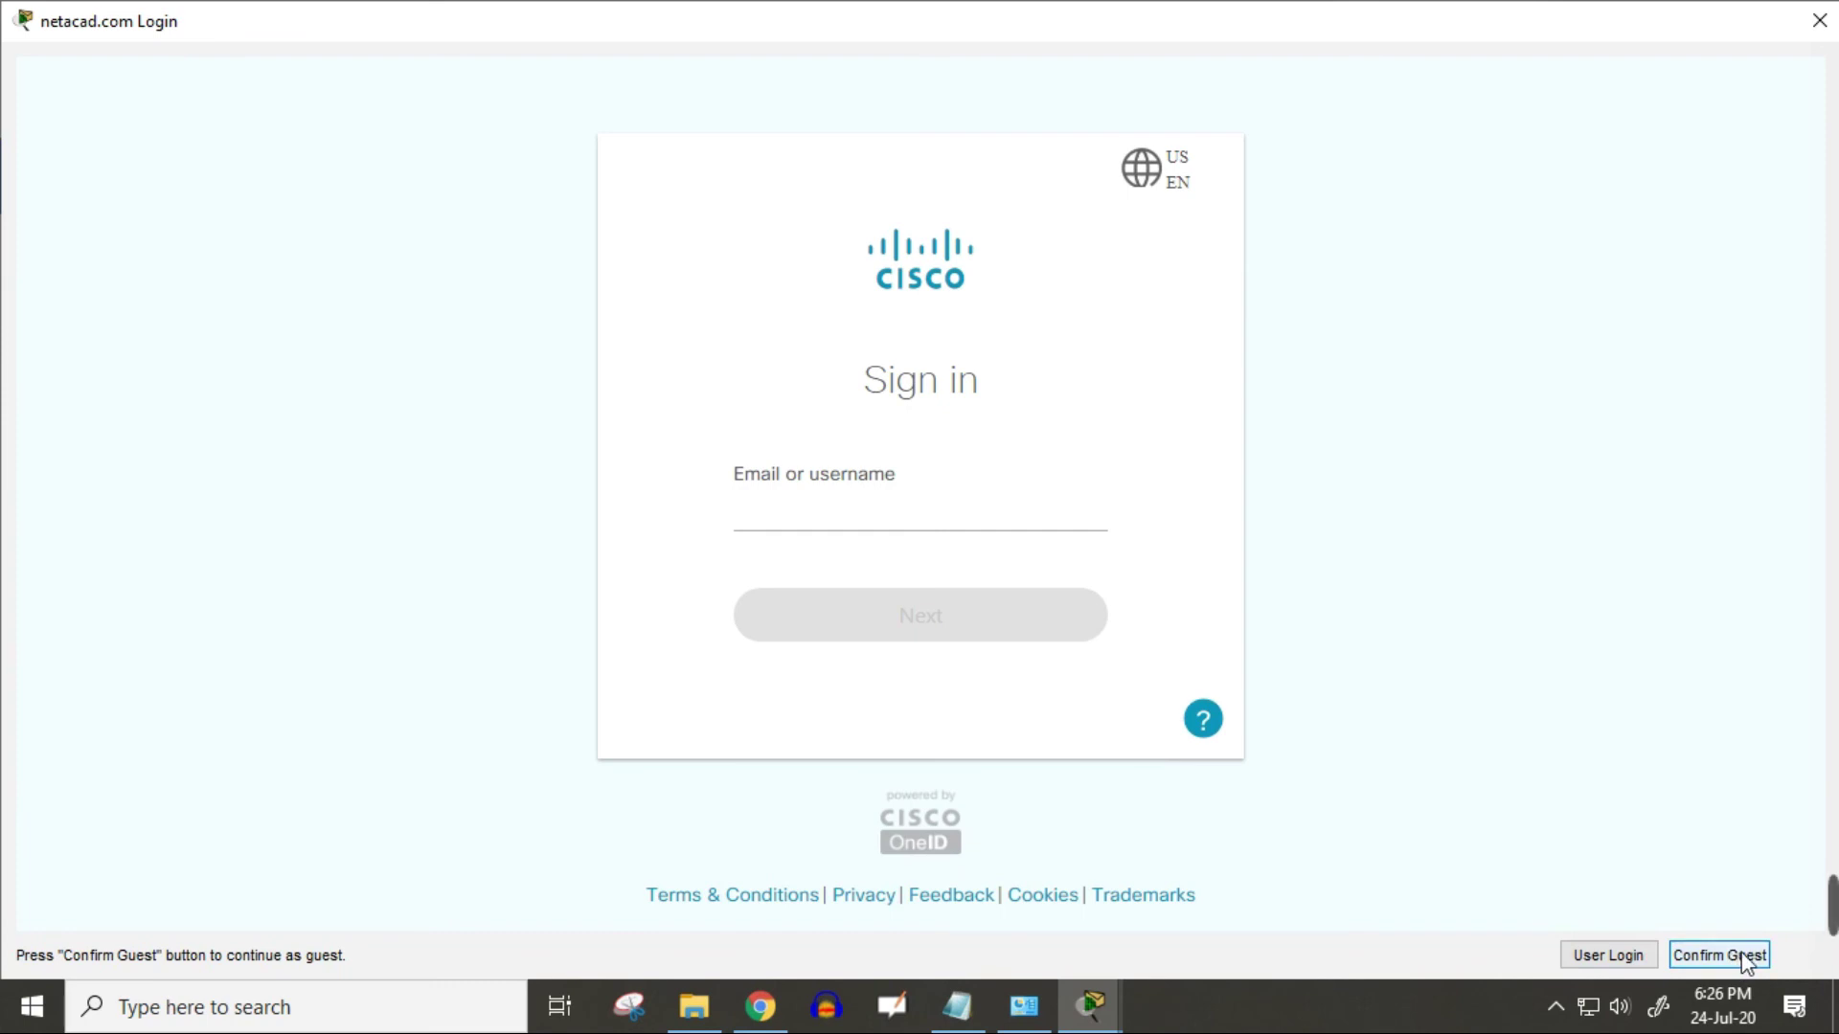
pyautogui.click(1735, 954)
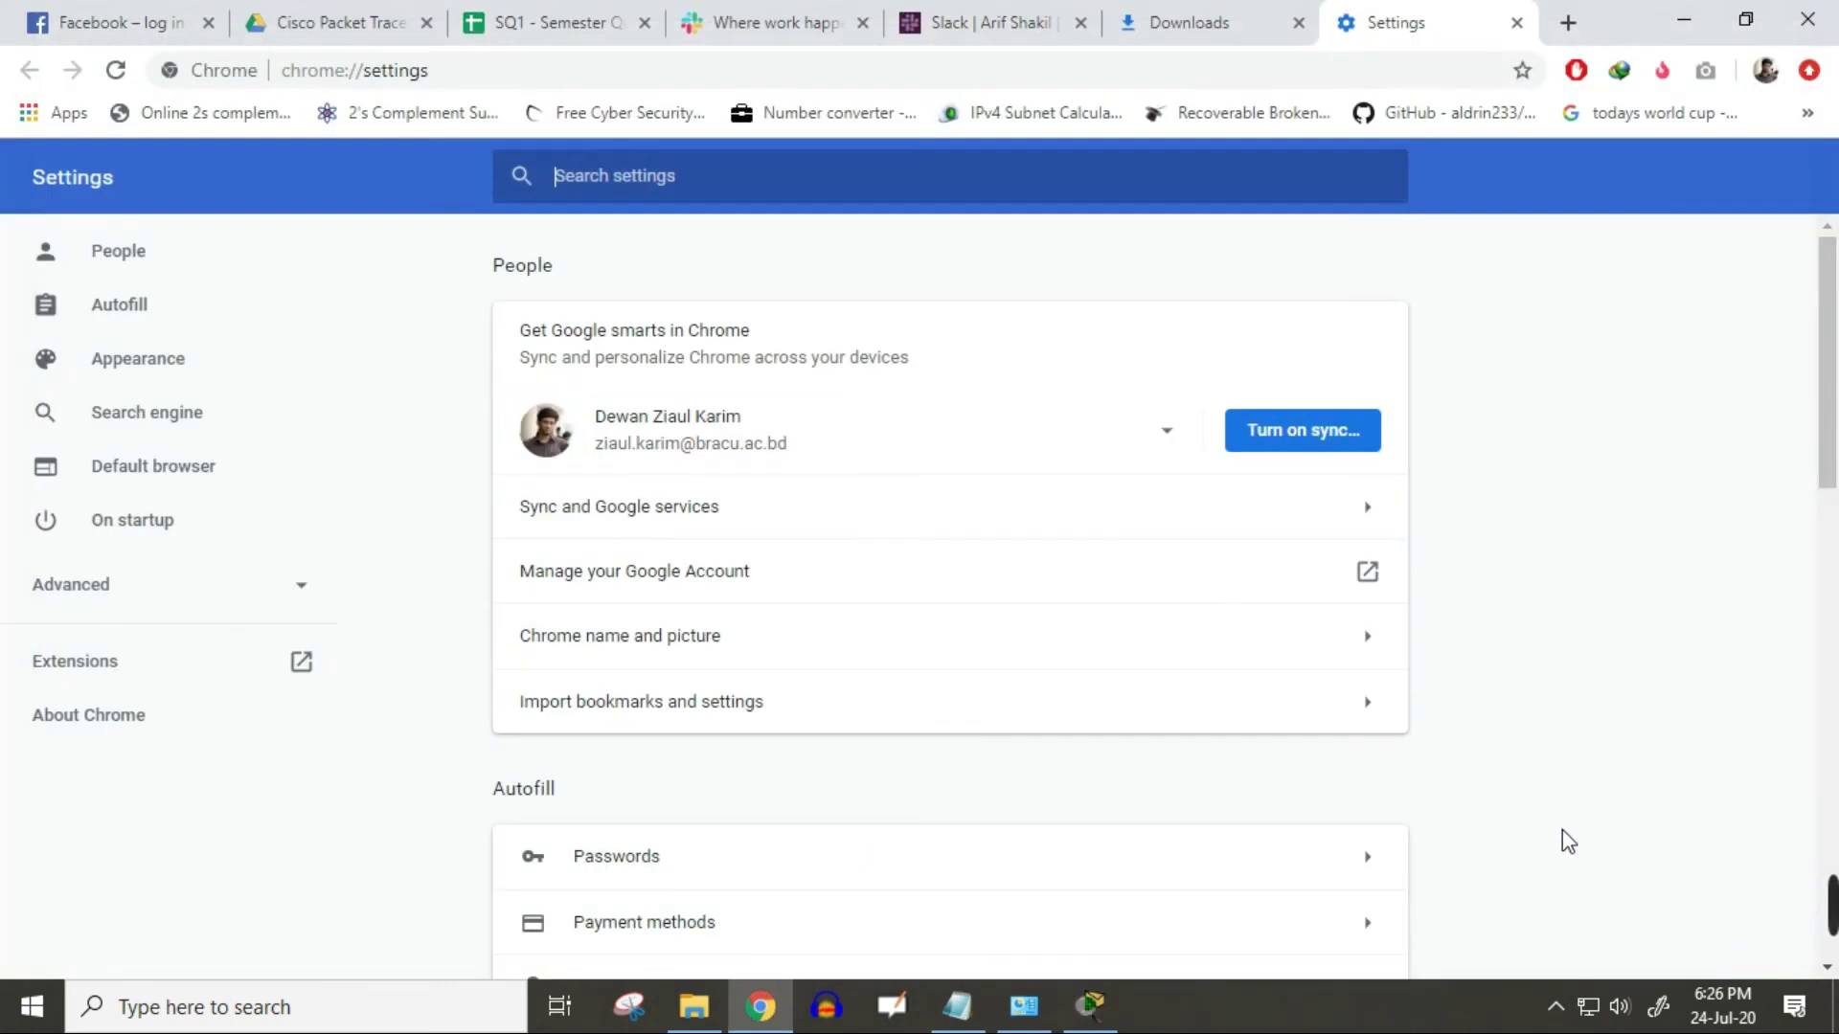
pyautogui.click(1090, 1006)
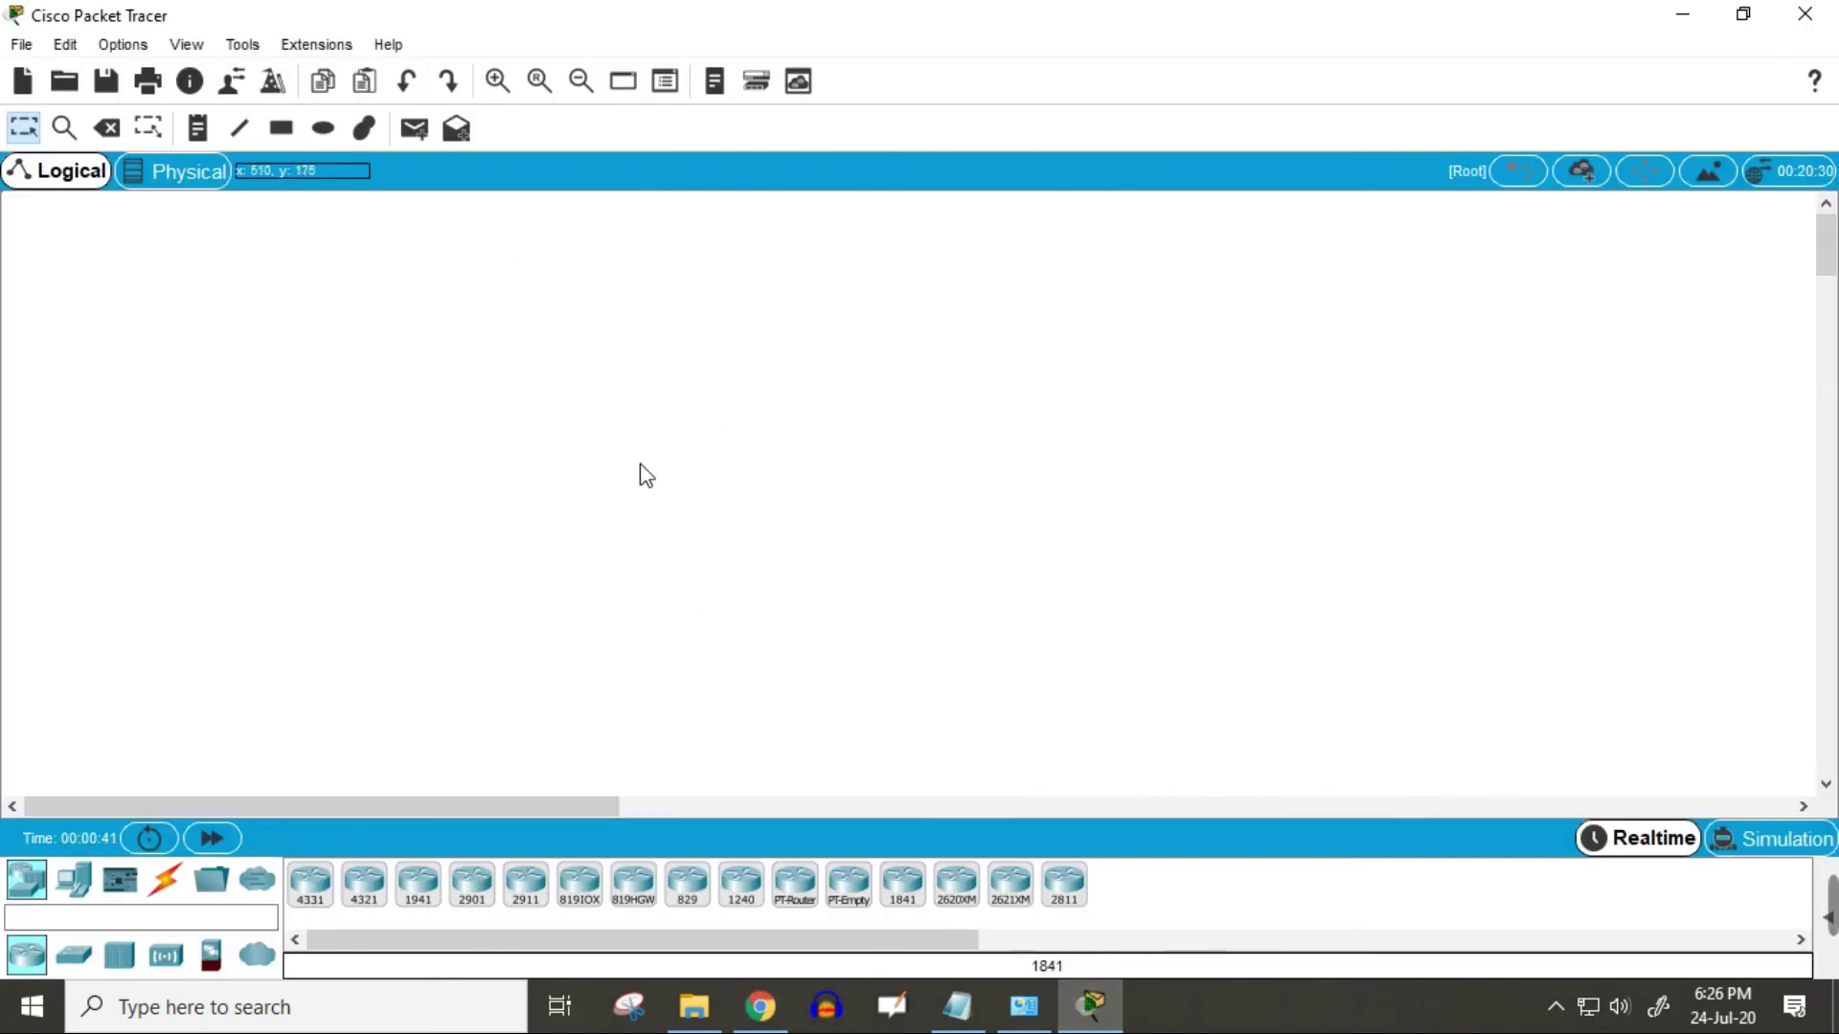